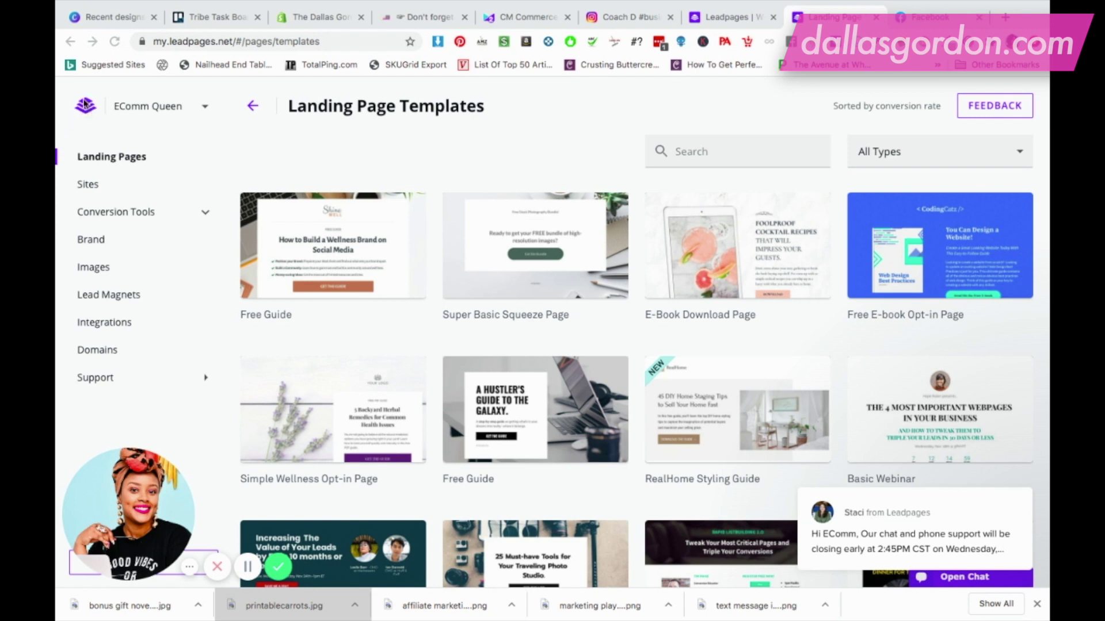
- Start a new landing page and filter the templates by the Free Resource & Download type
click(85, 107)
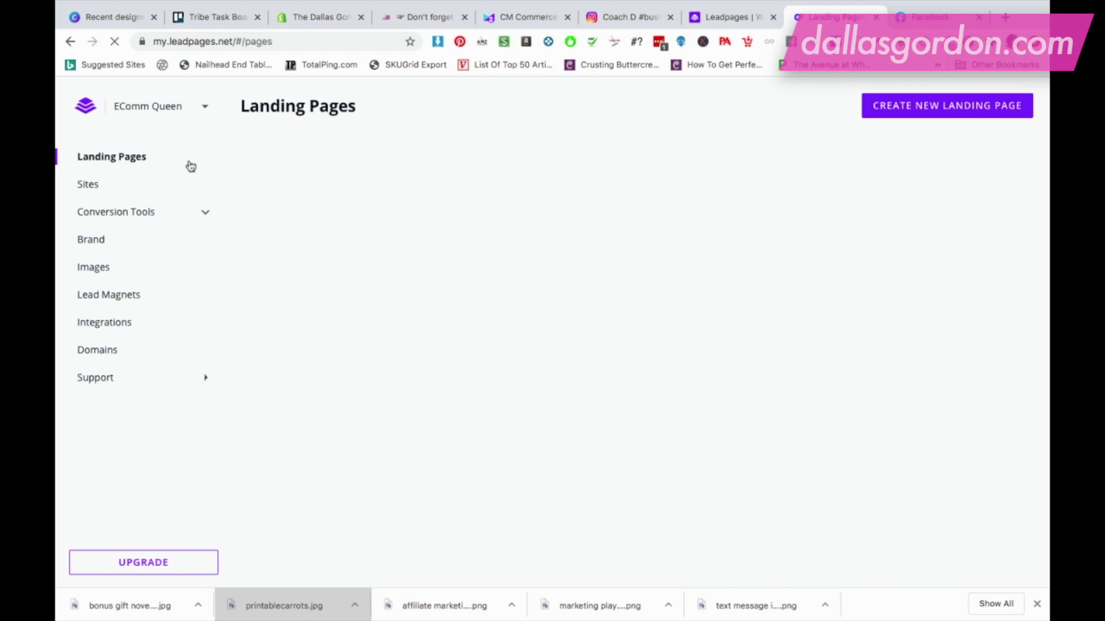
click(914, 112)
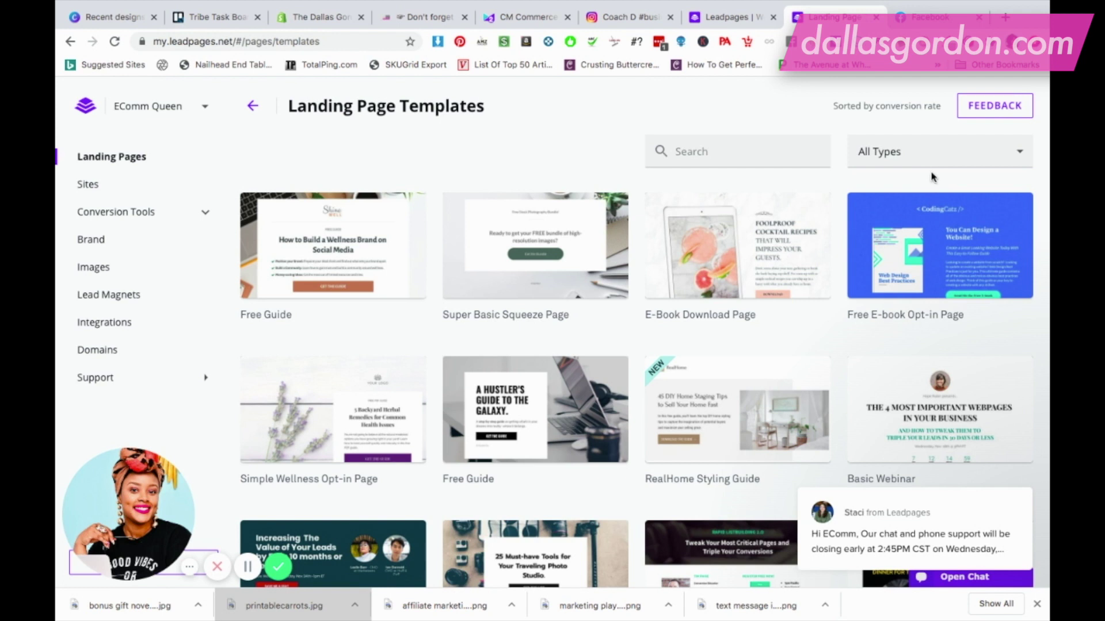
click(919, 157)
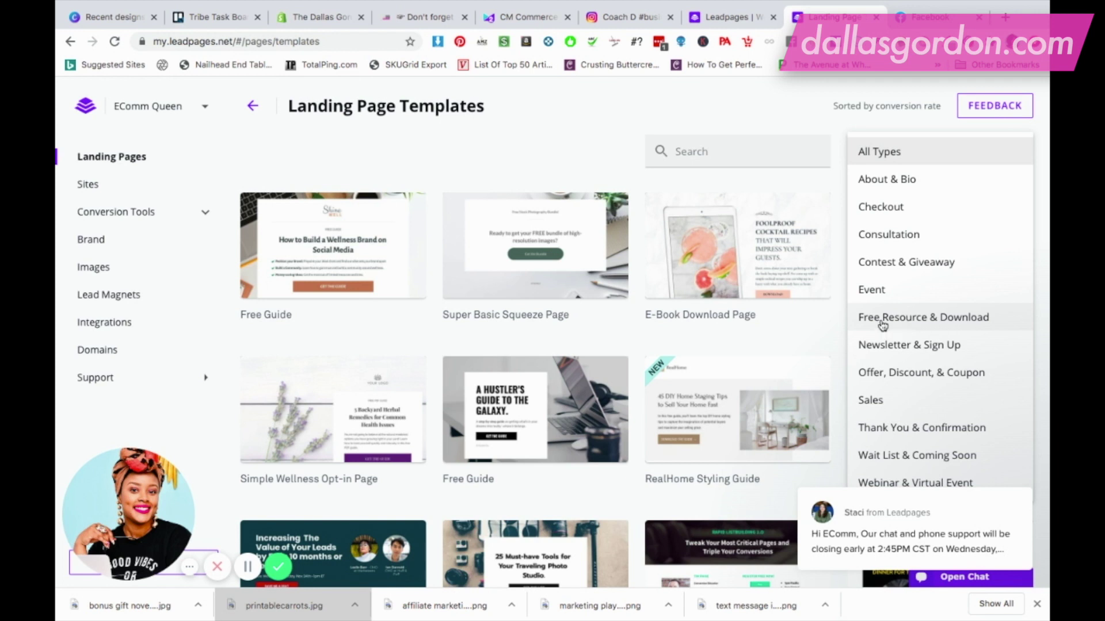
click(895, 319)
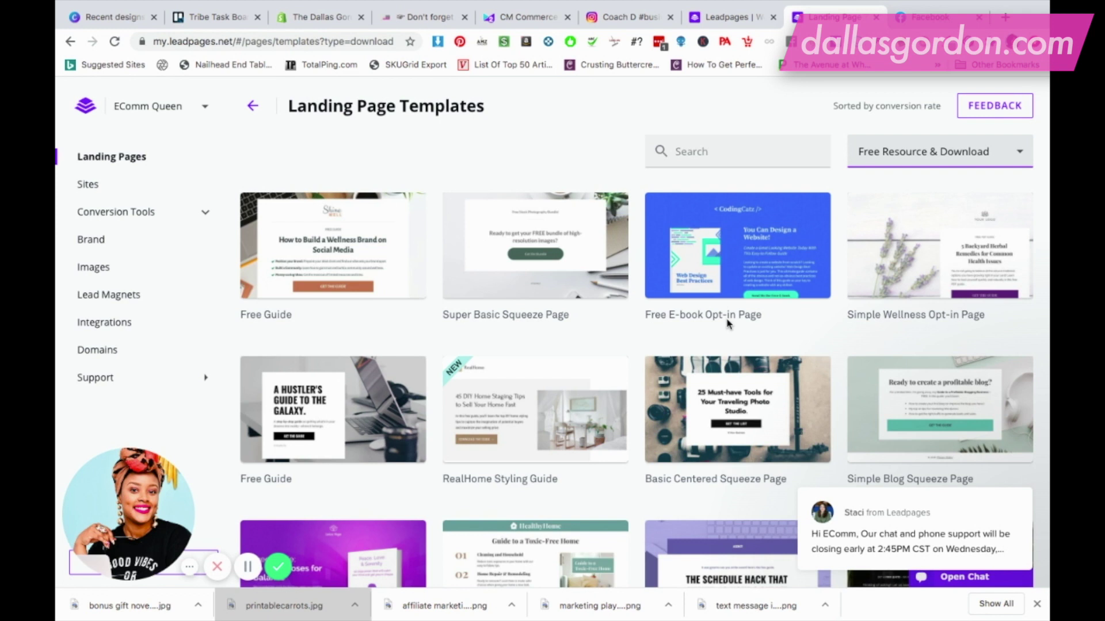
- Browse the filtered templates, preview the RealHome Styling Guide design, and return to the template list
scroll(728, 320, down, 3)
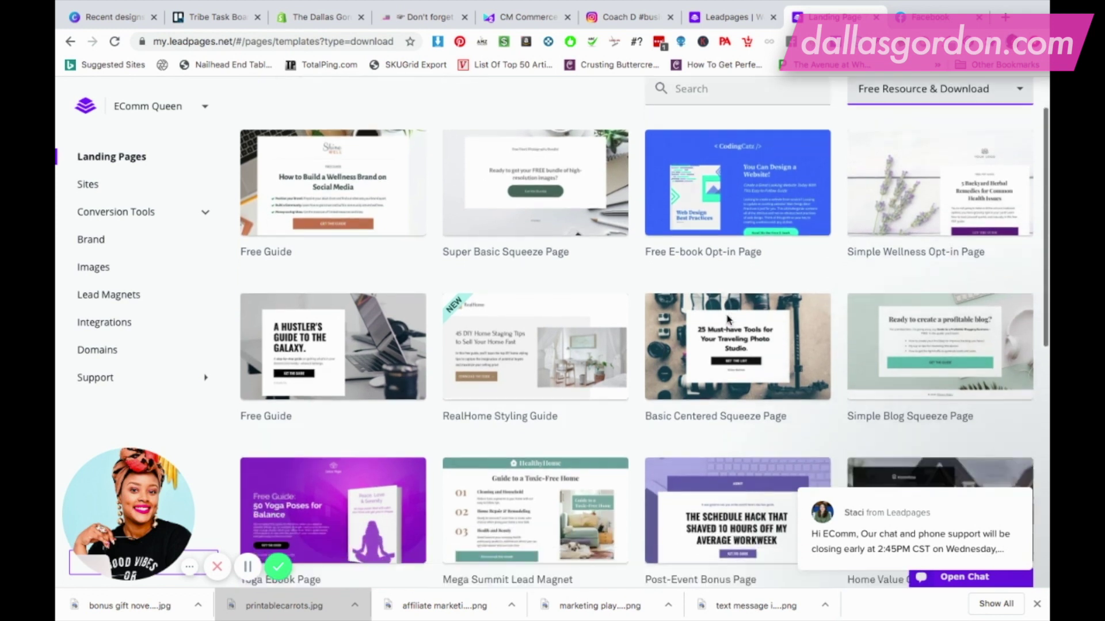
scroll(728, 320, down, 5)
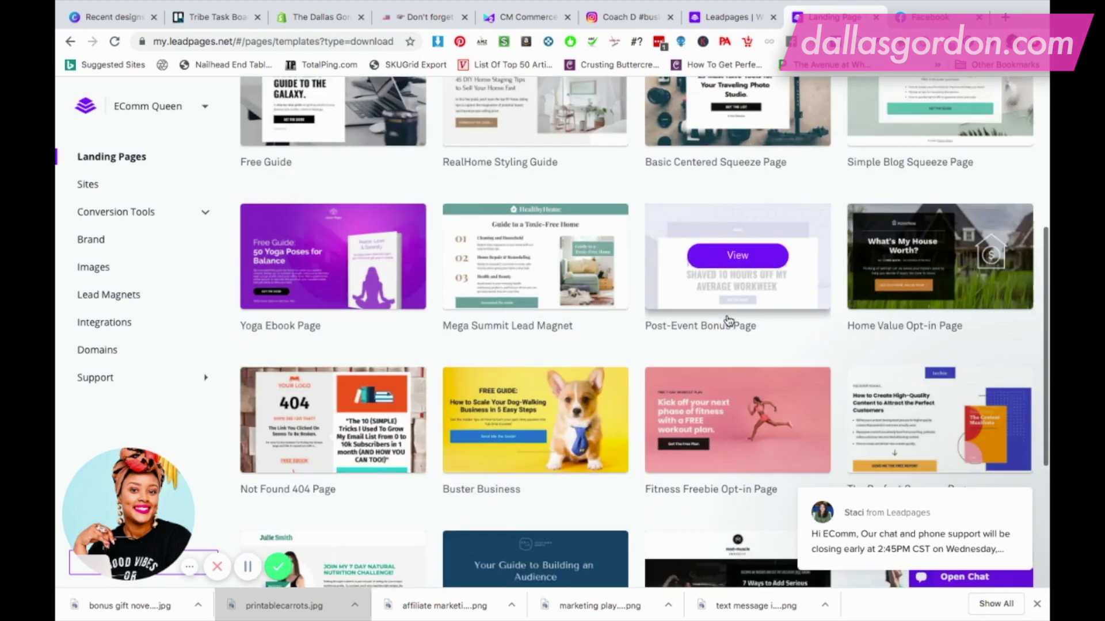
scroll(728, 320, down, 2)
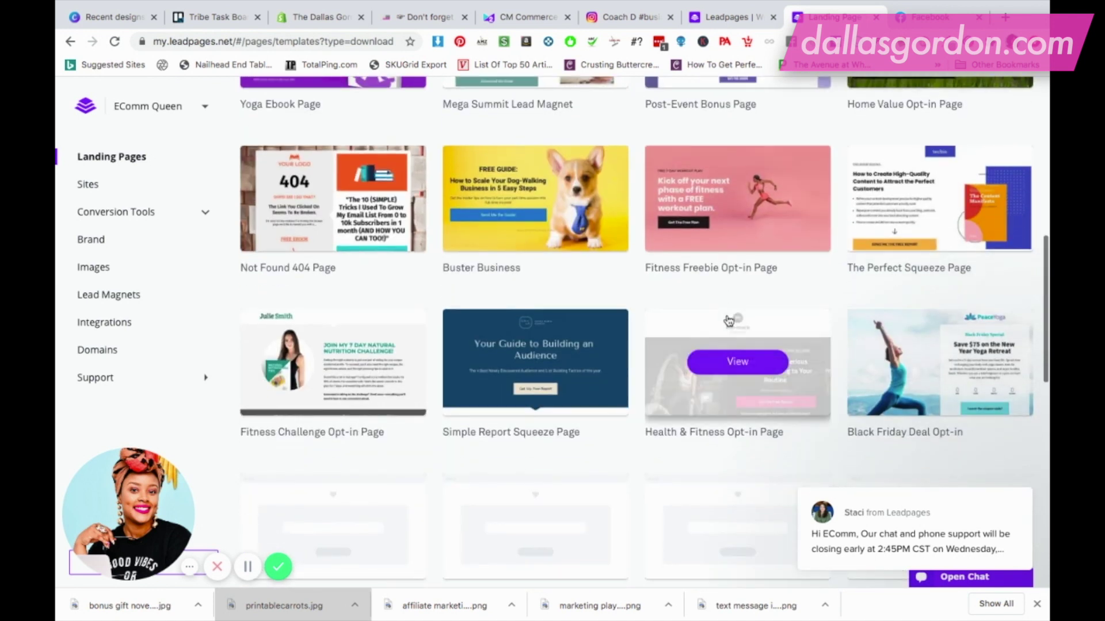
scroll(728, 320, up, 8)
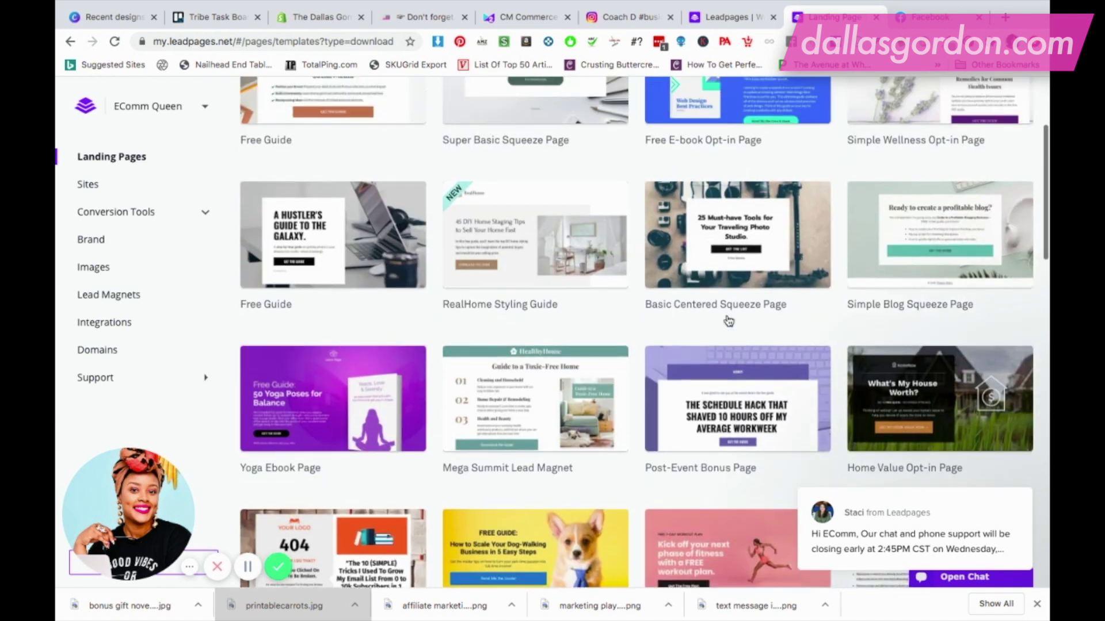
scroll(728, 320, up, 2)
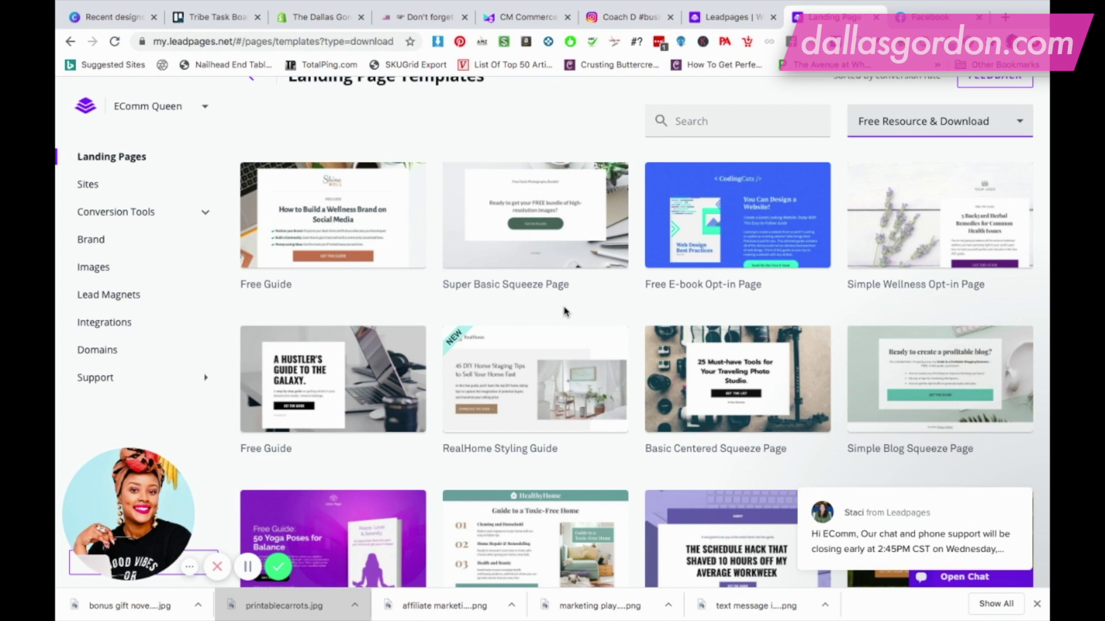
mouse_move(517, 381)
click(518, 381)
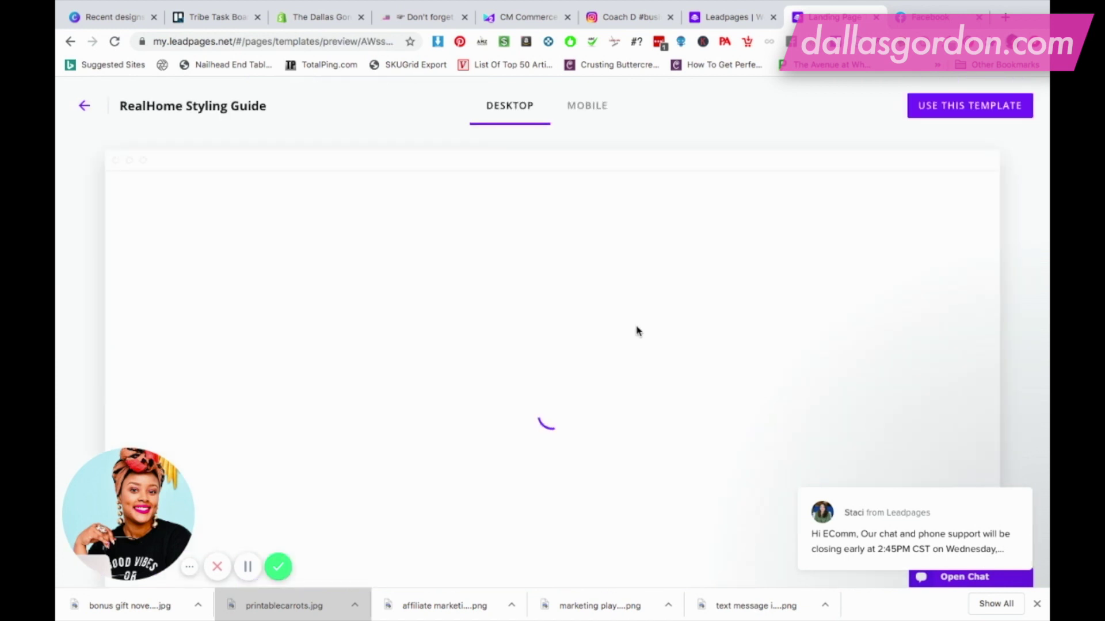
scroll(794, 316, down, 2)
scroll(794, 316, down, 5)
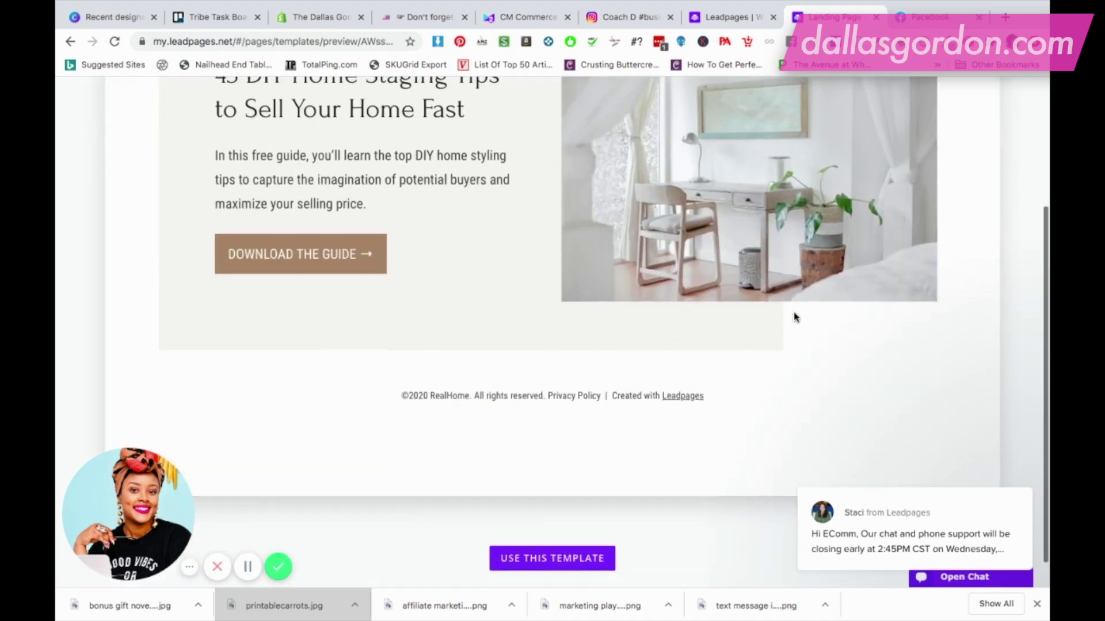
scroll(794, 315, up, 5)
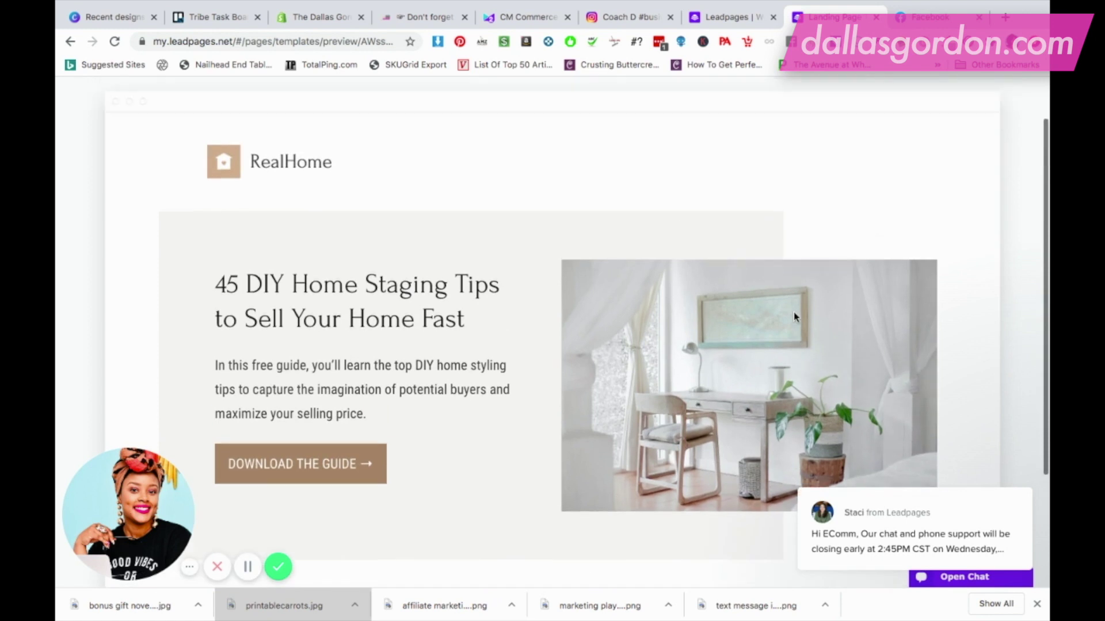
scroll(794, 315, down, 2)
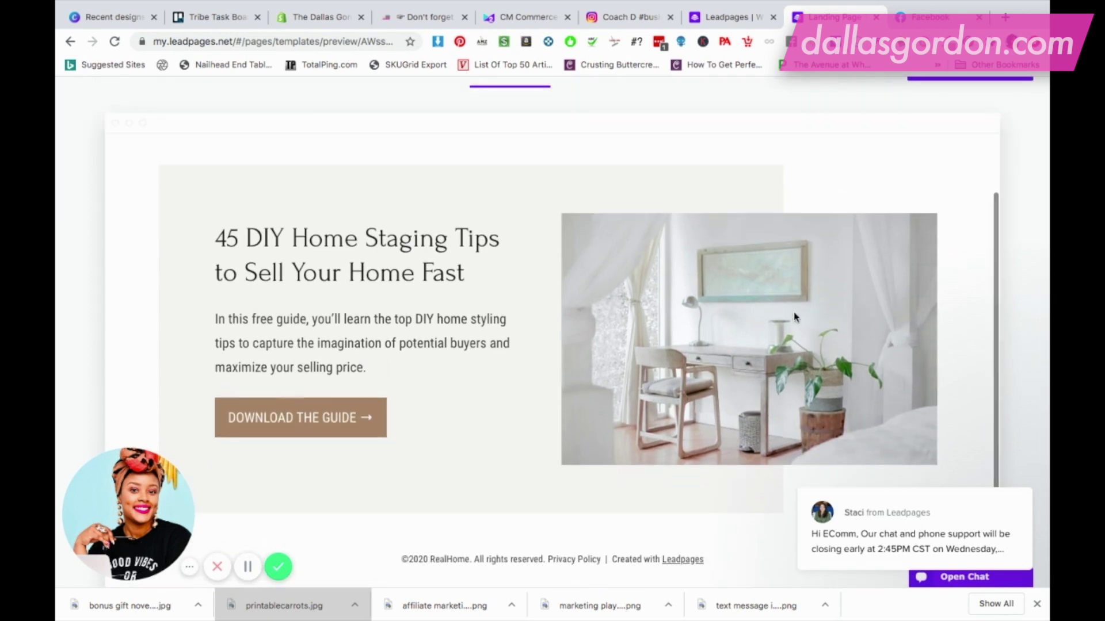
scroll(522, 168, up, 3)
click(81, 111)
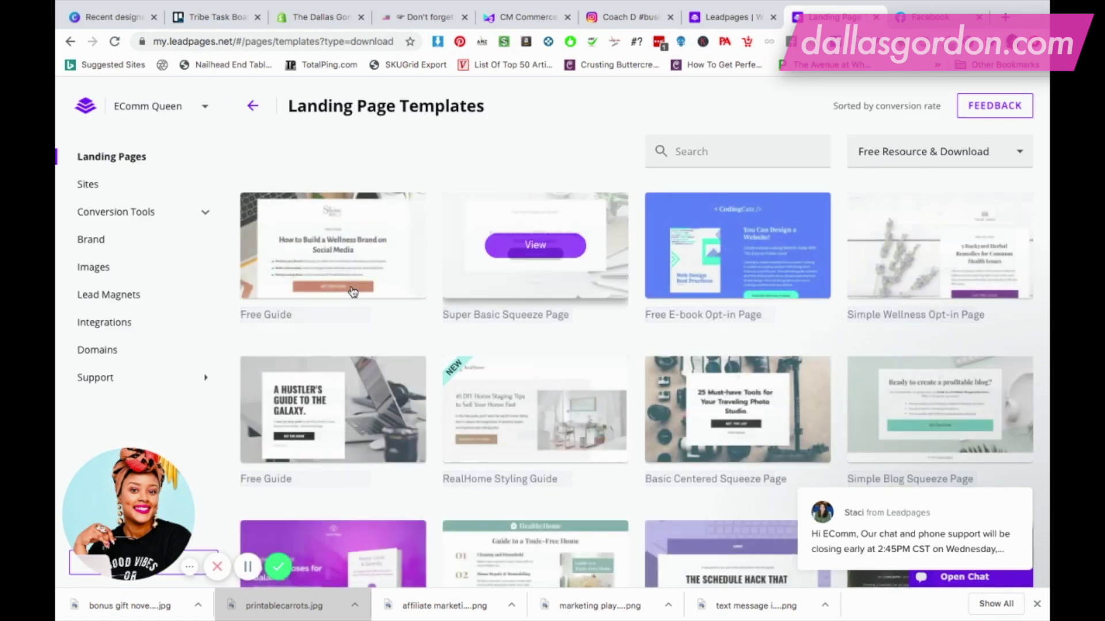
- Preview the Free Guide template headed "A Hustler's Guide to the Galaxy" and choose it for the new page
click(344, 412)
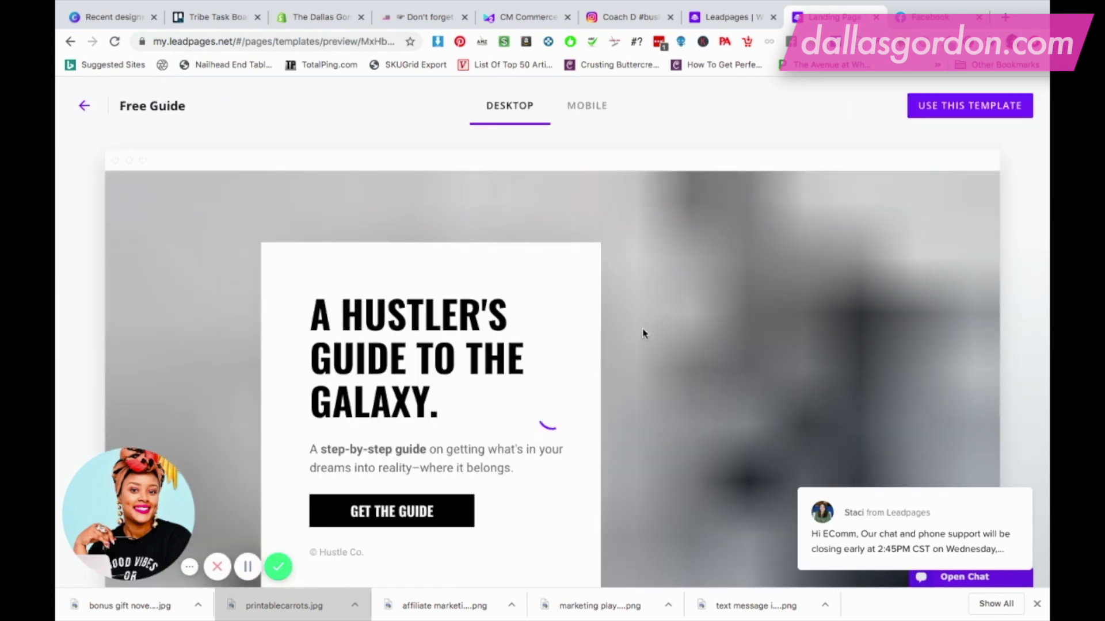
scroll(643, 333, down, 4)
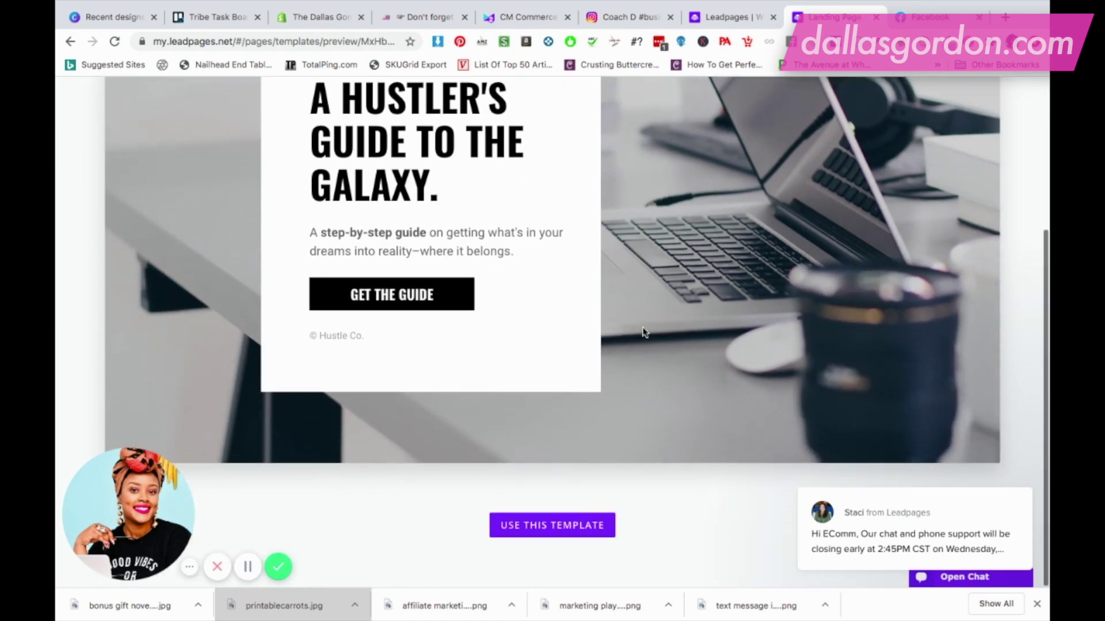
scroll(643, 333, up, 4)
scroll(643, 333, down, 1)
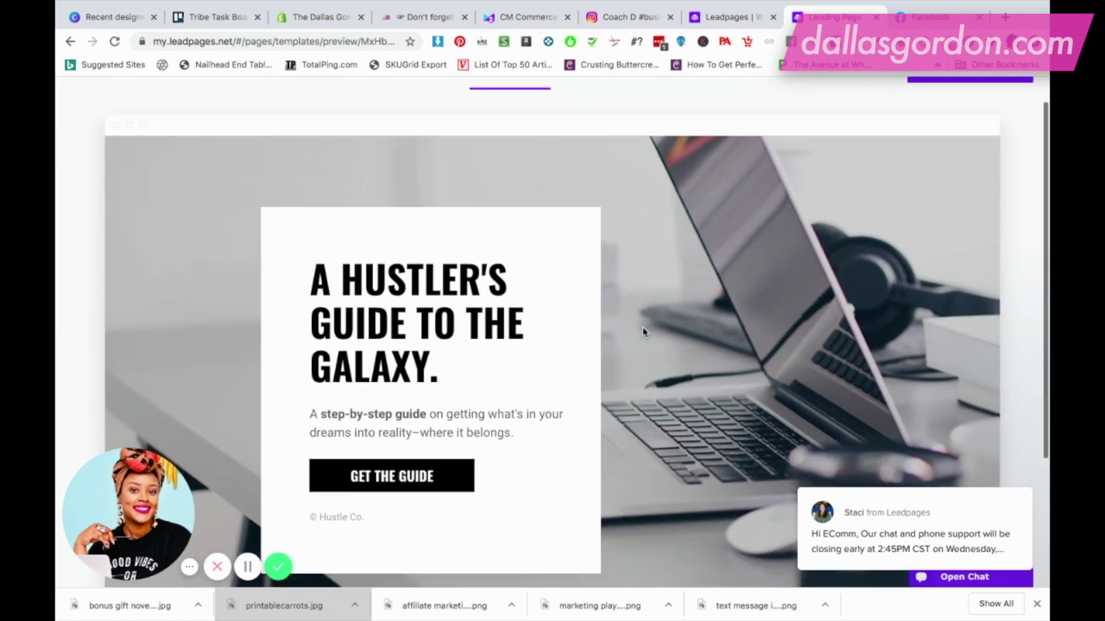
scroll(645, 329, down, 3)
scroll(639, 332, up, 4)
click(998, 108)
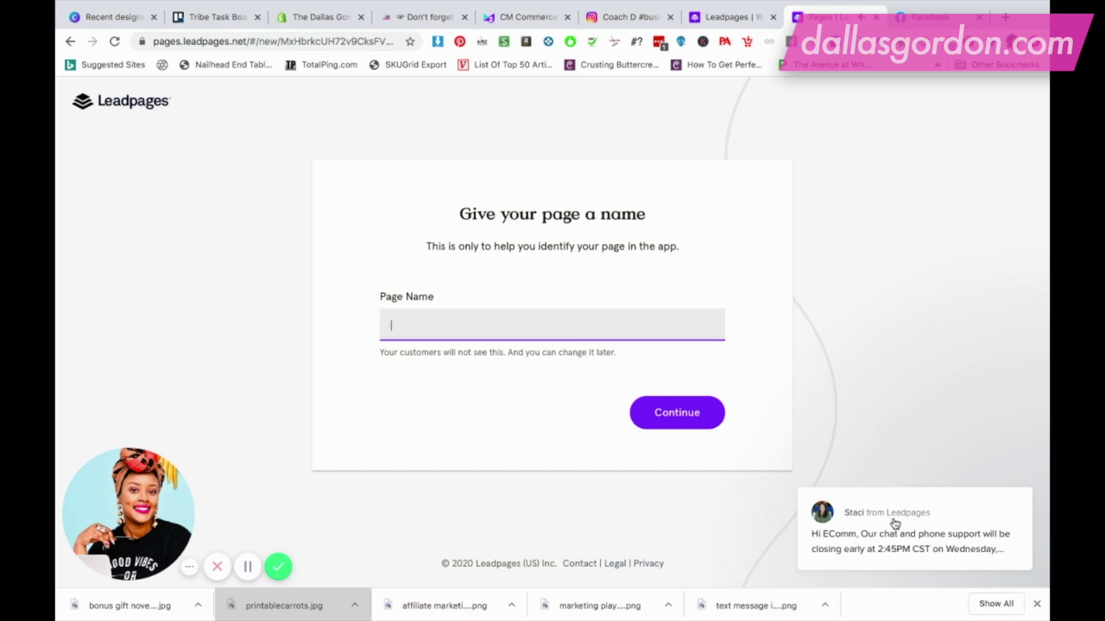
- Dismiss the support chat message, name the page "test lead magnet sign up", and continue to the editor
mouse_move(982, 520)
click(1019, 468)
click(521, 334)
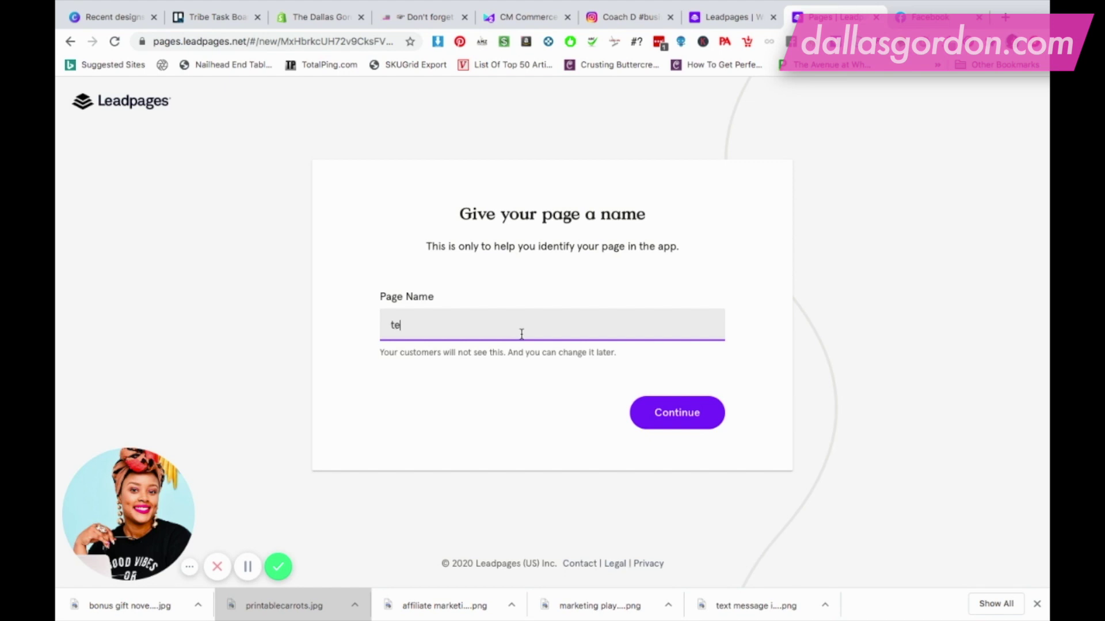
text(lead magnet sign up)
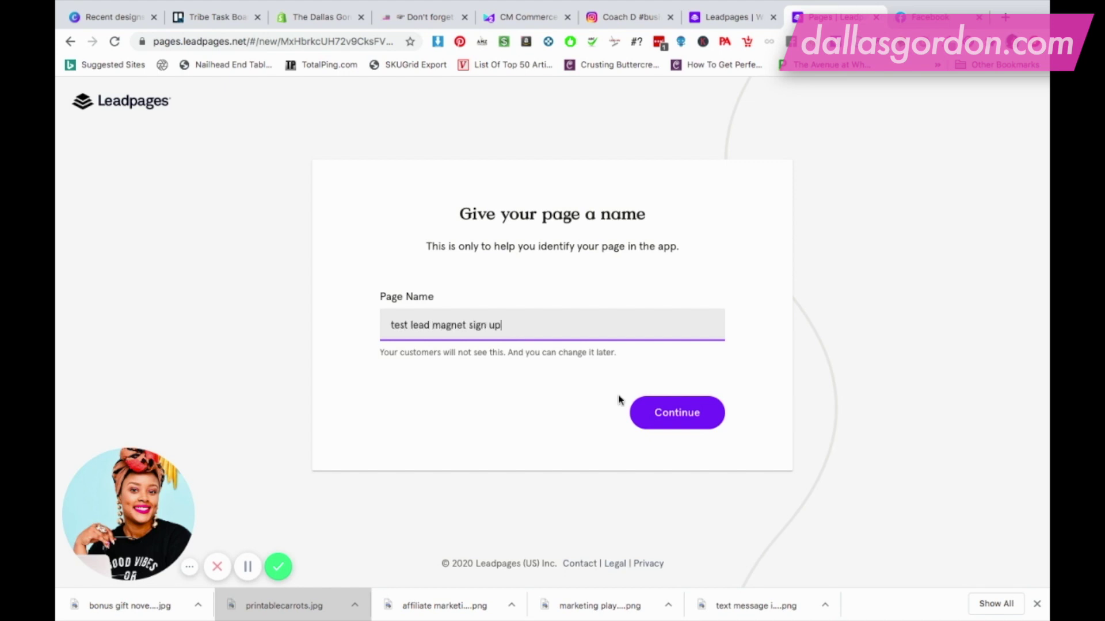
click(684, 417)
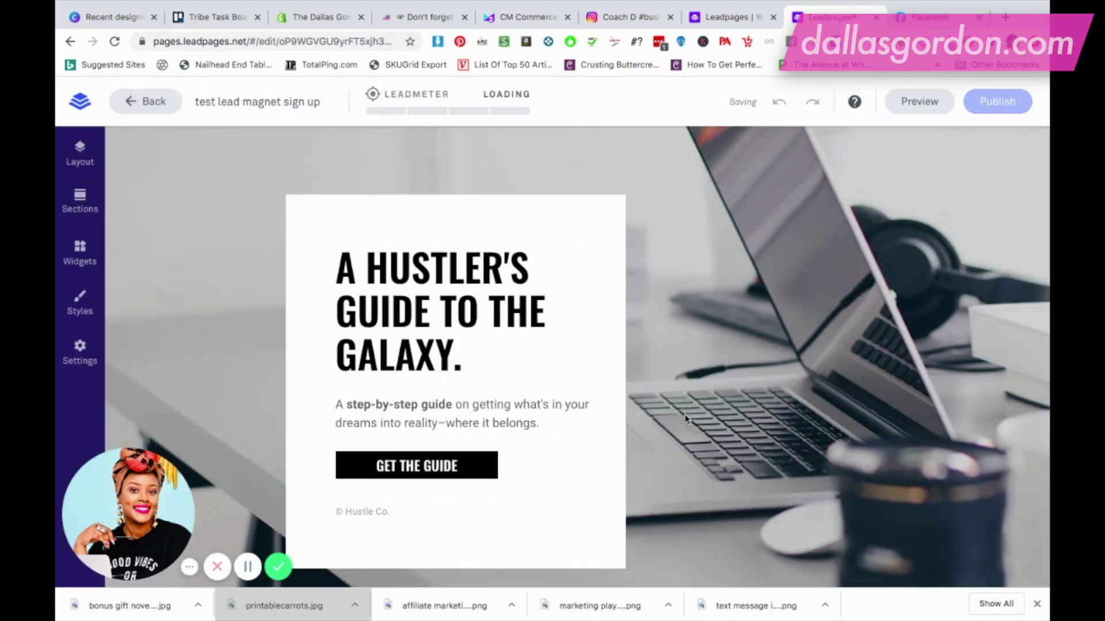
- Review the template in the editor and open the Page Content section's background settings
scroll(200, 295, down, 3)
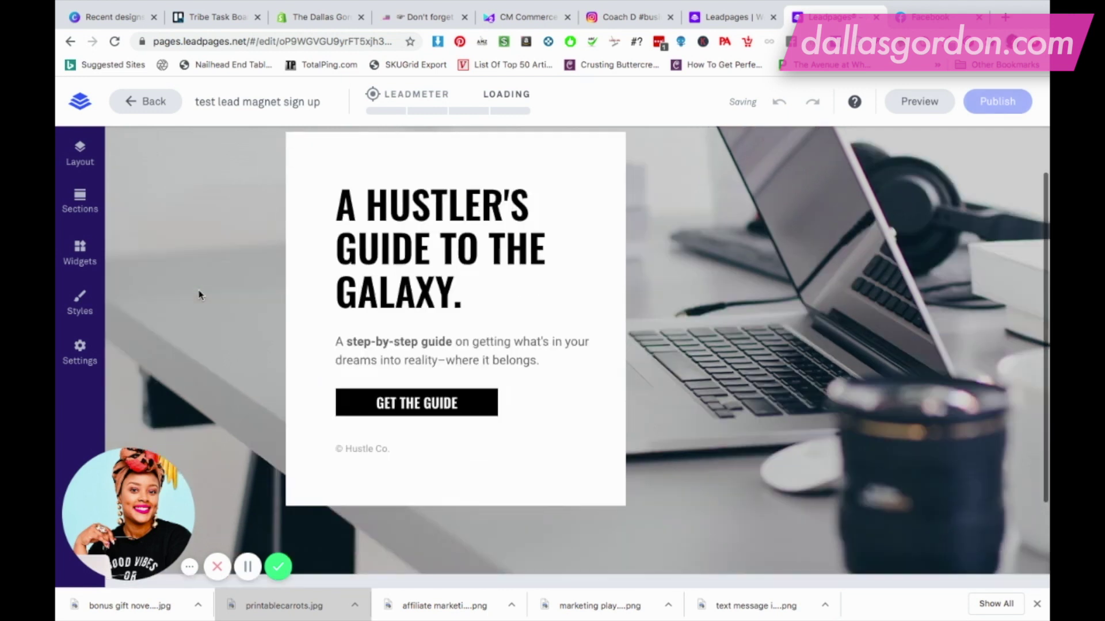
scroll(199, 294, up, 3)
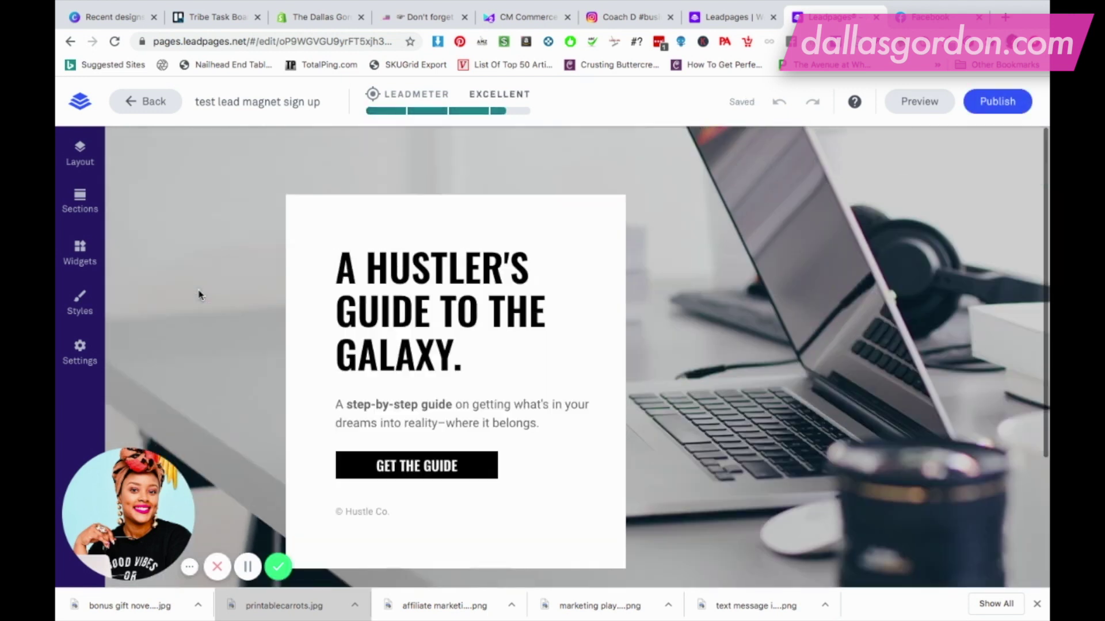
scroll(656, 299, down, 1)
scroll(656, 299, down, 3)
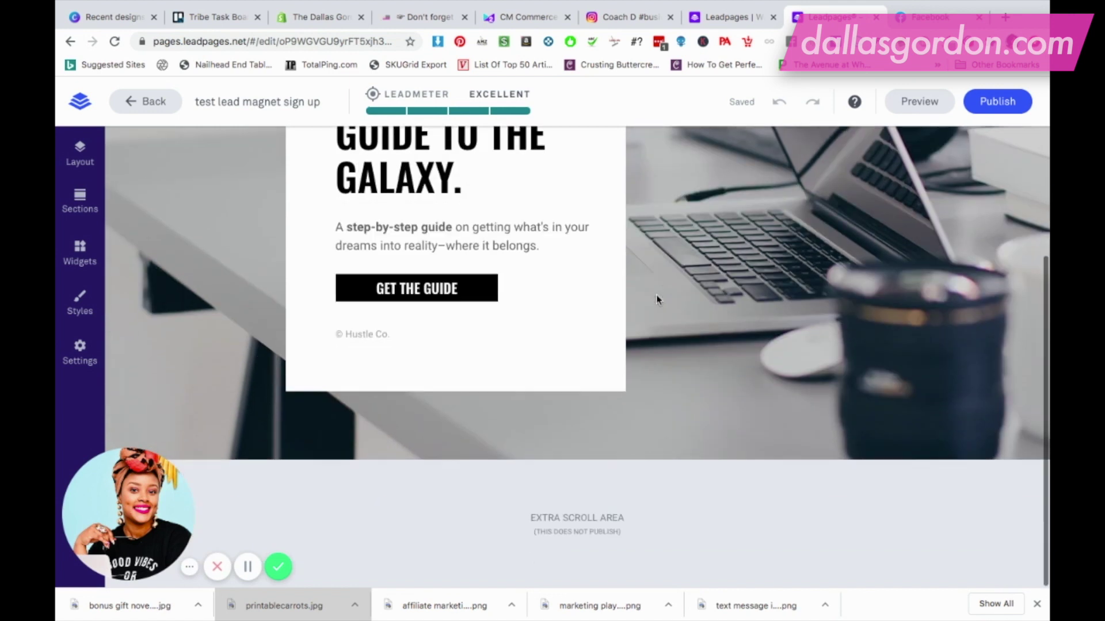
scroll(647, 292, up, 3)
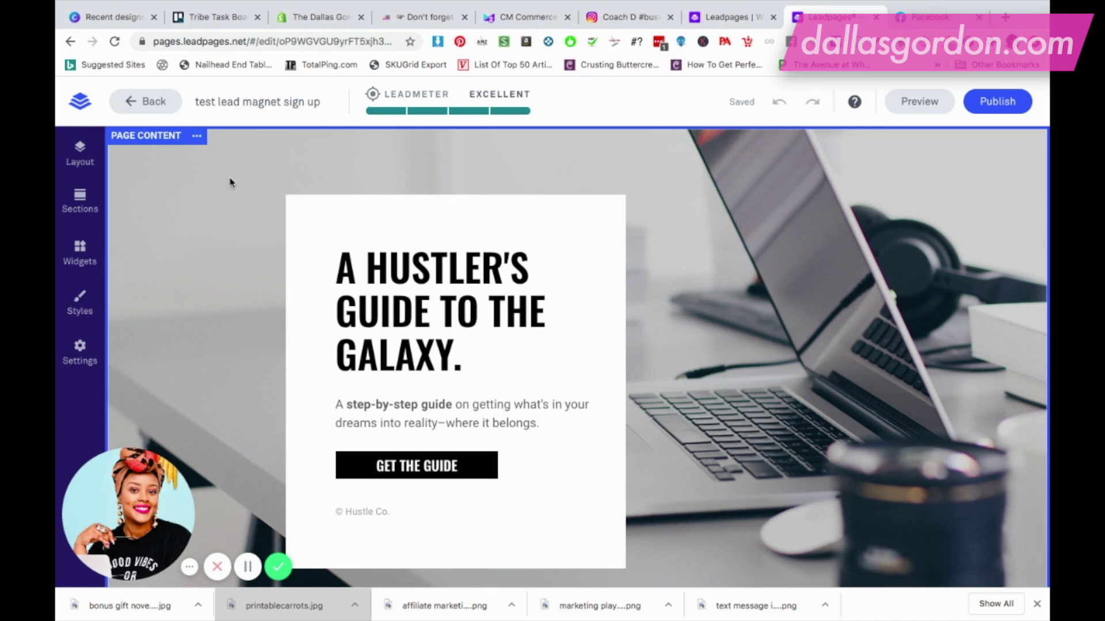
click(196, 135)
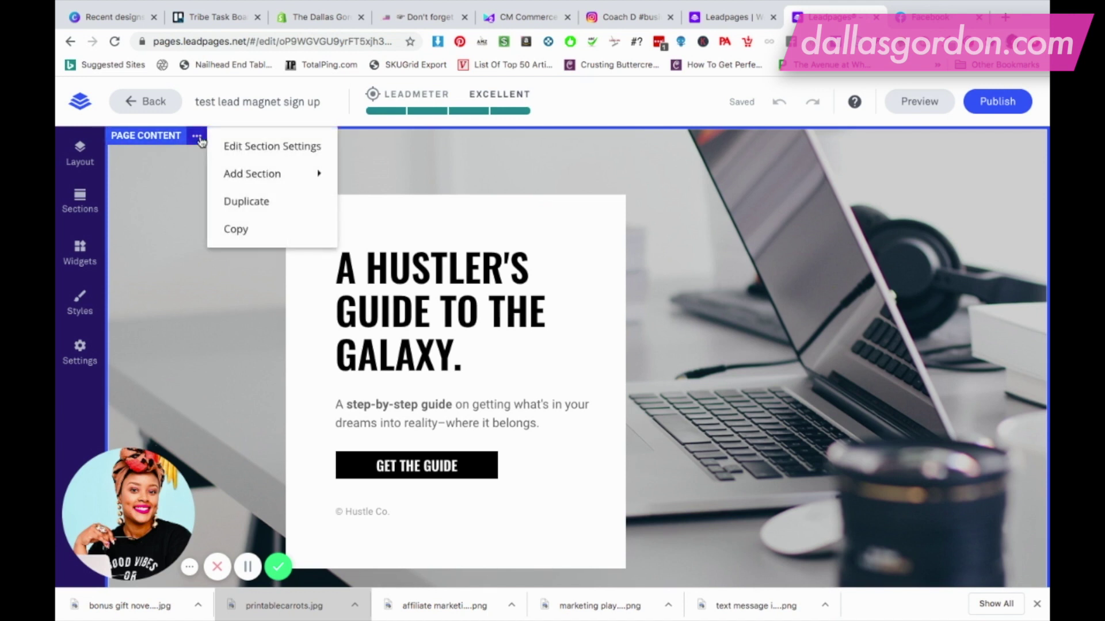
click(269, 147)
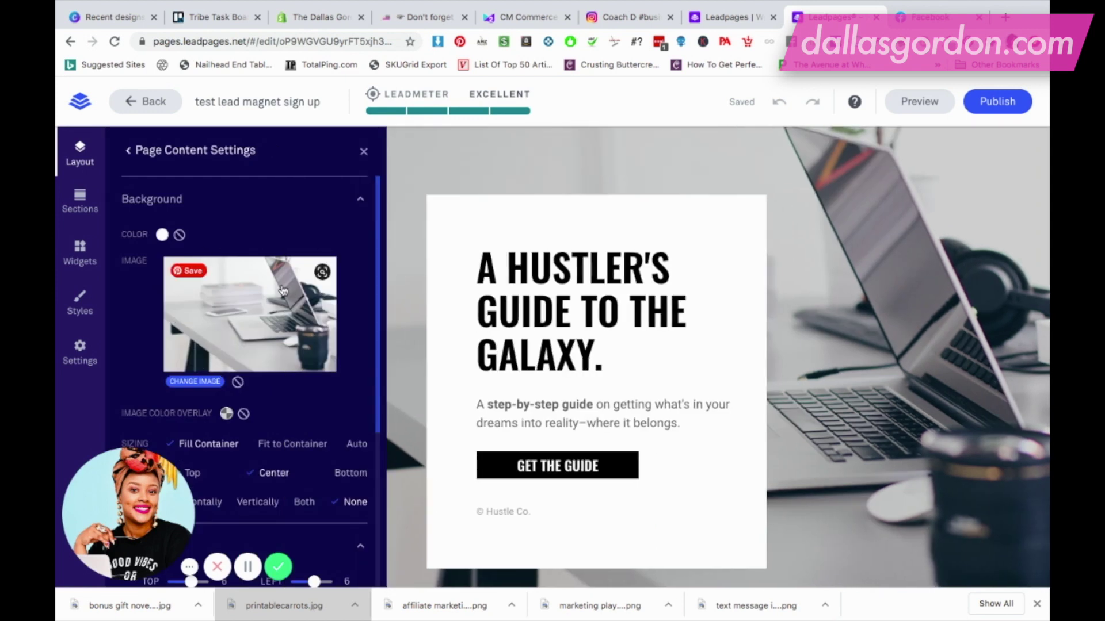
scroll(286, 353, down, 1)
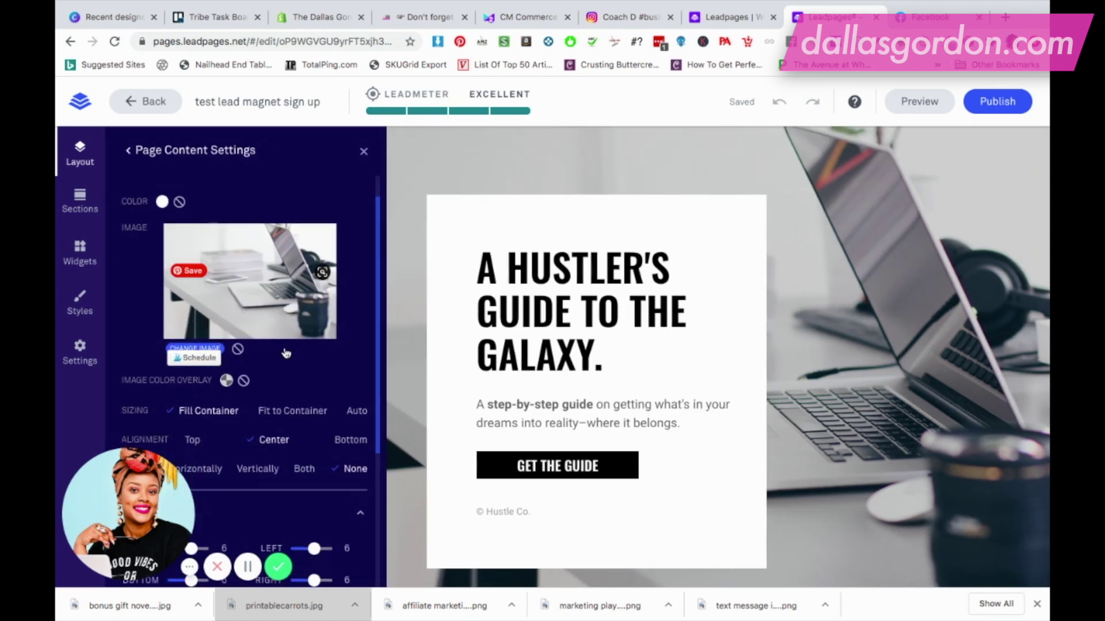
- Replace the section's background image with 3420558.jpg, the pink desk with a blank sheet, from the second page of My Images
click(195, 348)
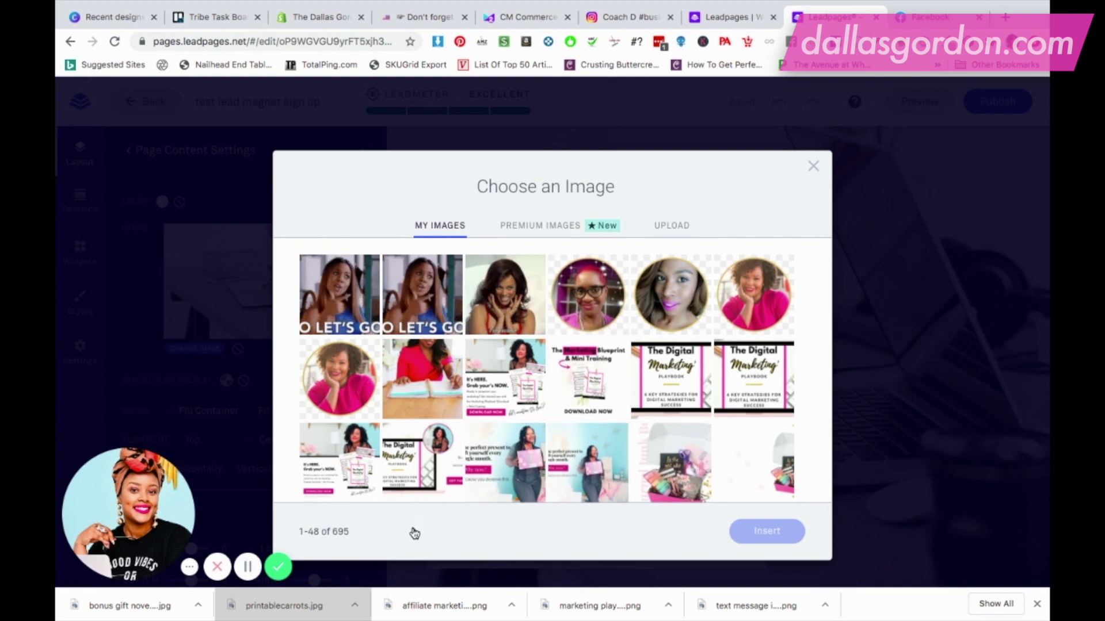
click(413, 531)
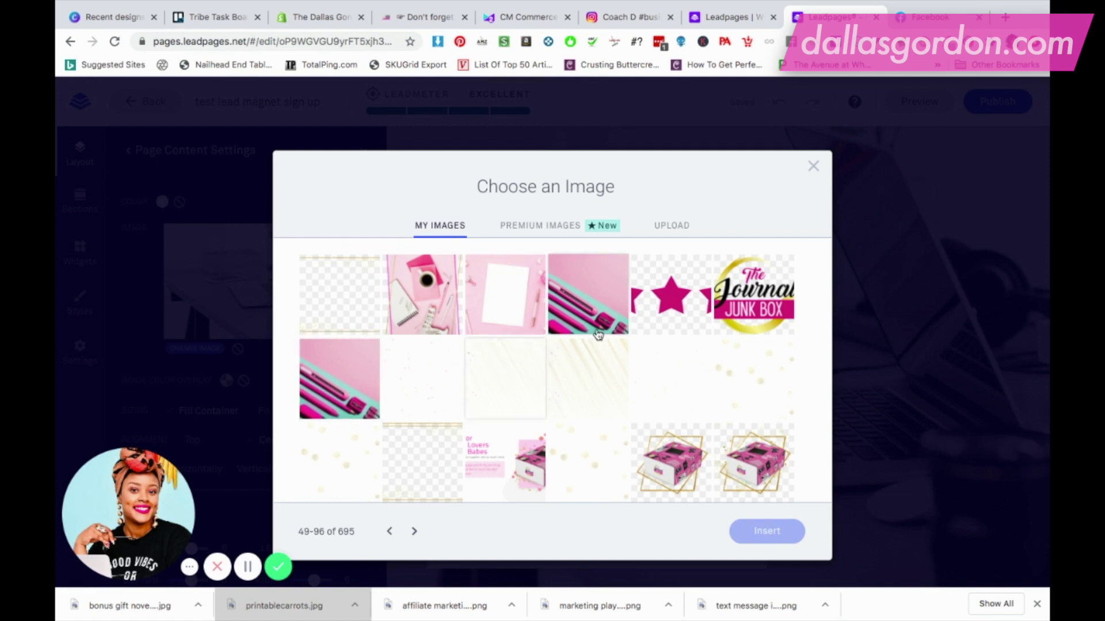
scroll(629, 401, down, 1)
scroll(630, 401, down, 5)
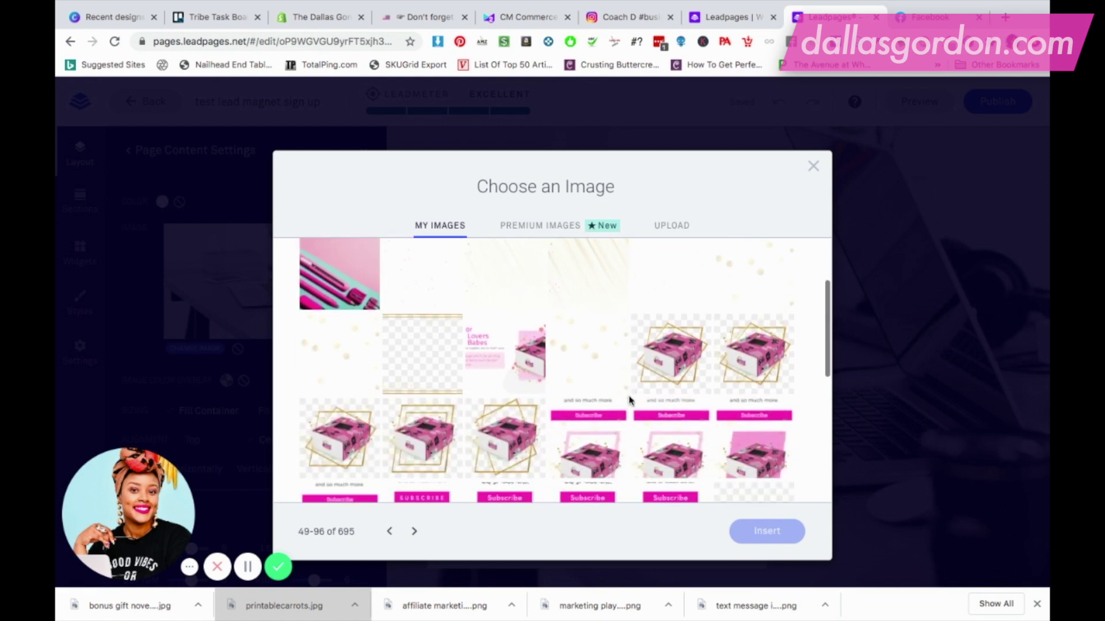
scroll(630, 401, down, 2)
scroll(630, 401, up, 7)
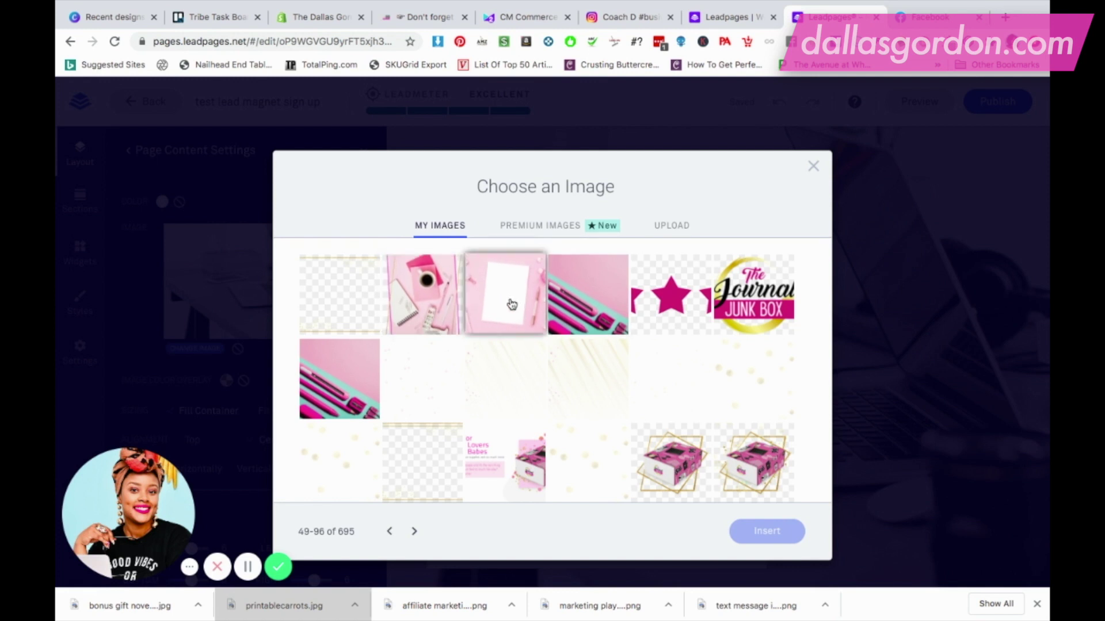
click(435, 305)
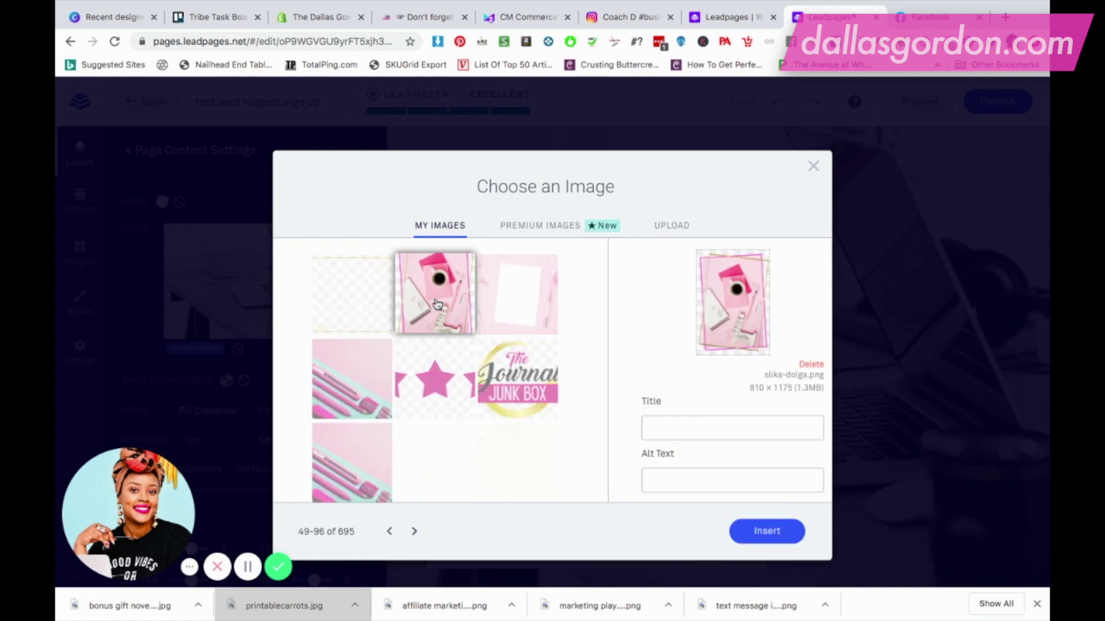
click(519, 304)
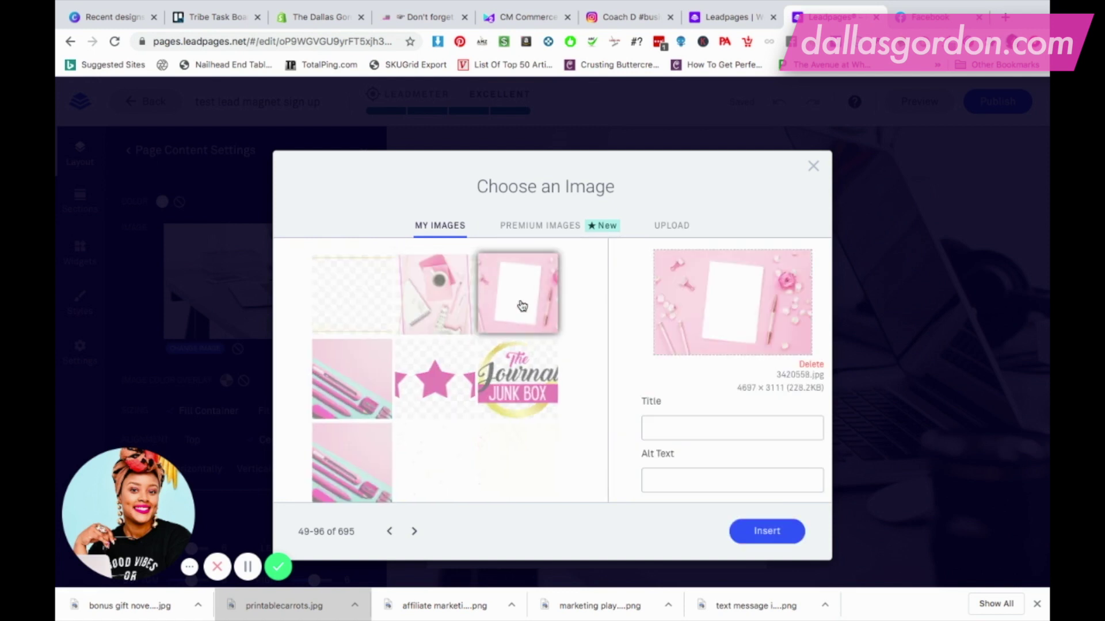
click(748, 532)
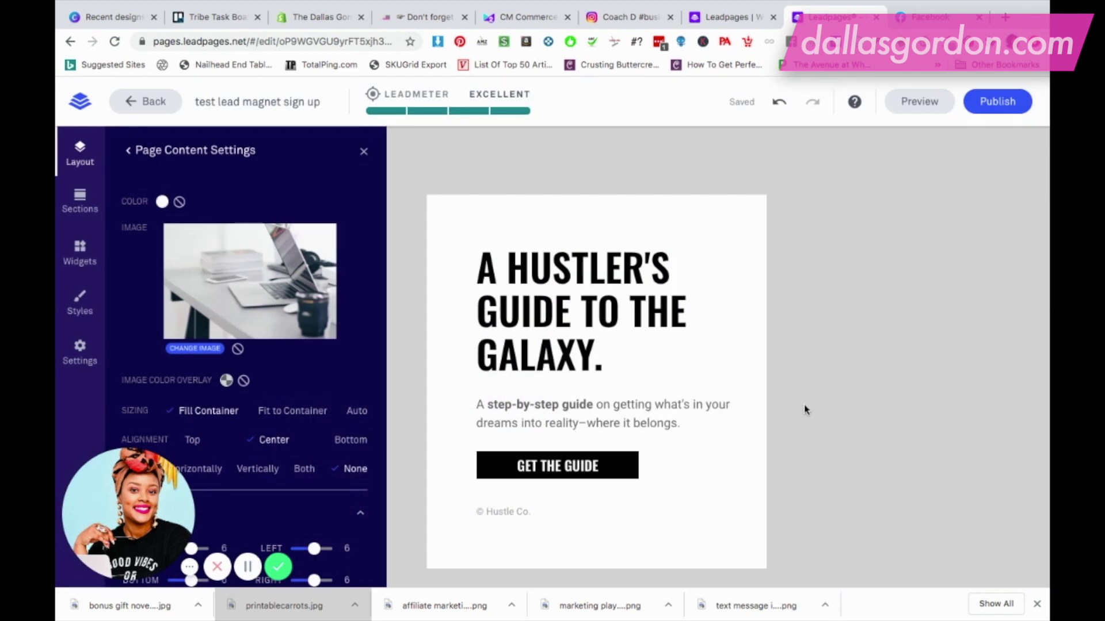
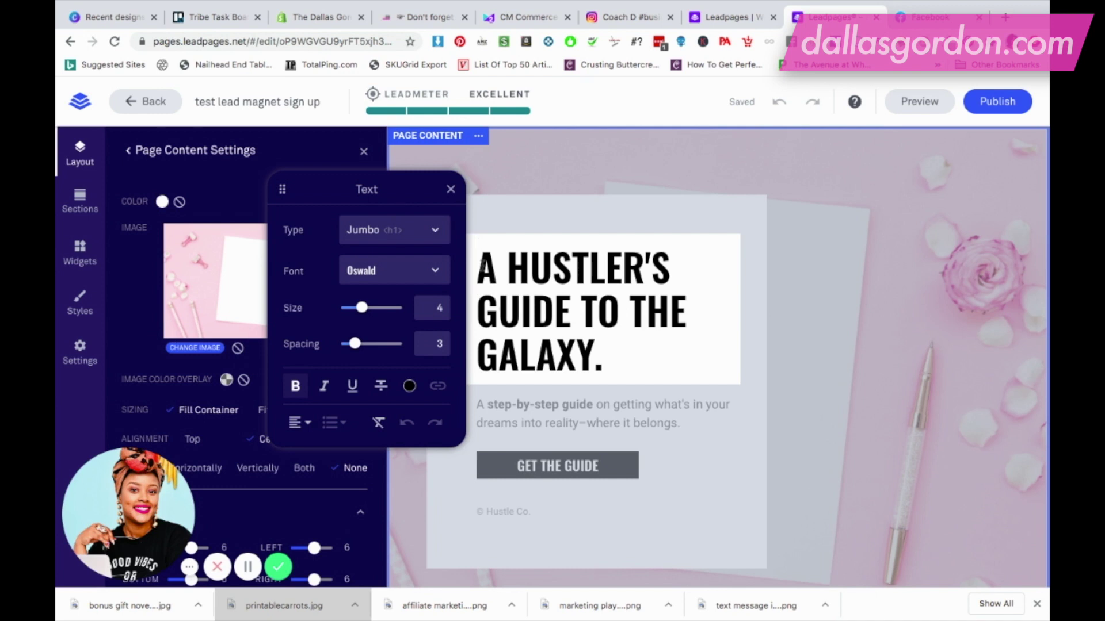
- Replace the page heading text with "Get your free journal template bundle"
drag(477, 265, 609, 353)
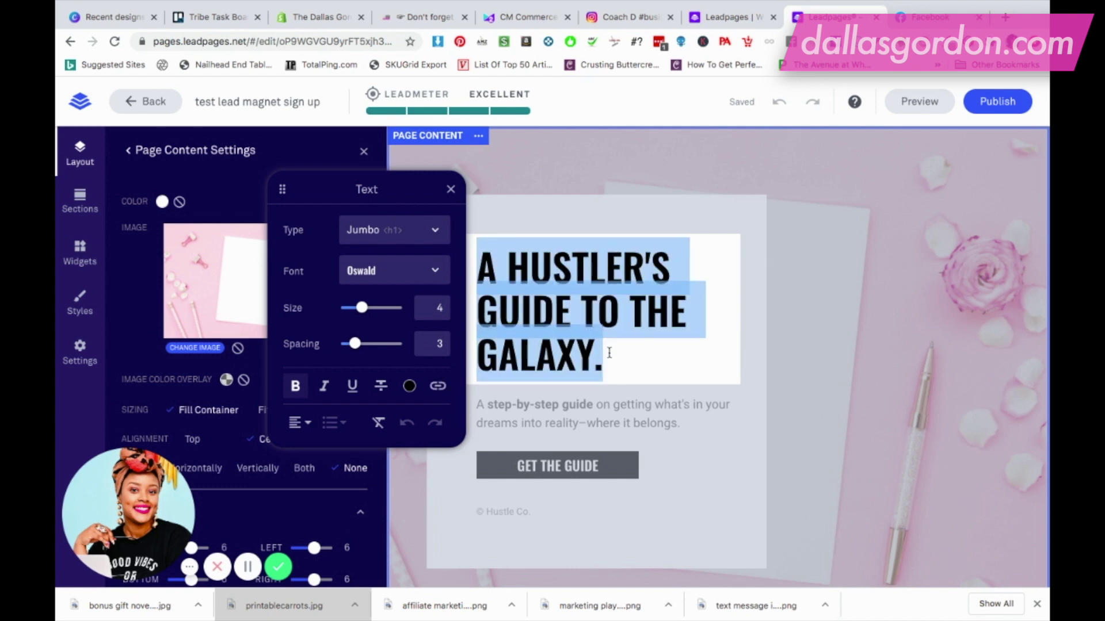
text(Get your free)
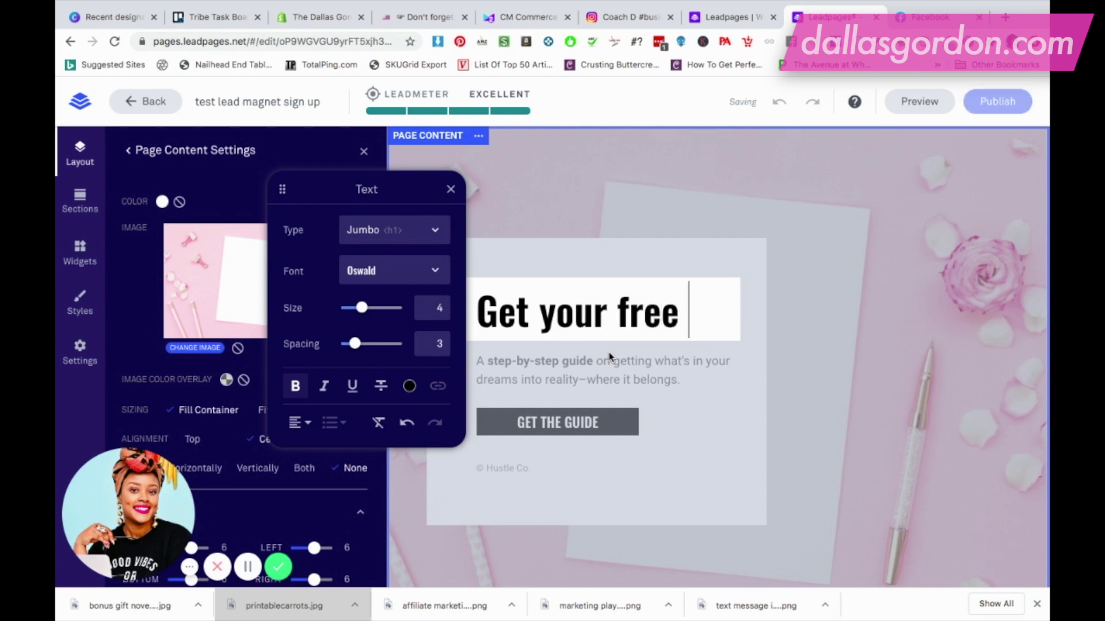
text( jou)
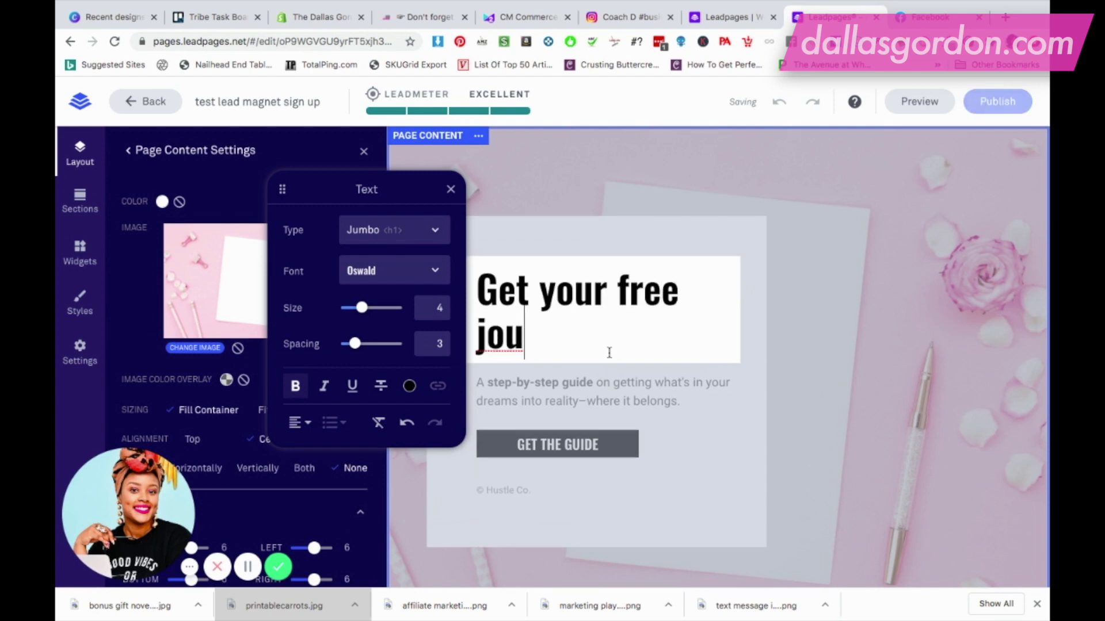
text(rnal template bundle)
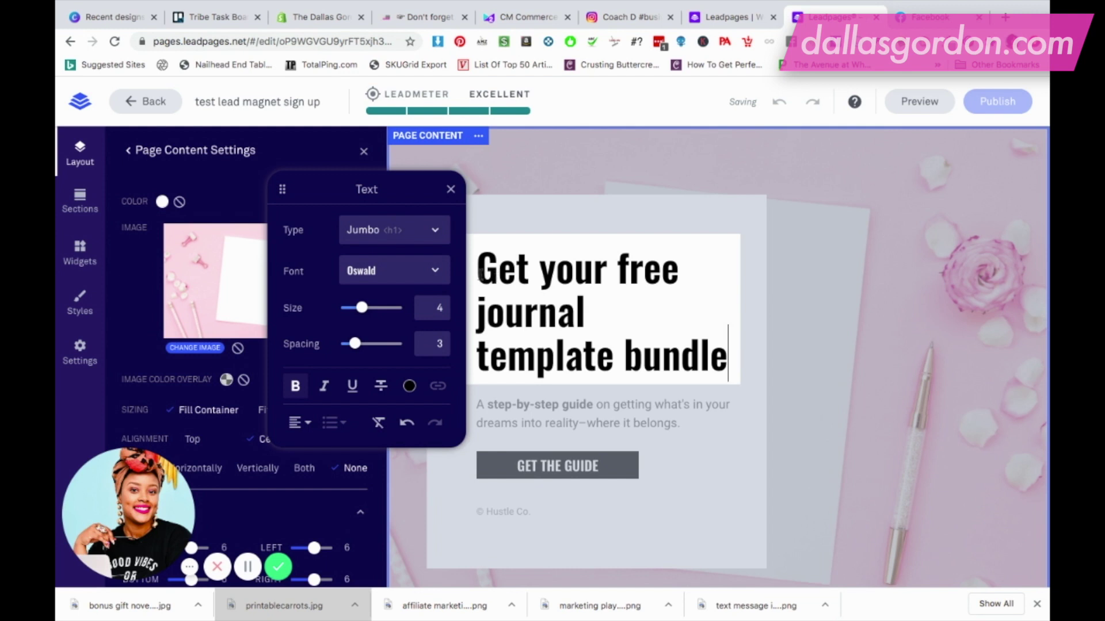
- Try the Handlee, Indie Flower and Lobster fonts on the whole heading, keeping the Jumbo text type
drag(479, 271, 729, 352)
click(433, 232)
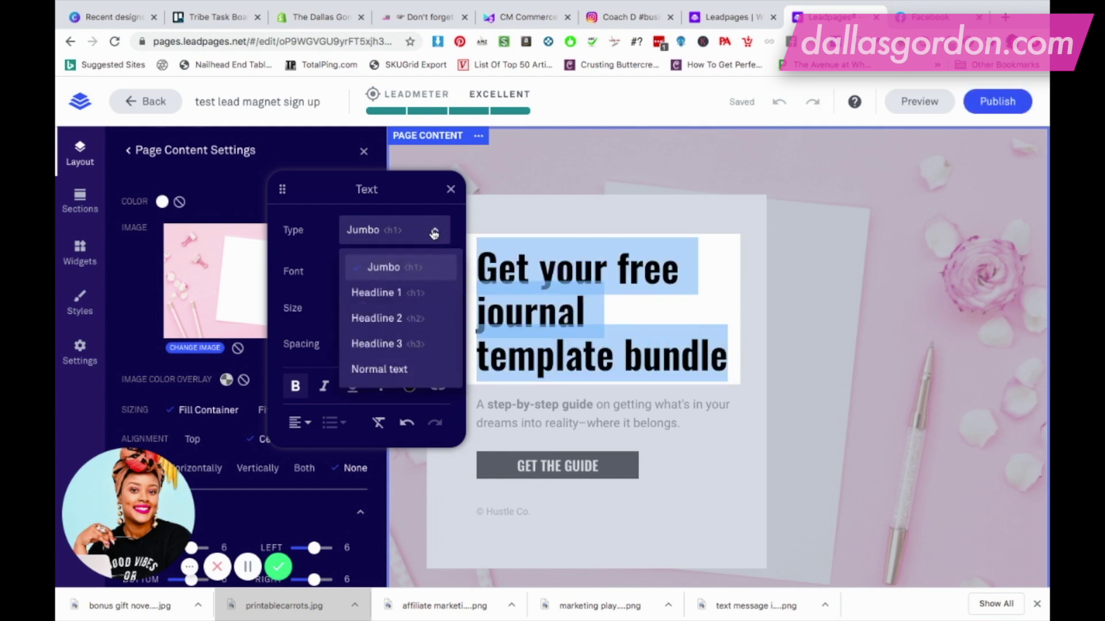
click(434, 232)
click(418, 279)
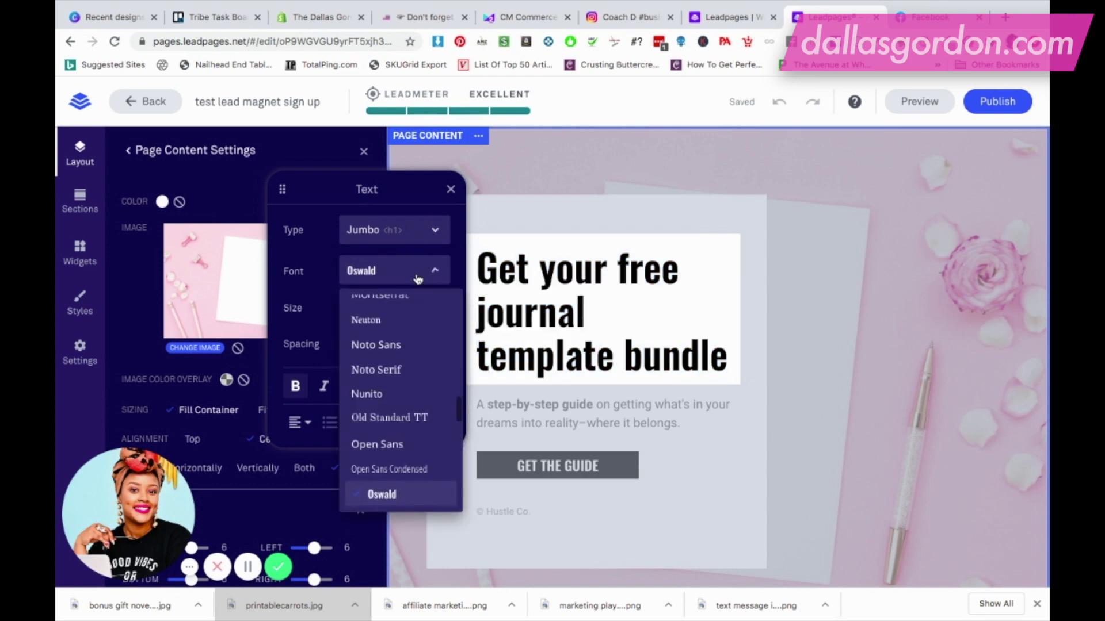
scroll(389, 333, up, 5)
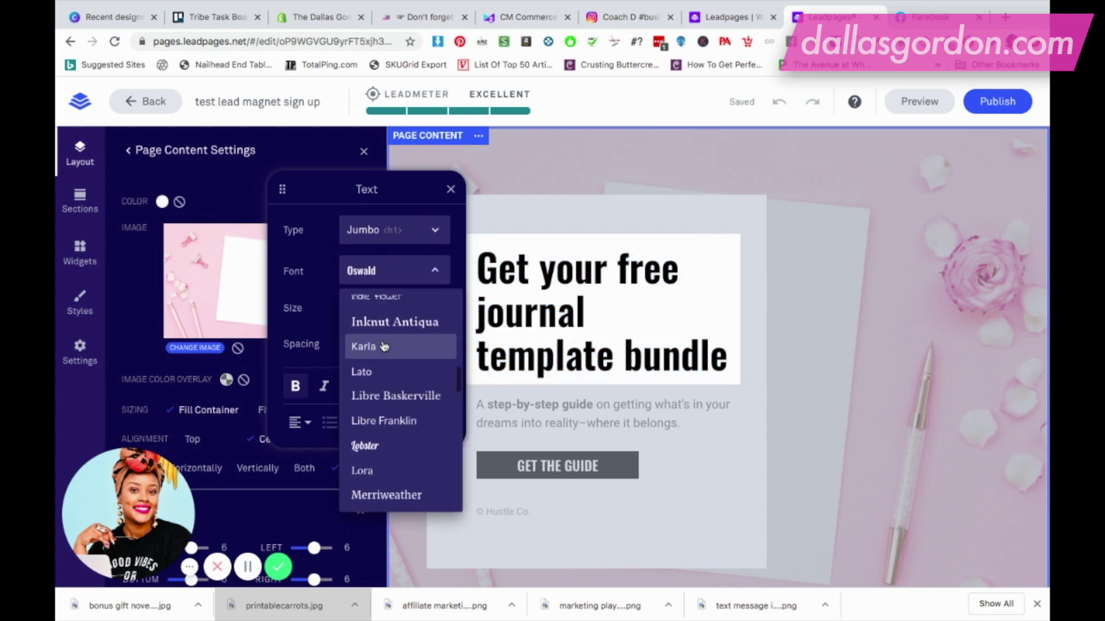
scroll(385, 345, up, 2)
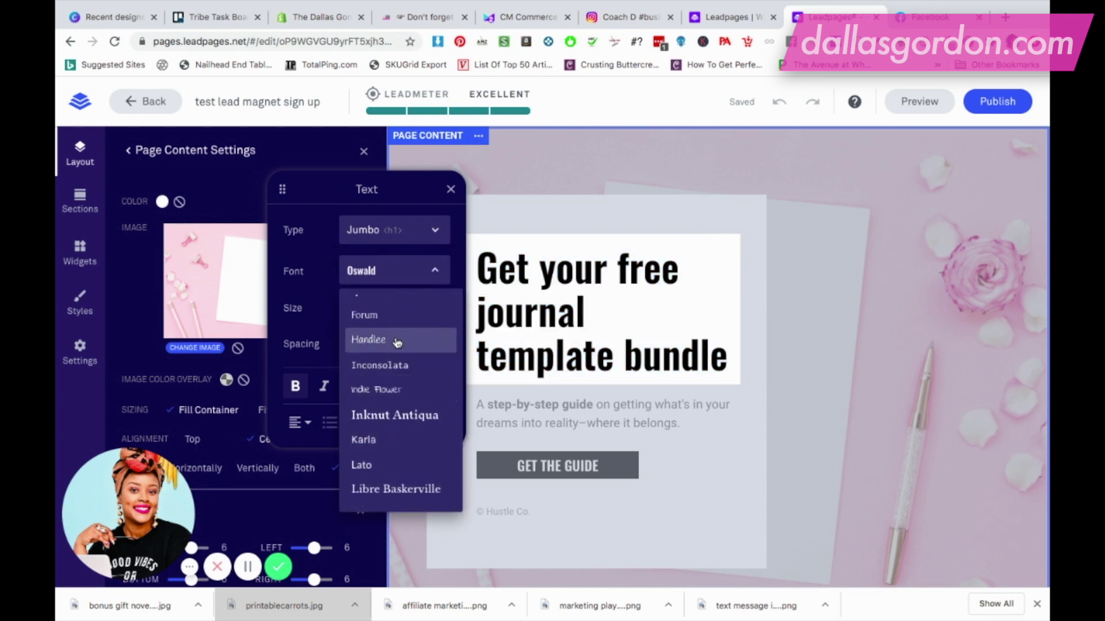
click(396, 342)
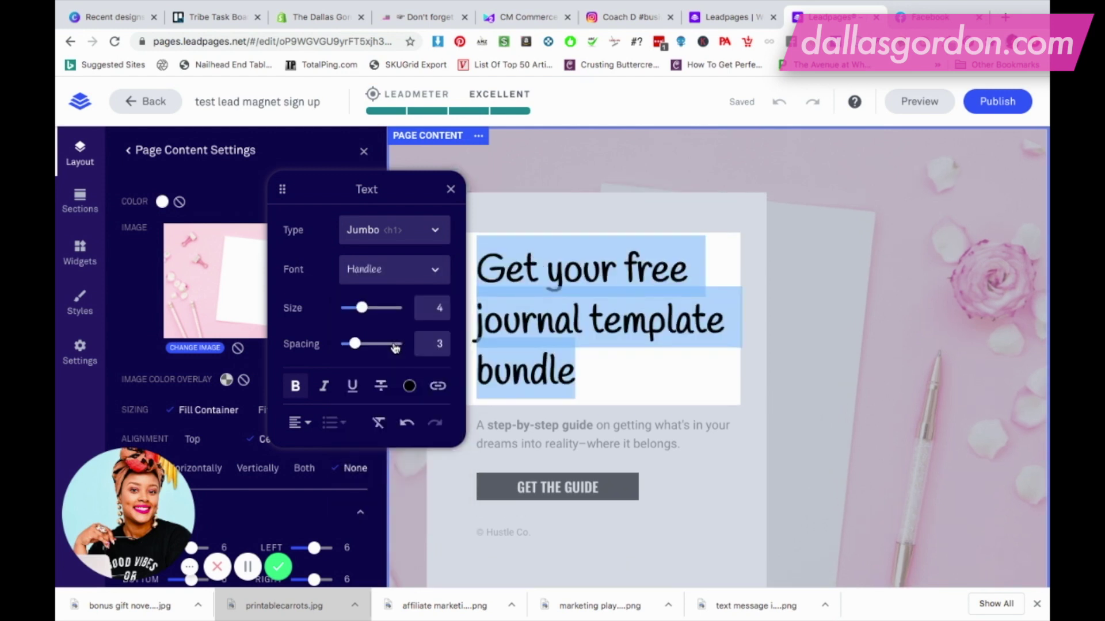
click(387, 275)
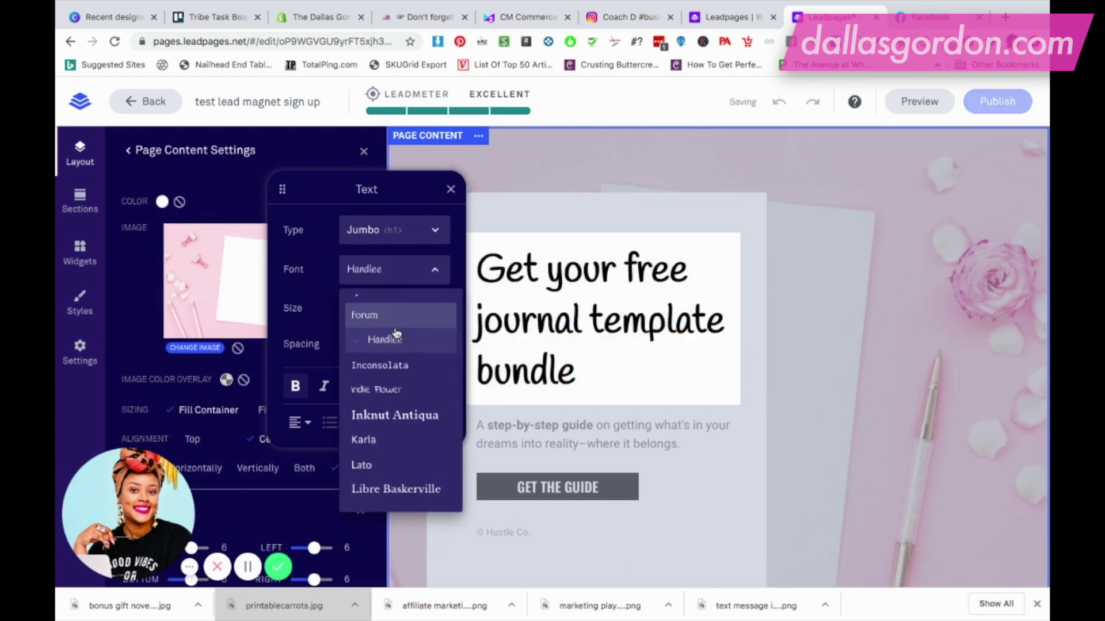
click(395, 391)
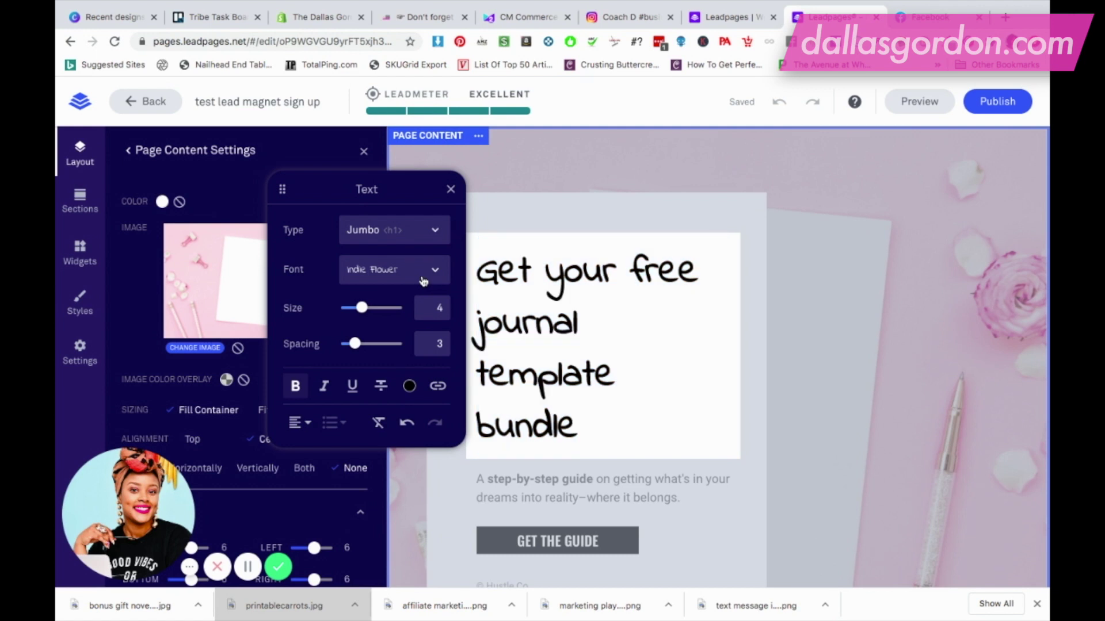
click(414, 275)
scroll(413, 410, down, 3)
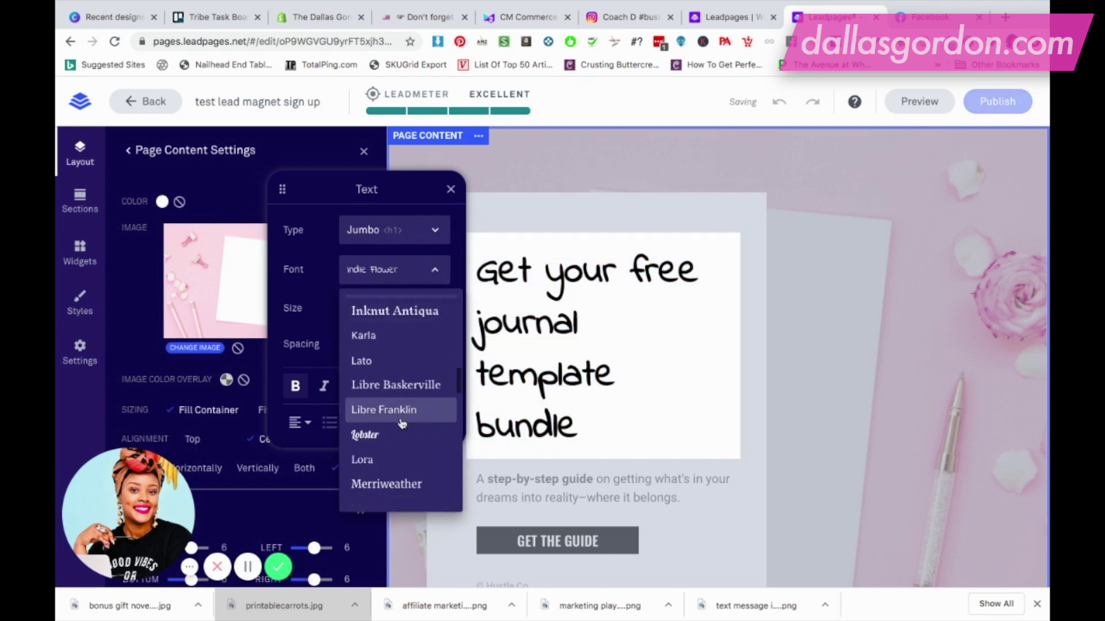
click(391, 435)
- Look through the available fonts and set the heading's font to Dancing Script
click(406, 272)
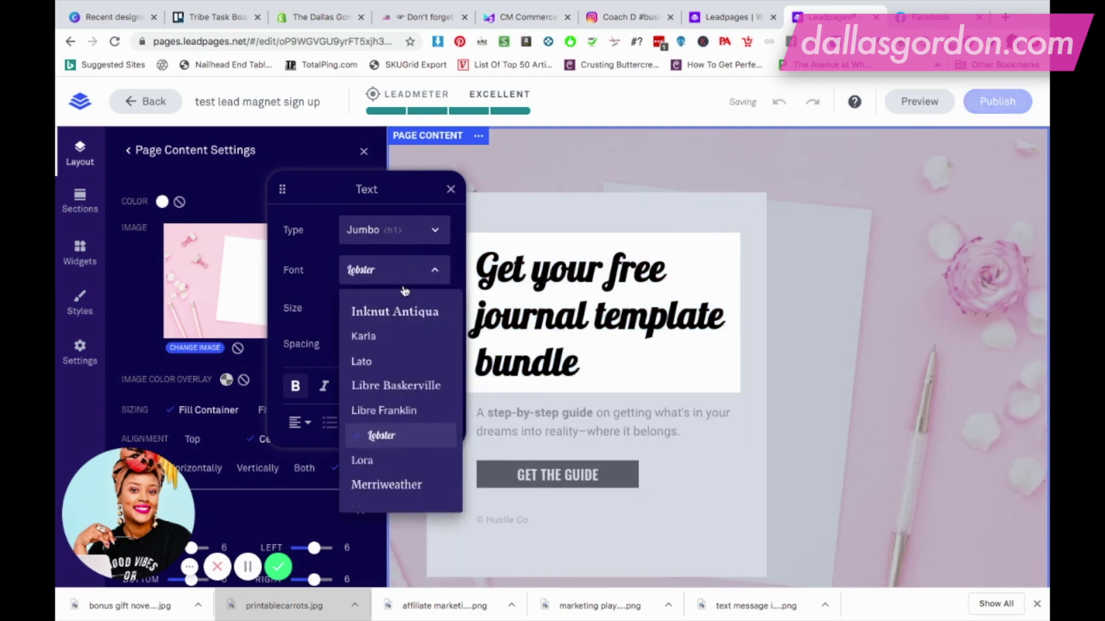
scroll(402, 403, down, 6)
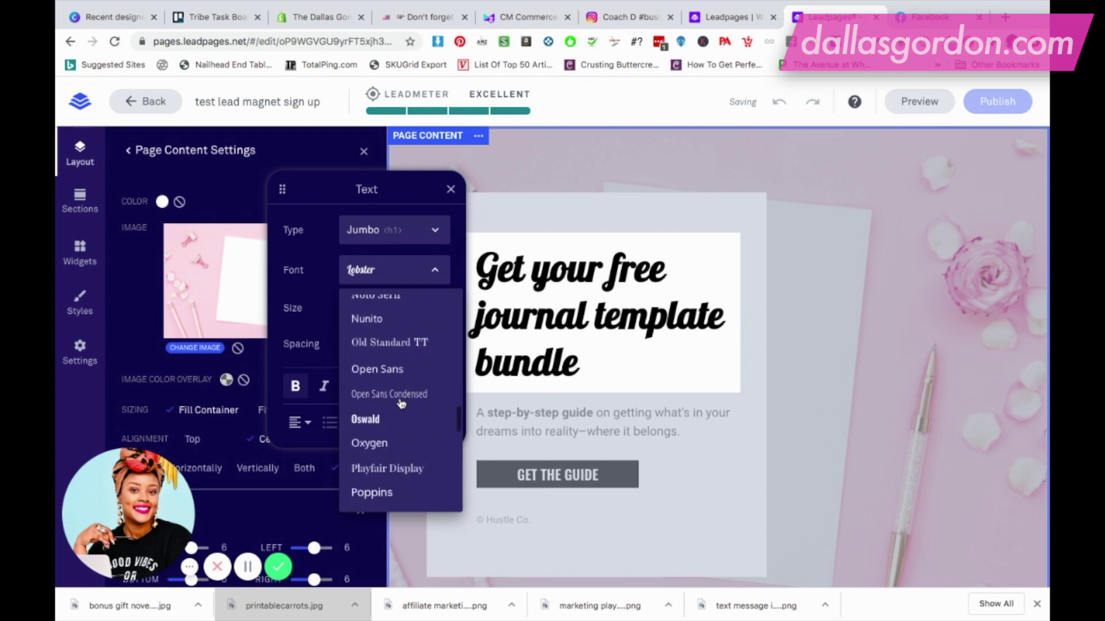
scroll(406, 475, down, 3)
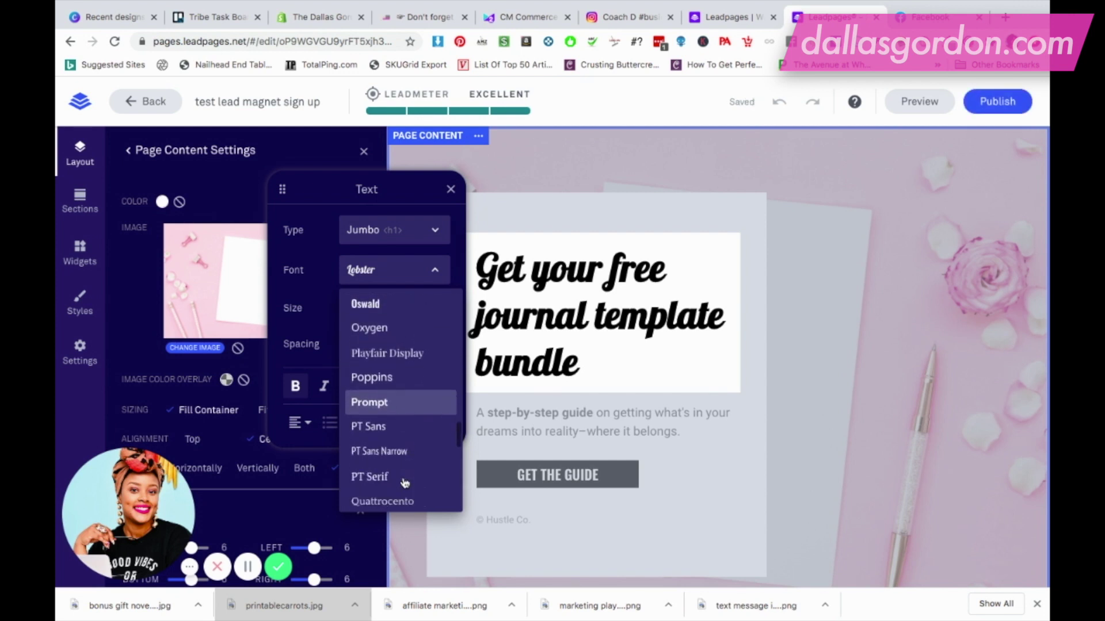
scroll(405, 482, down, 6)
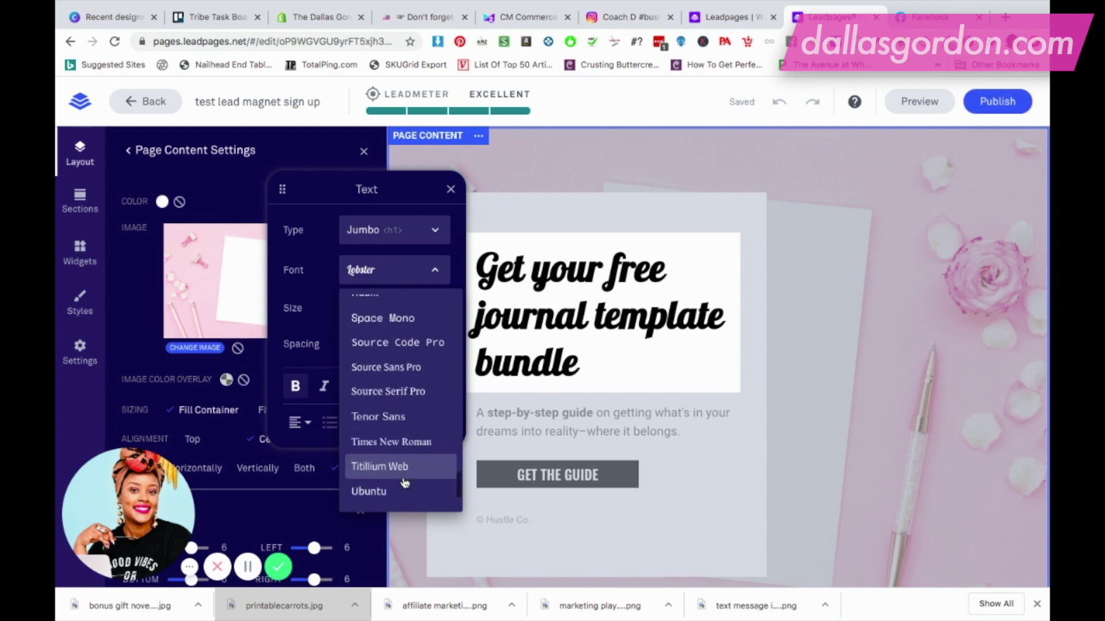
scroll(405, 483, up, 10)
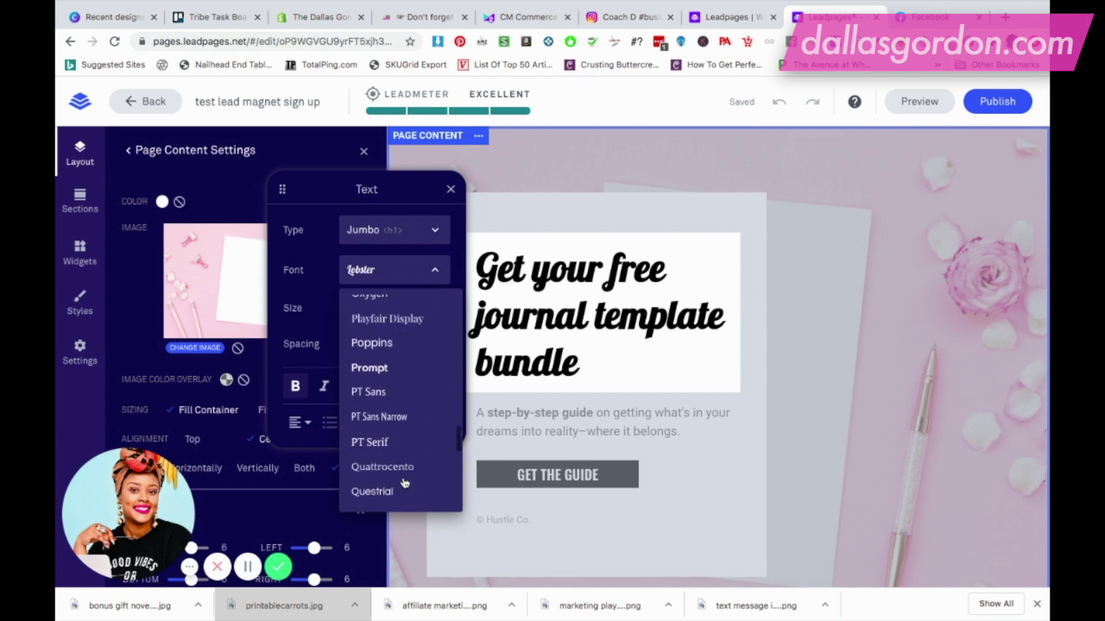
scroll(405, 483, up, 10)
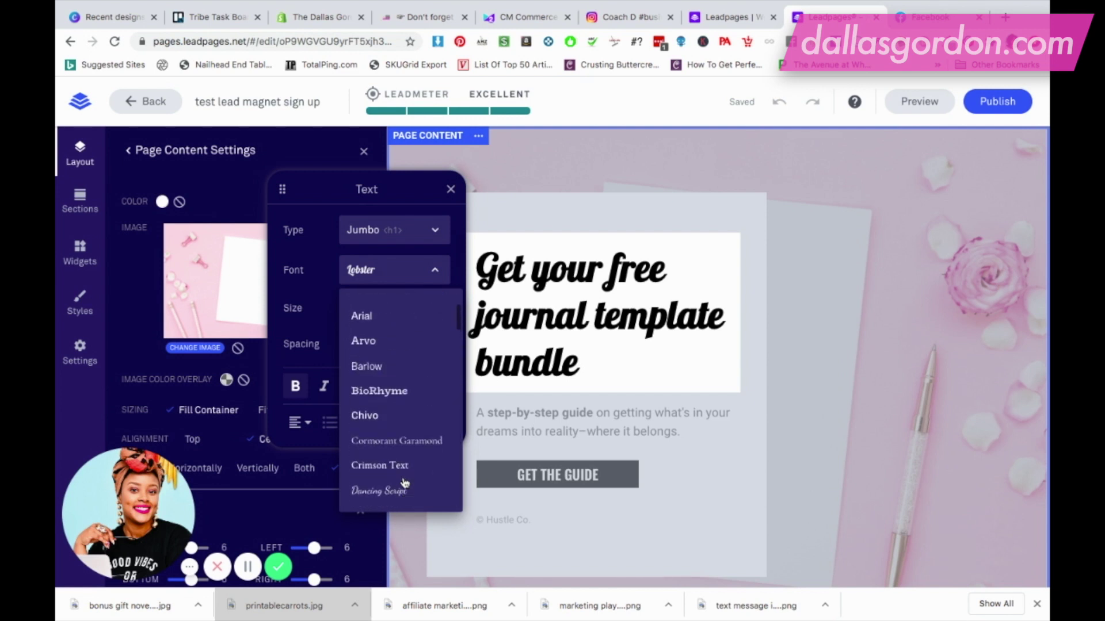
click(397, 500)
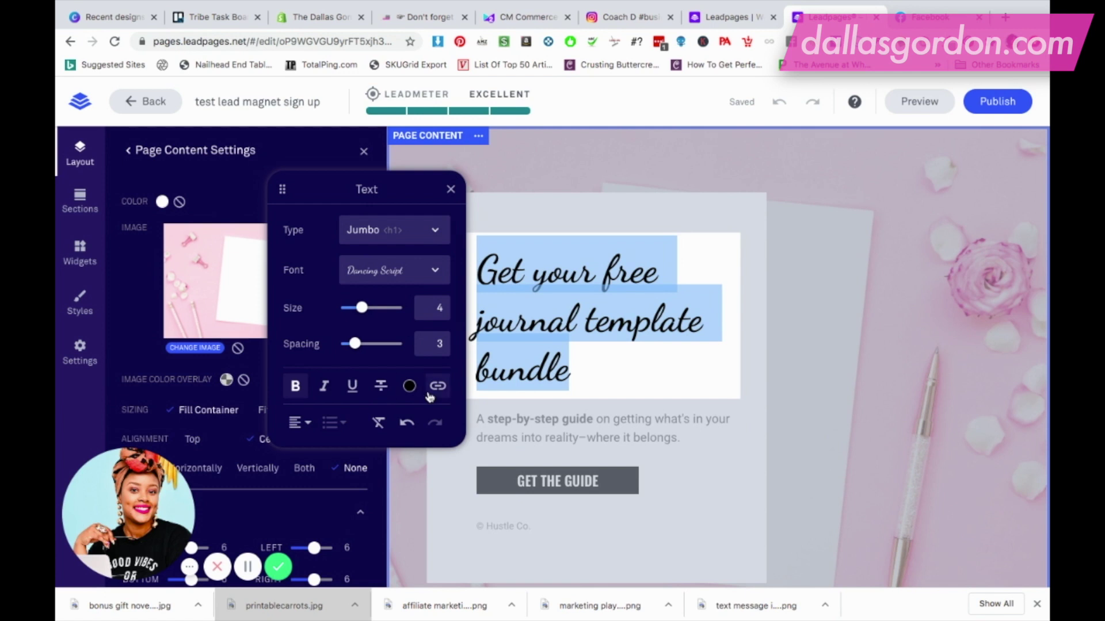
click(758, 440)
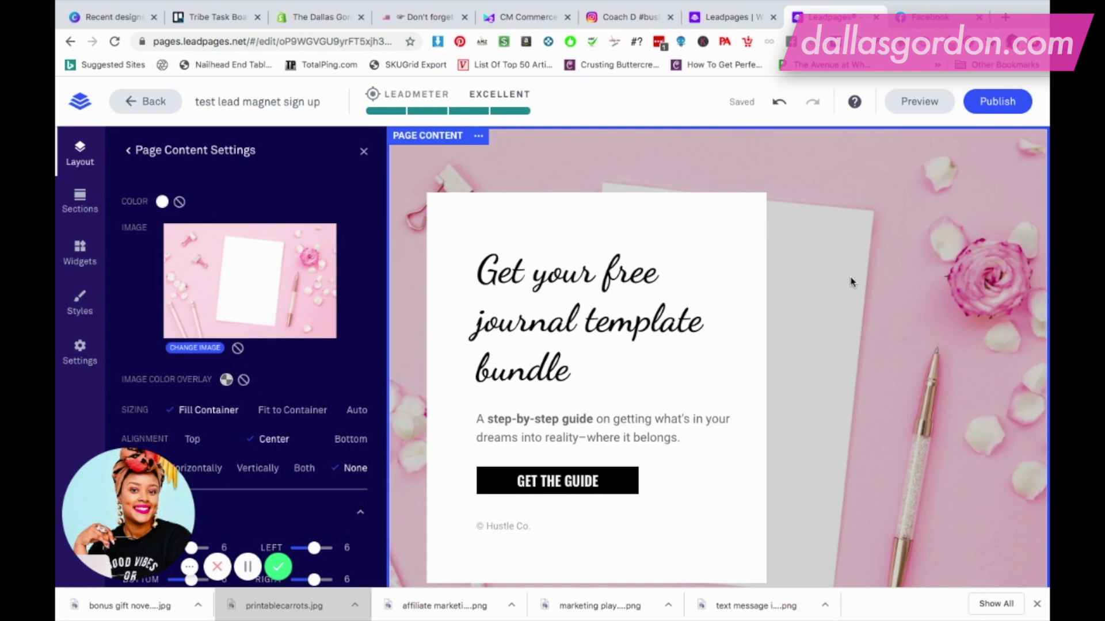
- Replace the description below the heading with "Click the button below to subscribe. We'll email your journal templates & discount right away!"
click(590, 431)
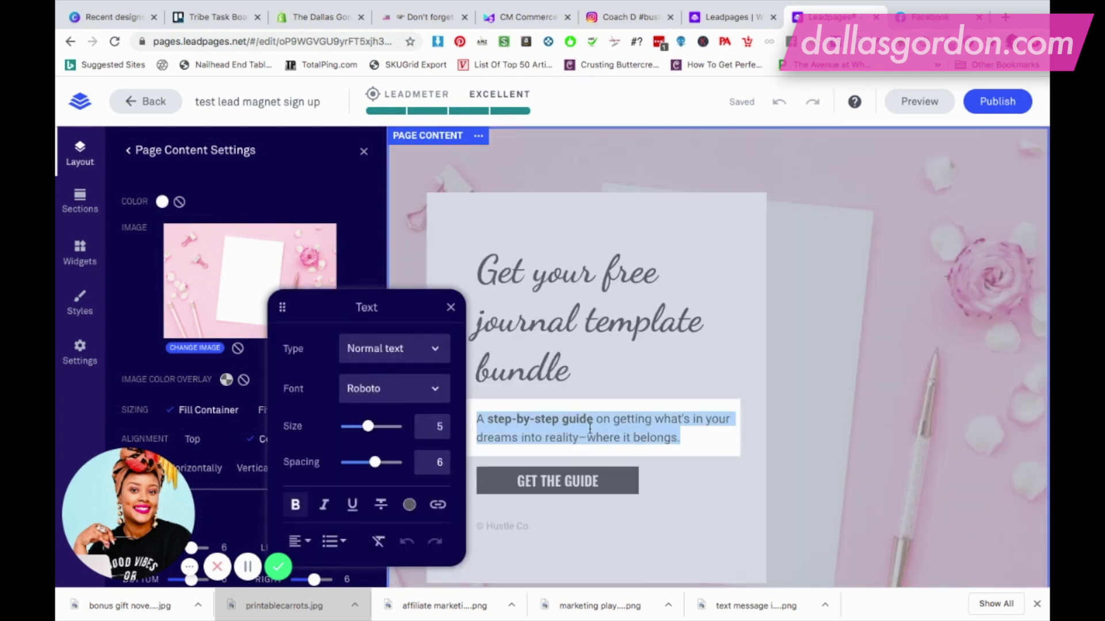
text(Click the button below)
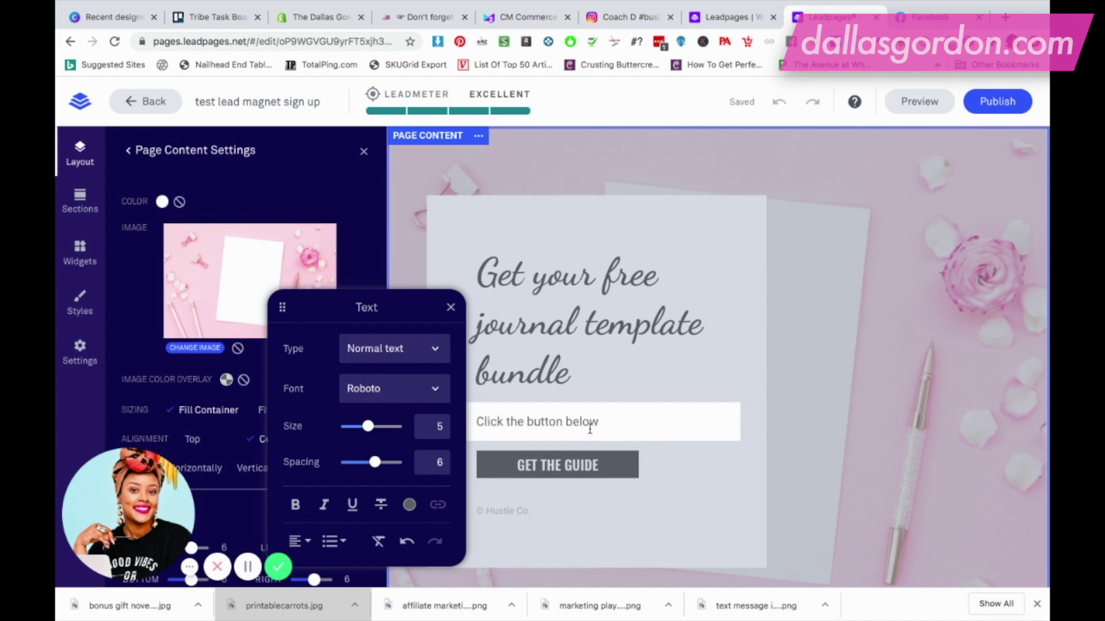
text( to subscribe.)
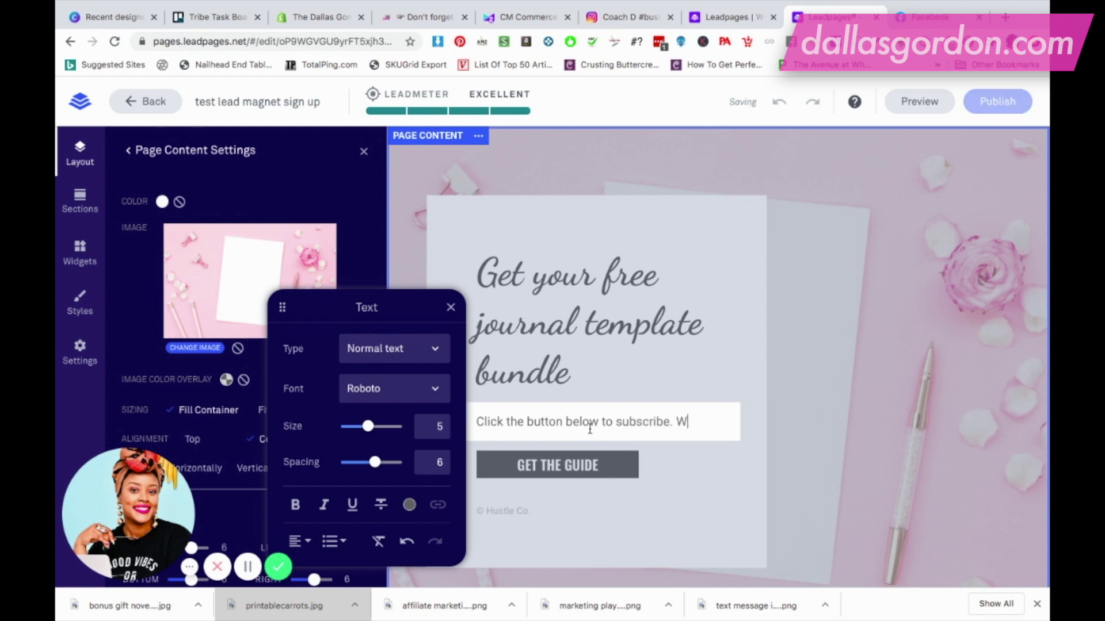
text( We'll email your journal template)
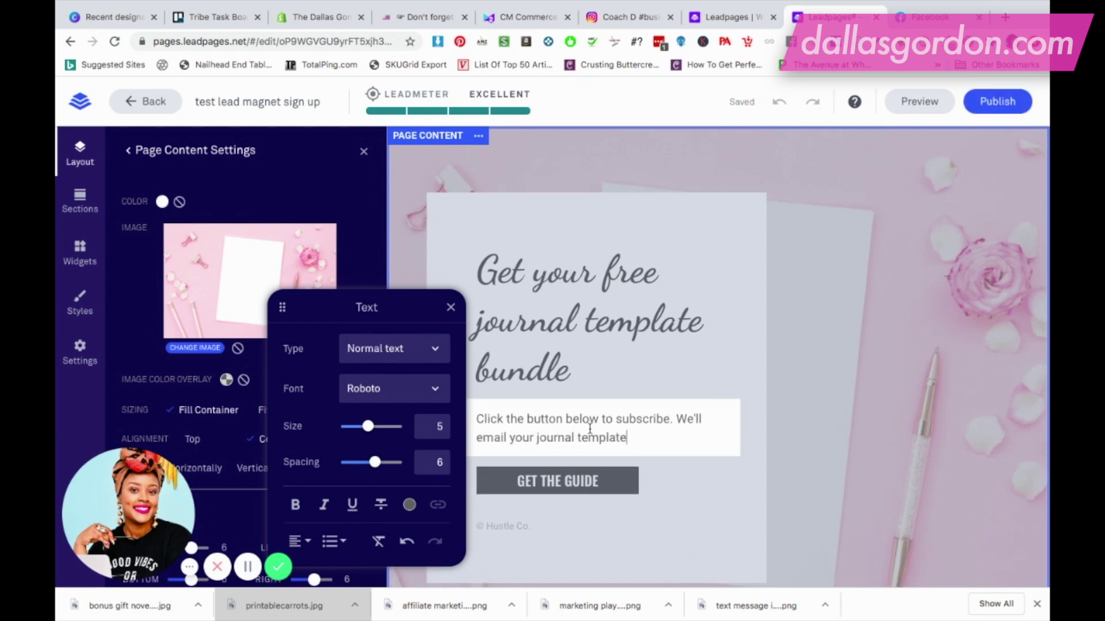
text(s & disoc)
text(unt right away!)
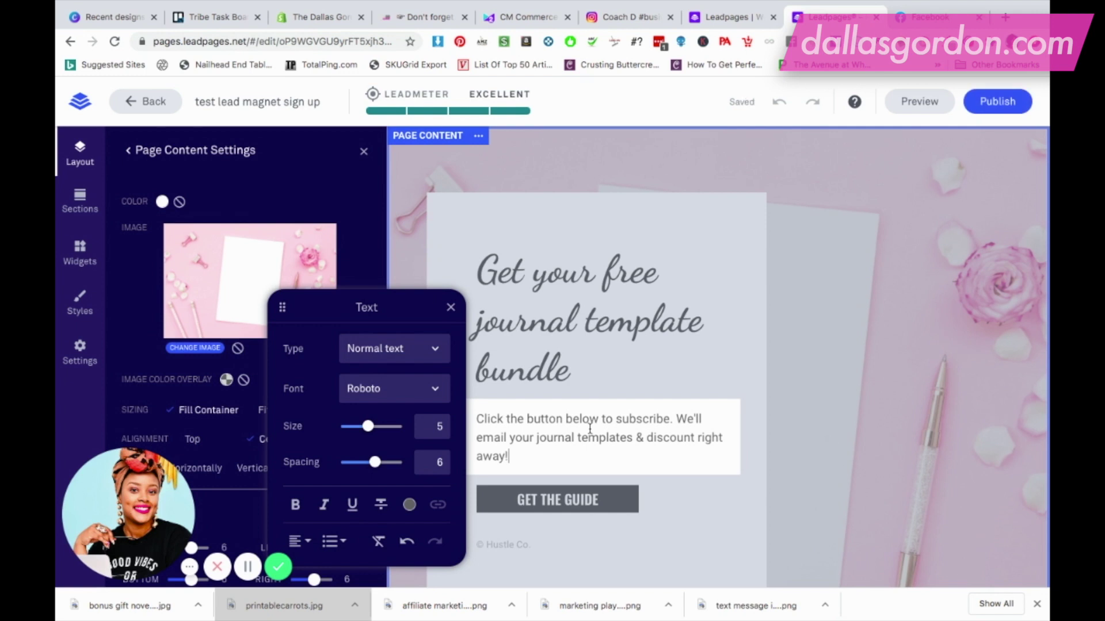
click(759, 507)
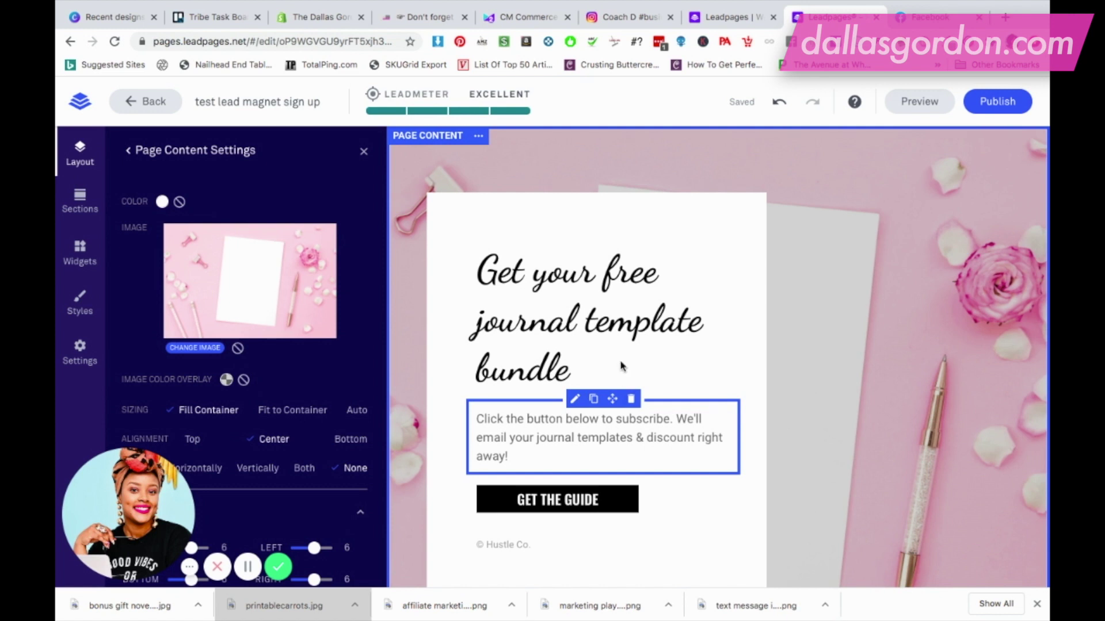
- Append "& 10% discount" to the end of the heading
click(596, 365)
text(& 10% discount)
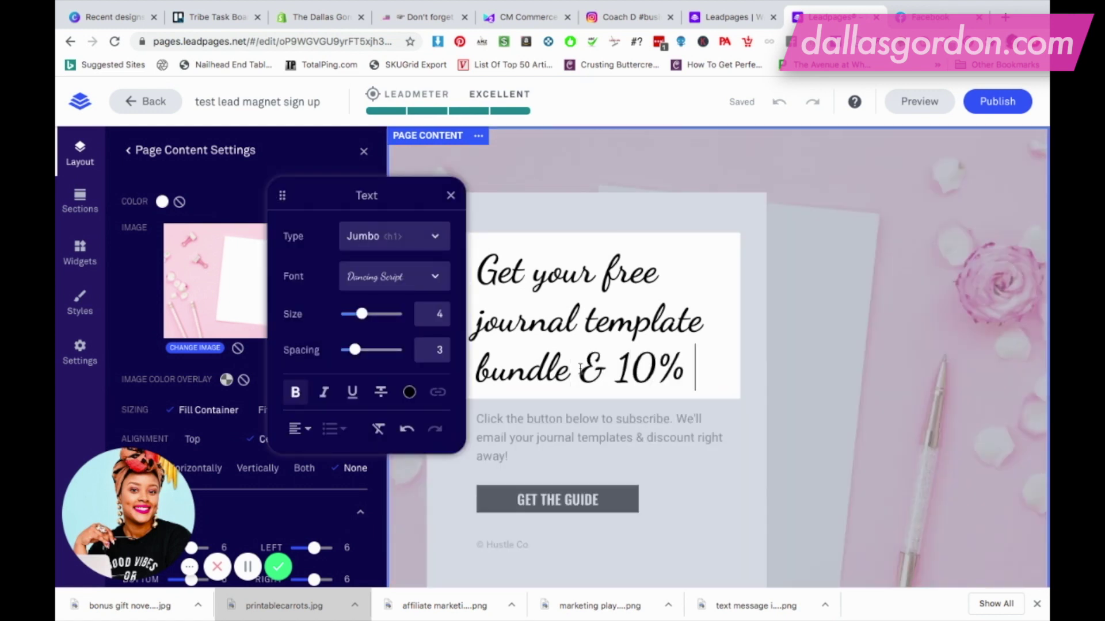
click(796, 346)
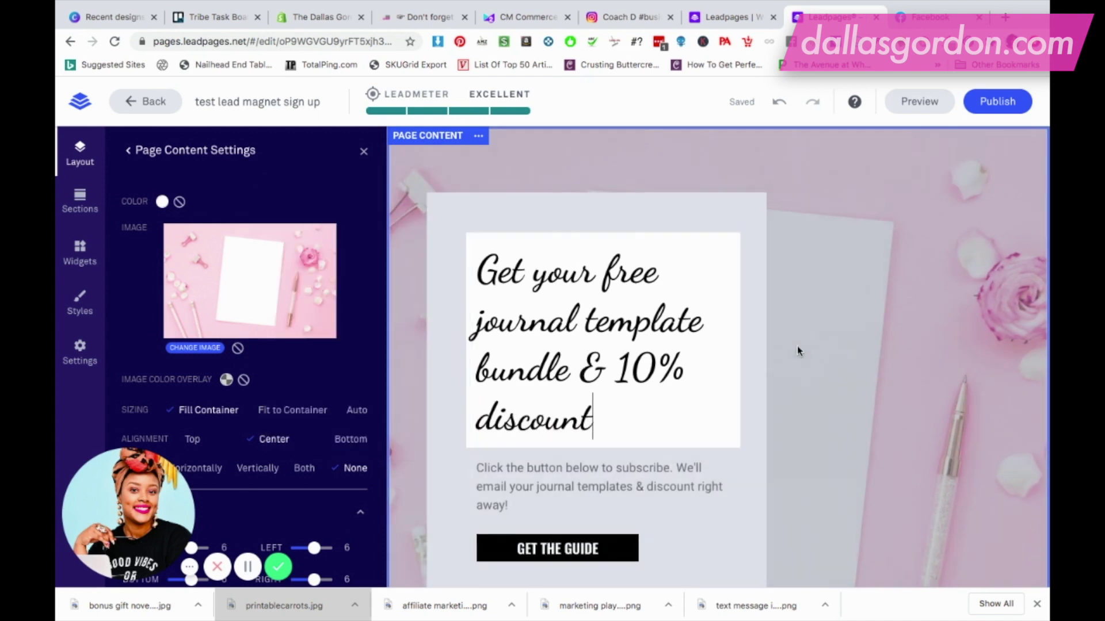
- Remove "& 10% discount" from the heading so it ends with "bundle"
click(590, 373)
drag(589, 372, 646, 403)
key(BackSpace)
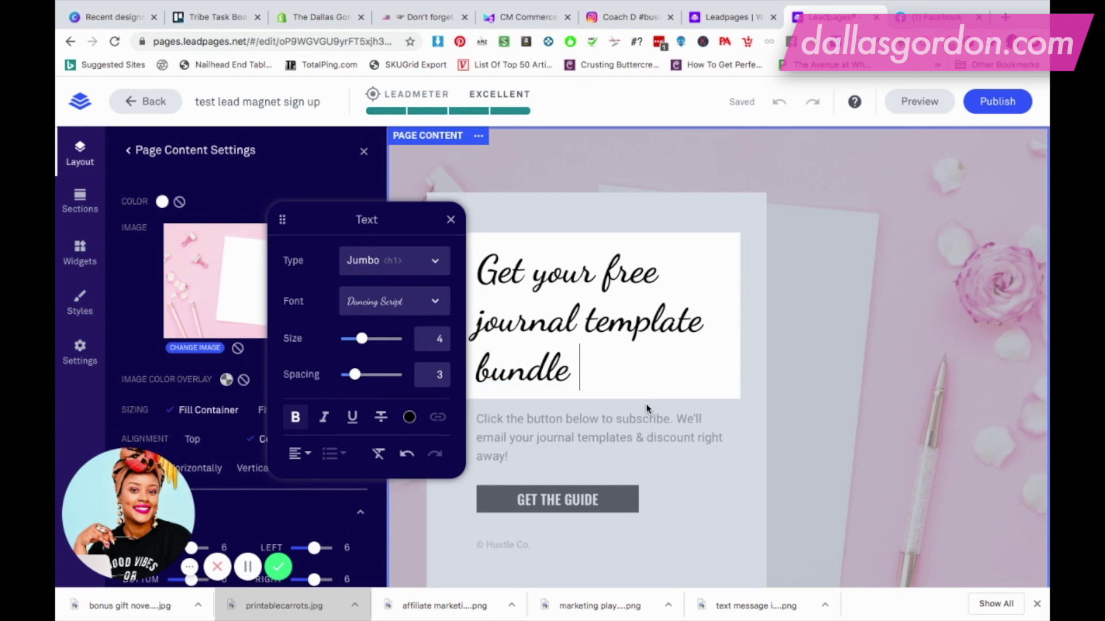
click(740, 493)
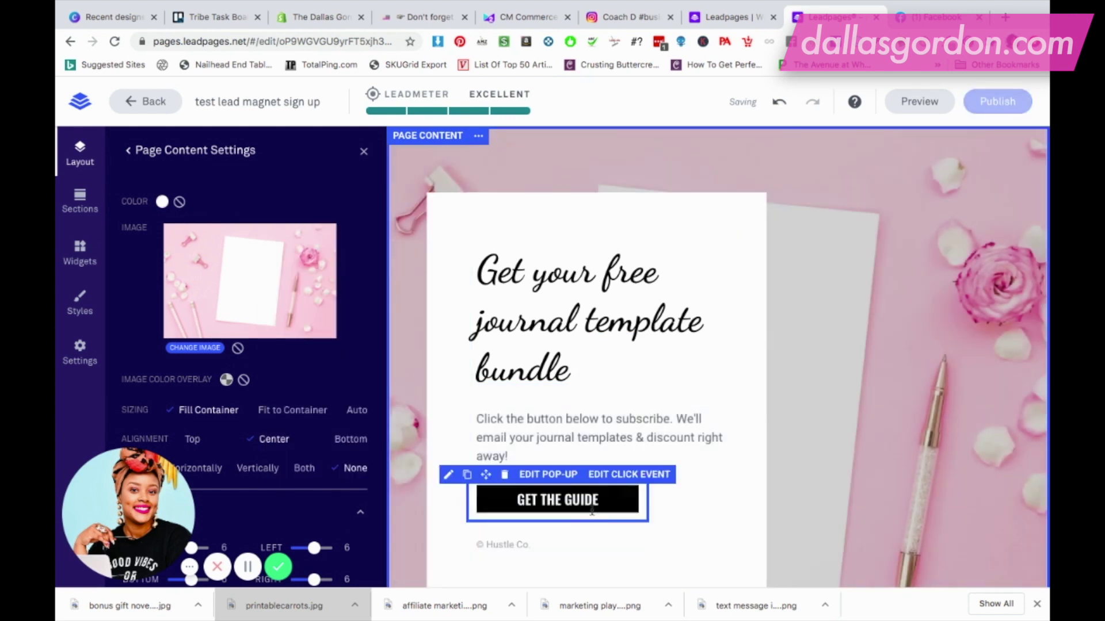
- Change the call-to-action button's label to "GET THE TEMPLATES"
click(615, 504)
key(BackSpace)
key(BackSpace)
key(BackSpace)
key(BackSpace)
key(BackSpace)
text(TEMPLATES)
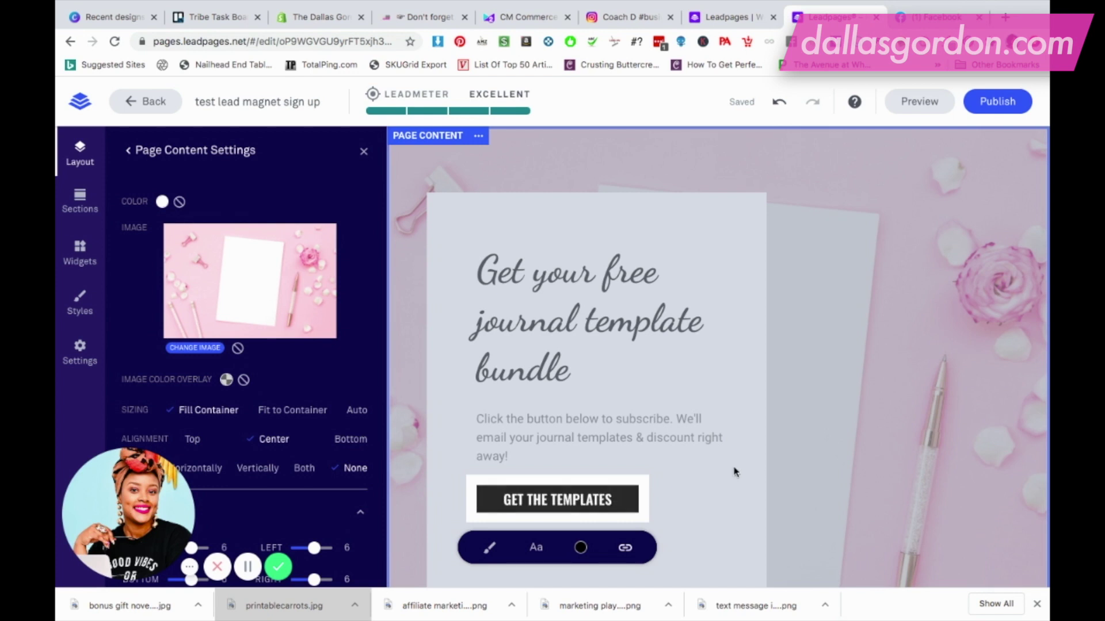
click(759, 476)
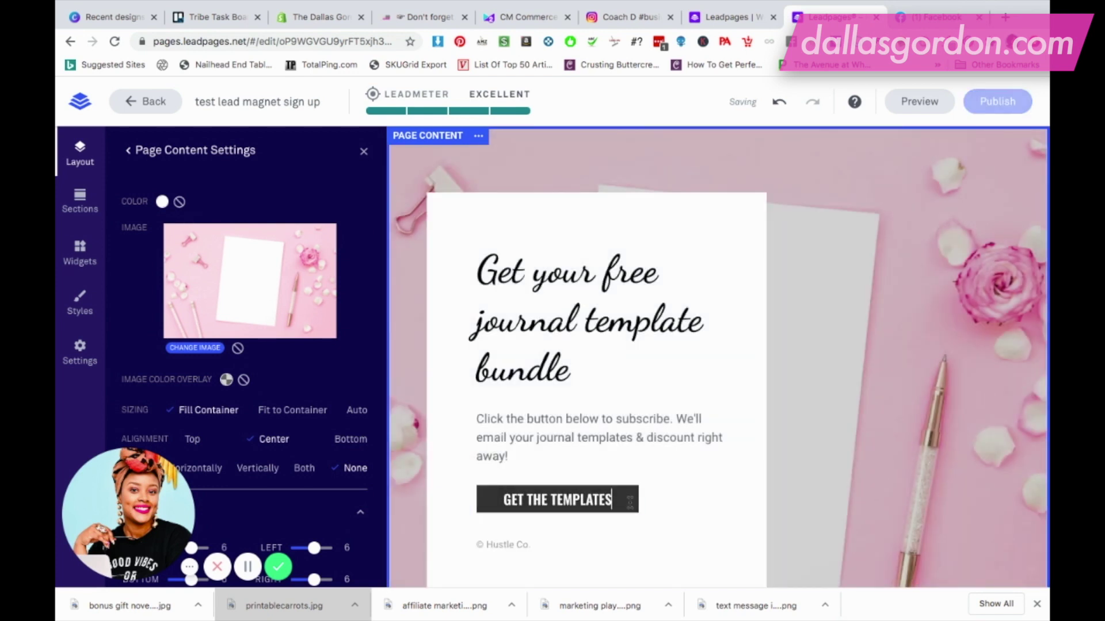
- Set the GET THE TEMPLATES button's background to the pink brand color
click(621, 501)
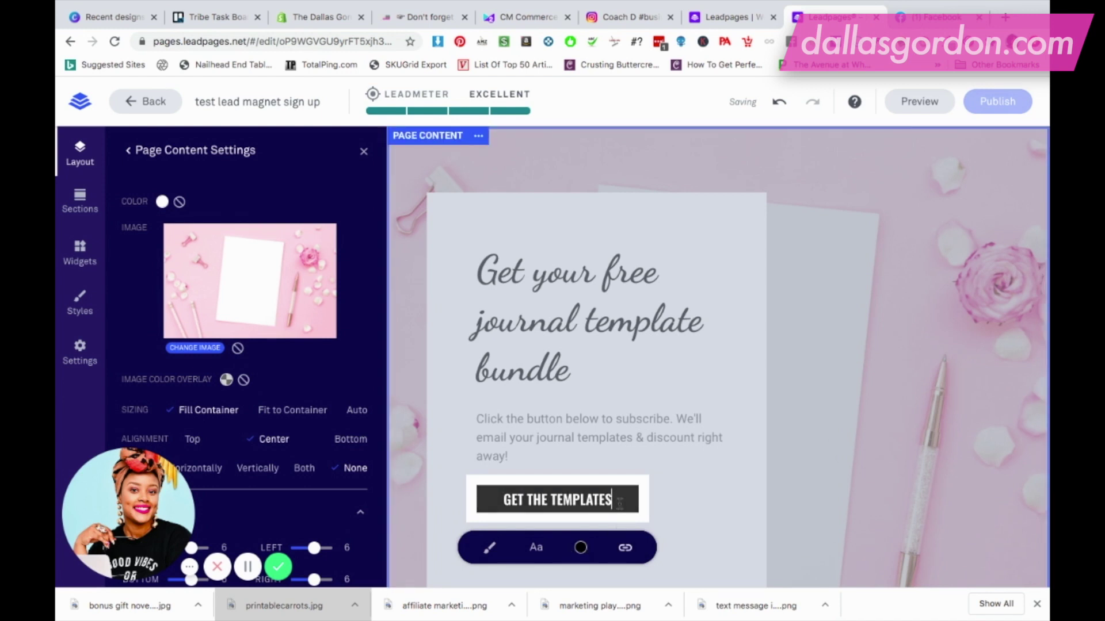
click(580, 548)
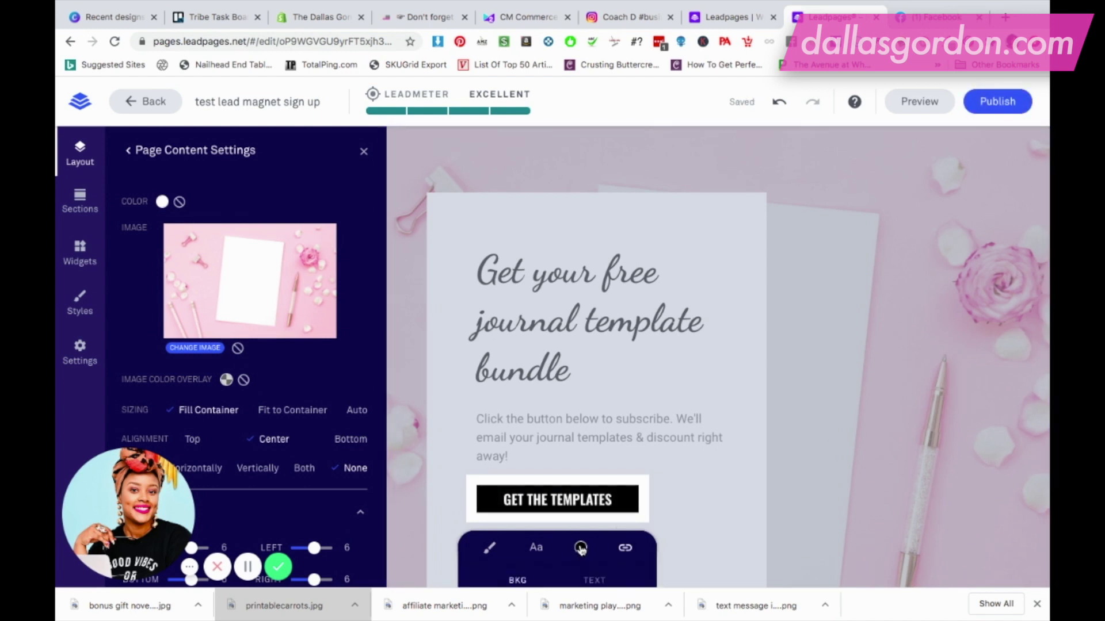
scroll(581, 548, down, 4)
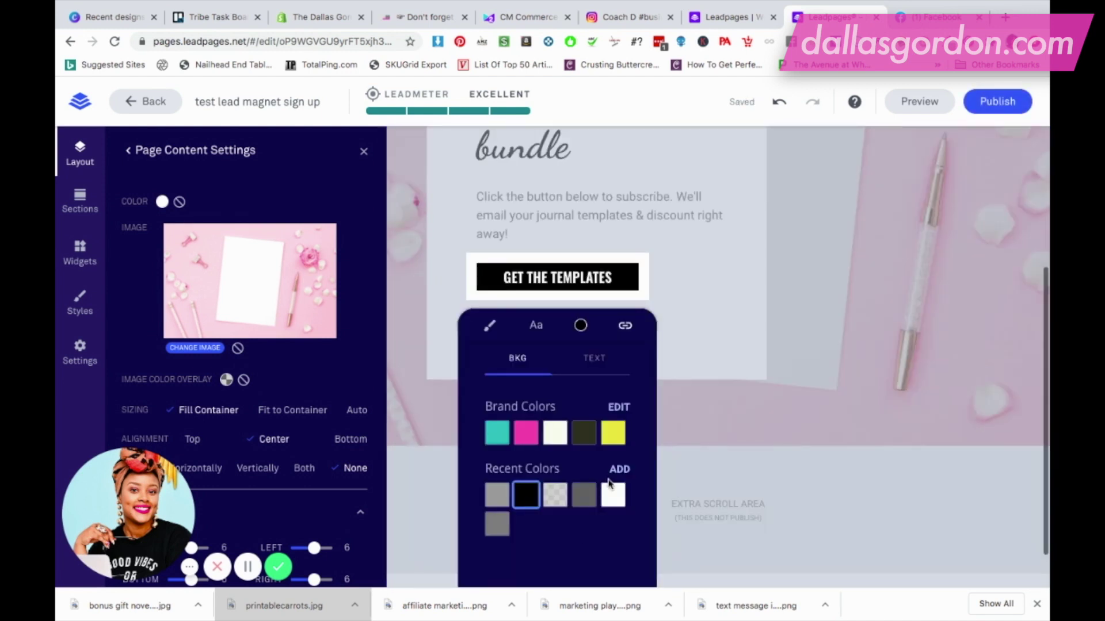
click(526, 435)
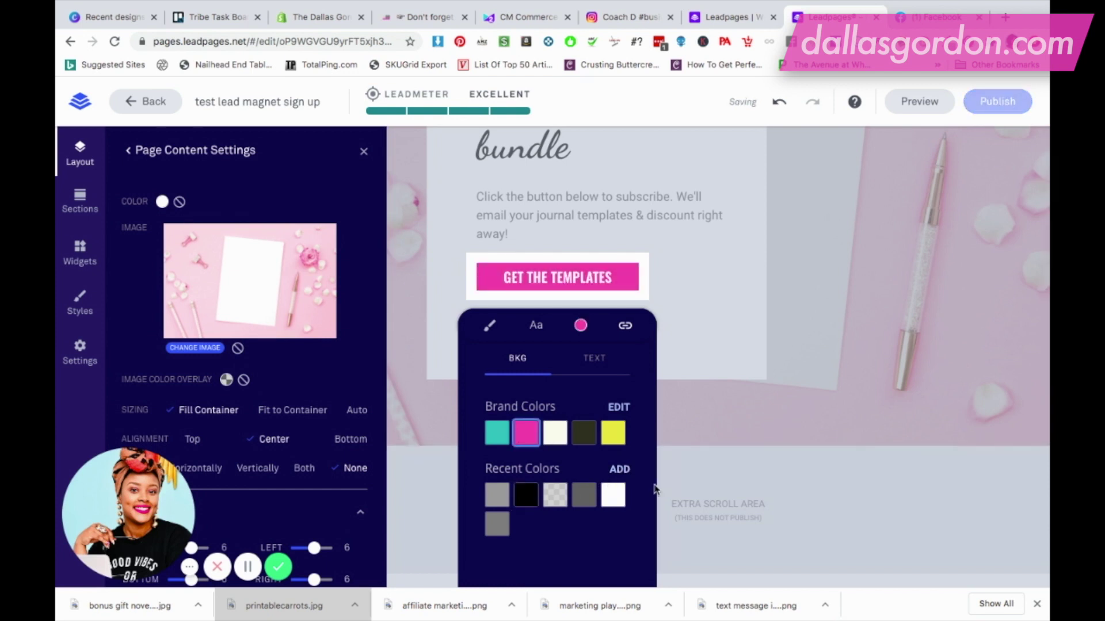
click(713, 396)
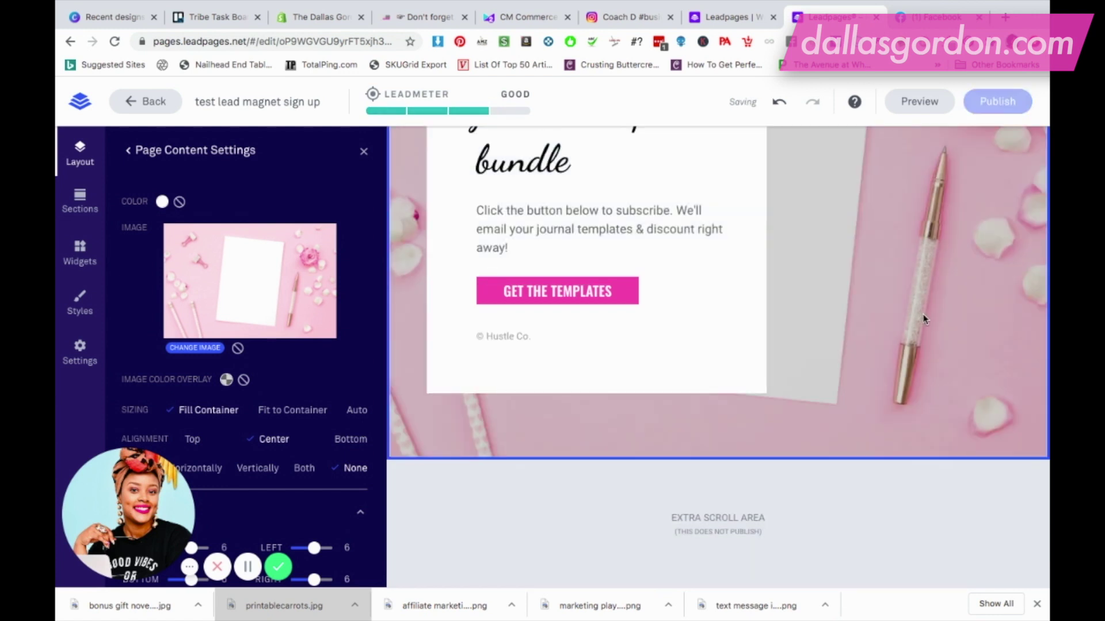
- Replace "Hustle Co." in the copyright line with "Dg Journals Co." and close the page content settings
scroll(633, 345, up, 2)
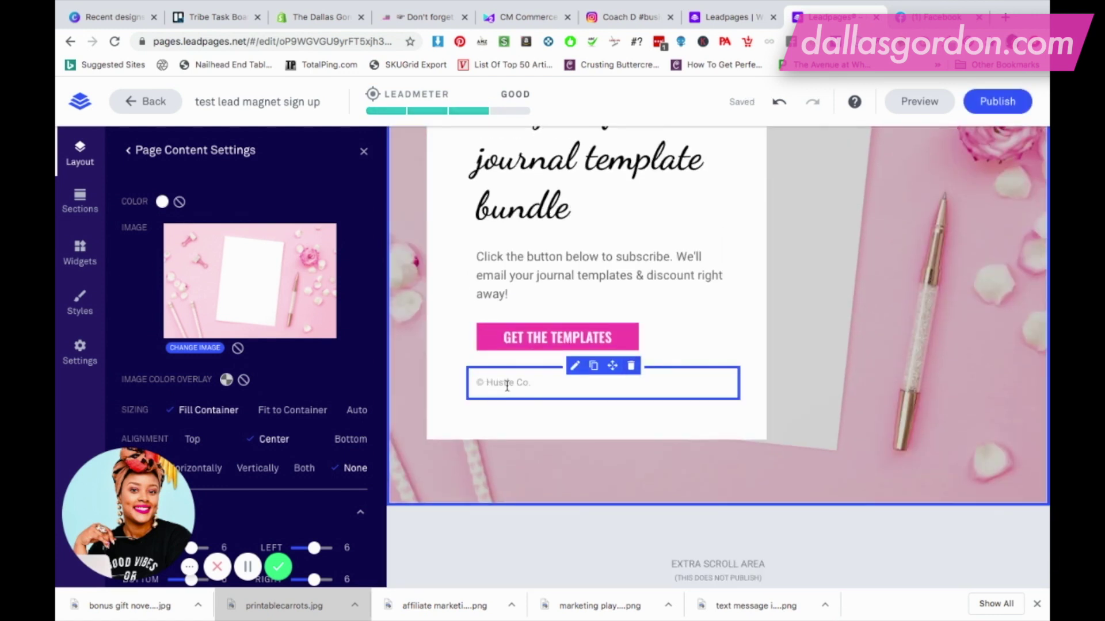
click(507, 383)
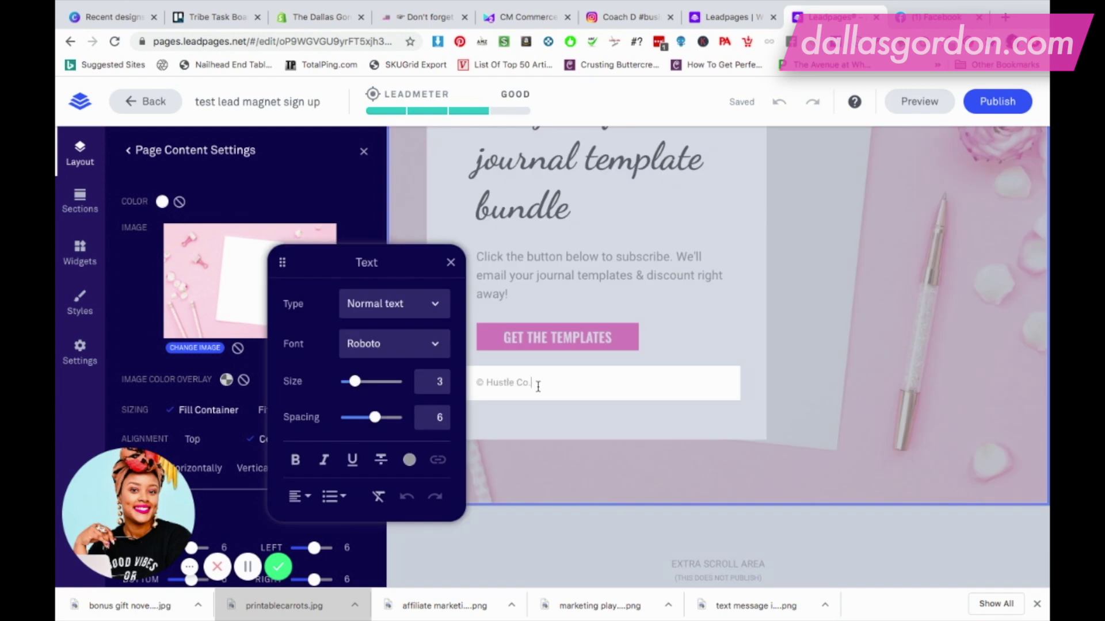
drag(538, 386, 490, 385)
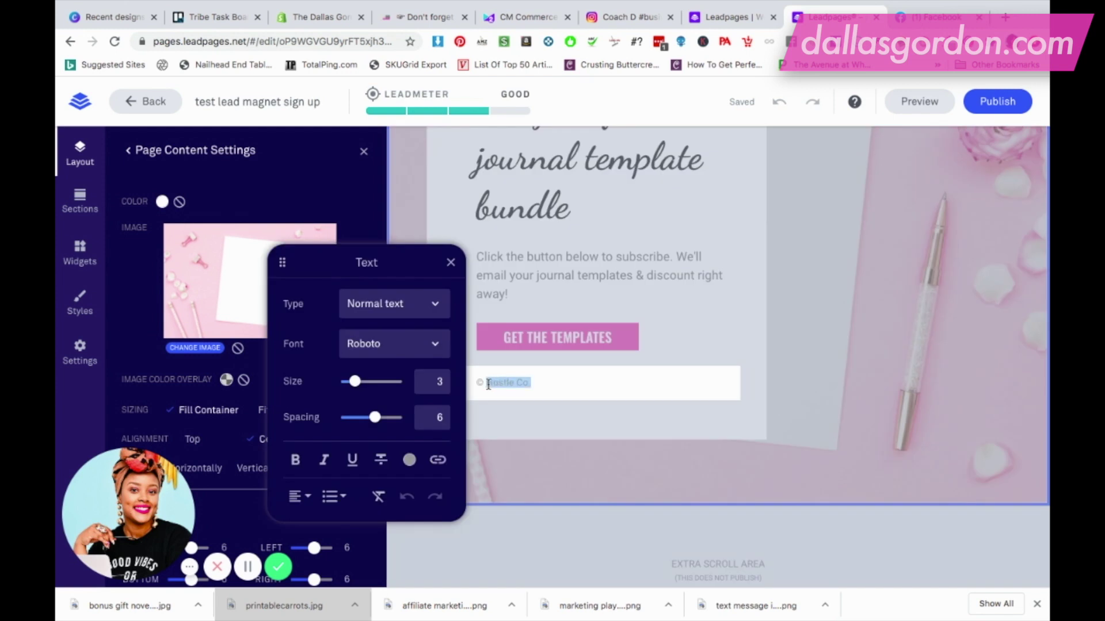
text(P)
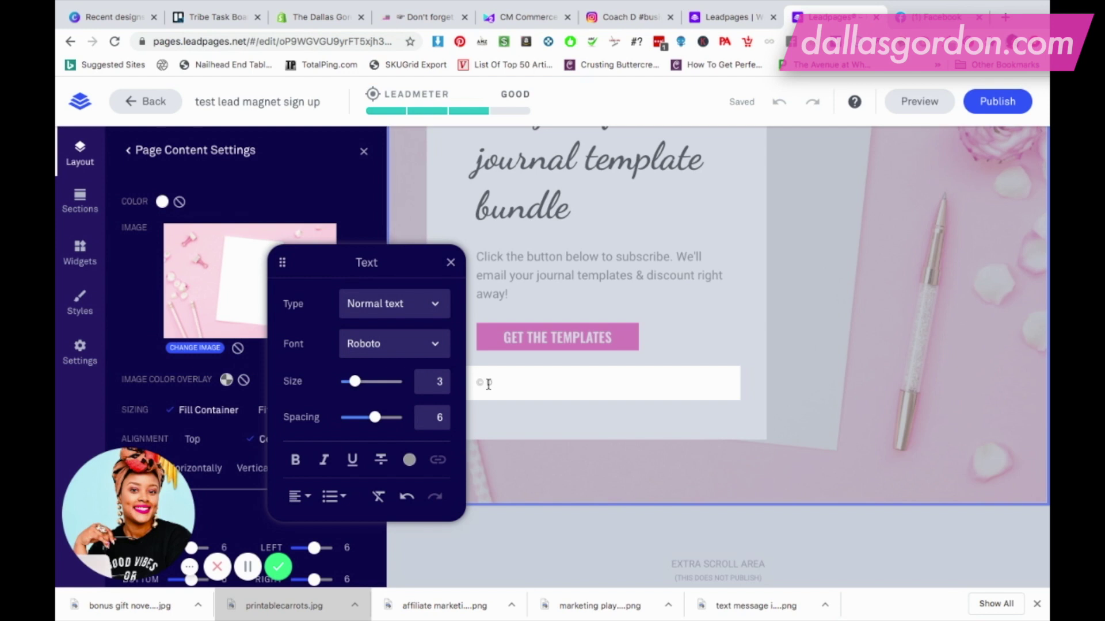
text(g Journals Co.)
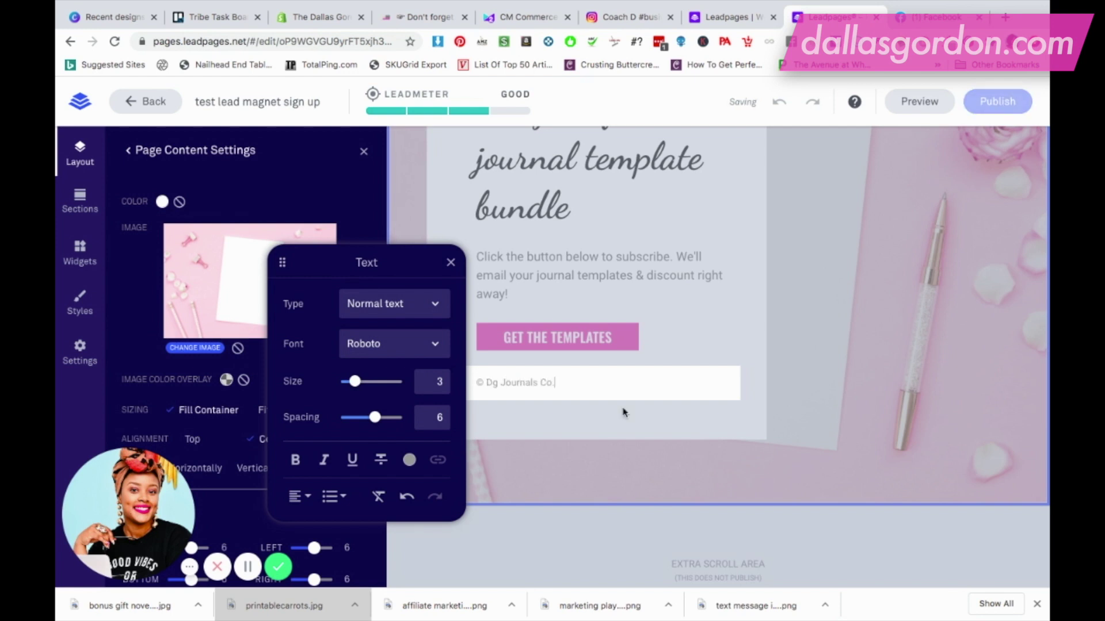
click(785, 413)
scroll(786, 413, up, 3)
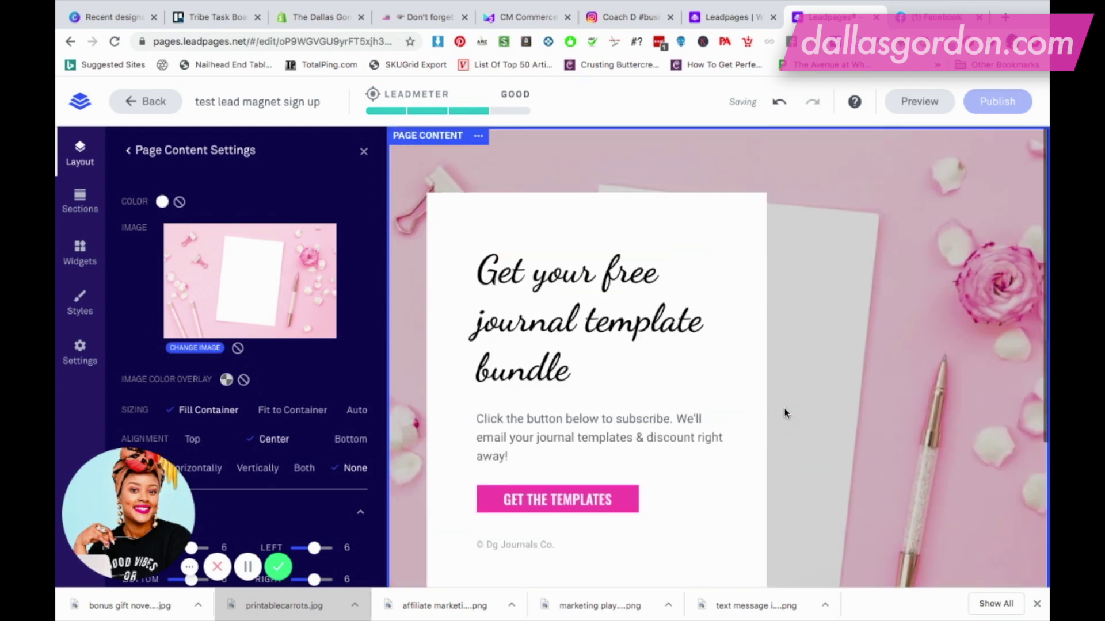
click(364, 153)
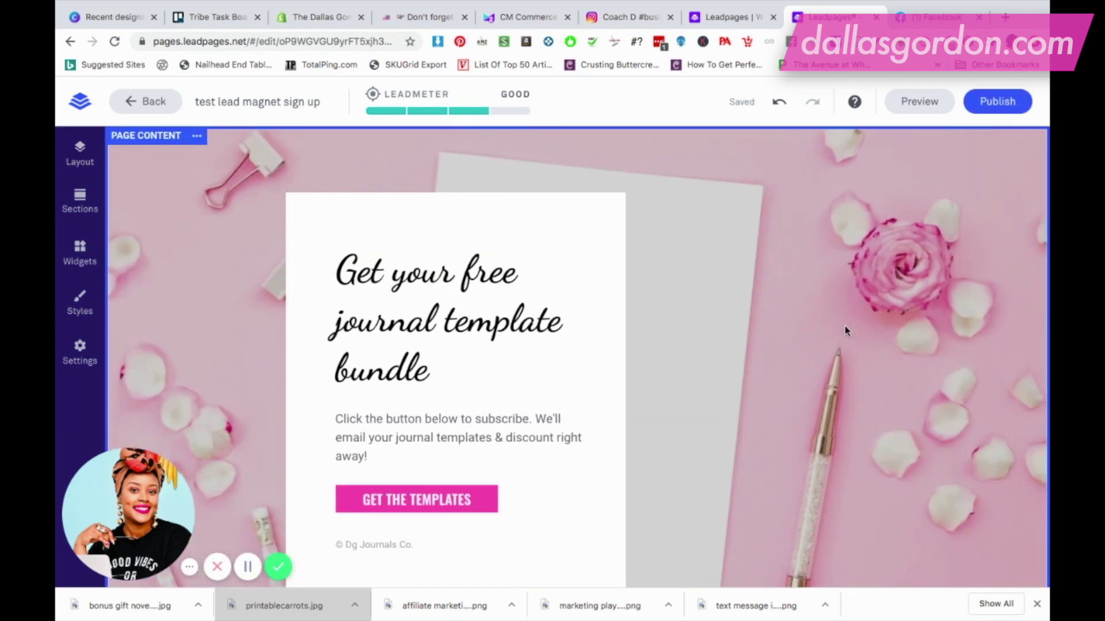
- Review the whole landing page in the editor and in desktop preview, and return to editing
scroll(845, 328, down, 3)
scroll(846, 331, up, 3)
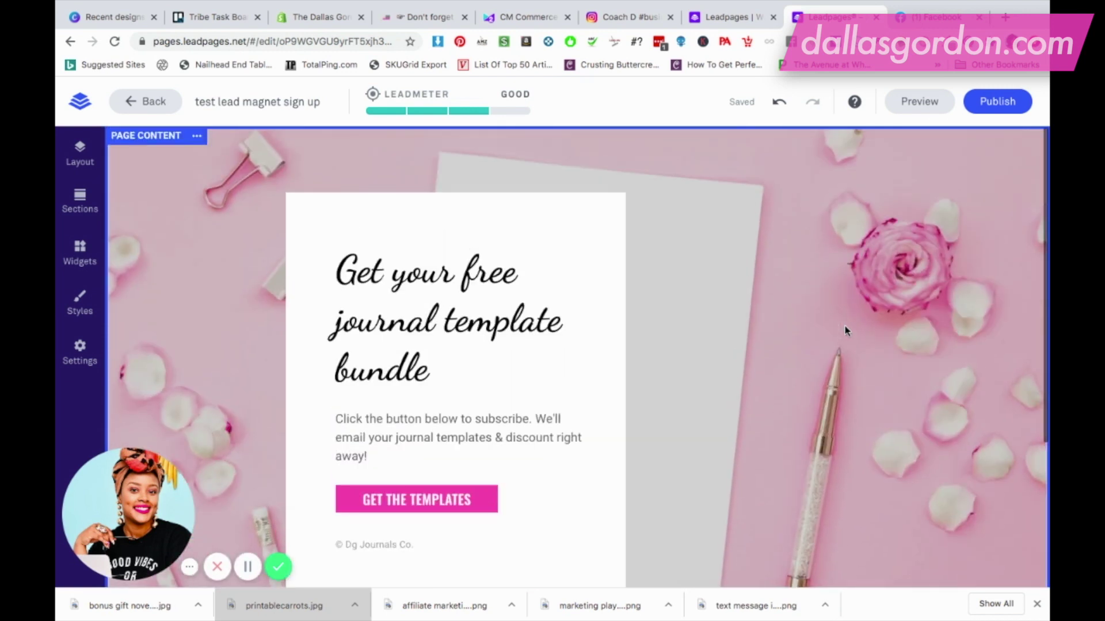
scroll(844, 325, up, 1)
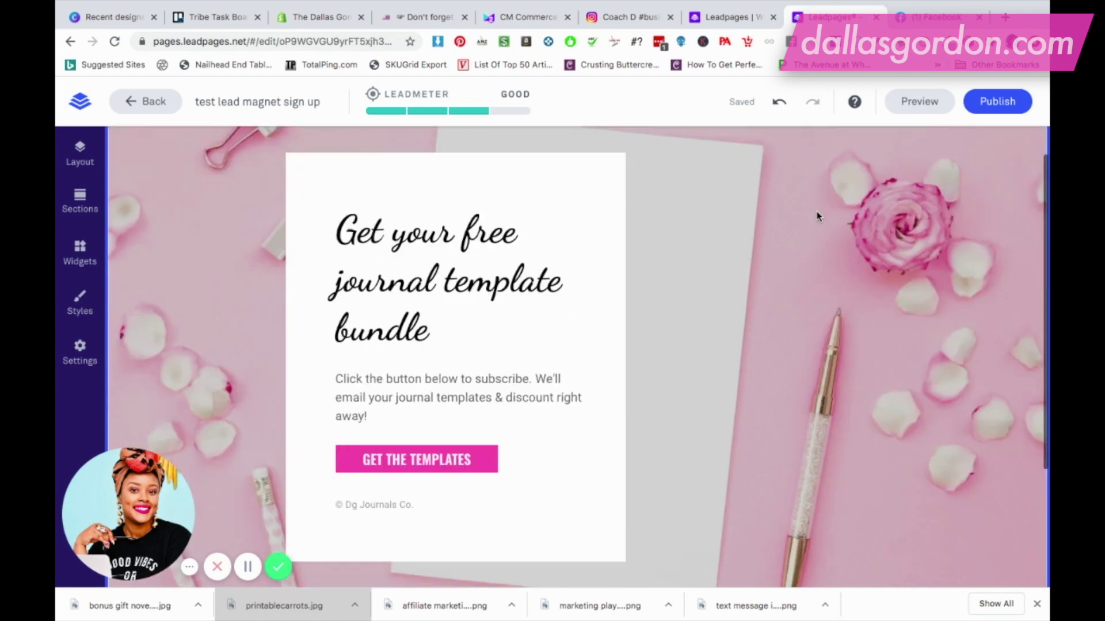
scroll(818, 217, down, 5)
scroll(818, 217, up, 5)
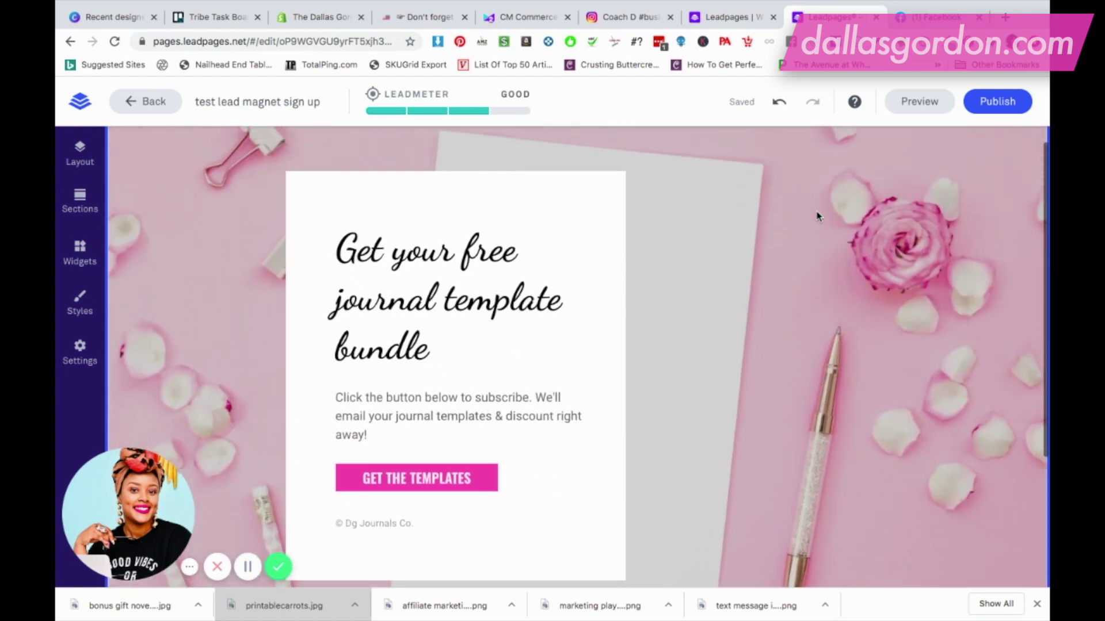
scroll(818, 217, up, 1)
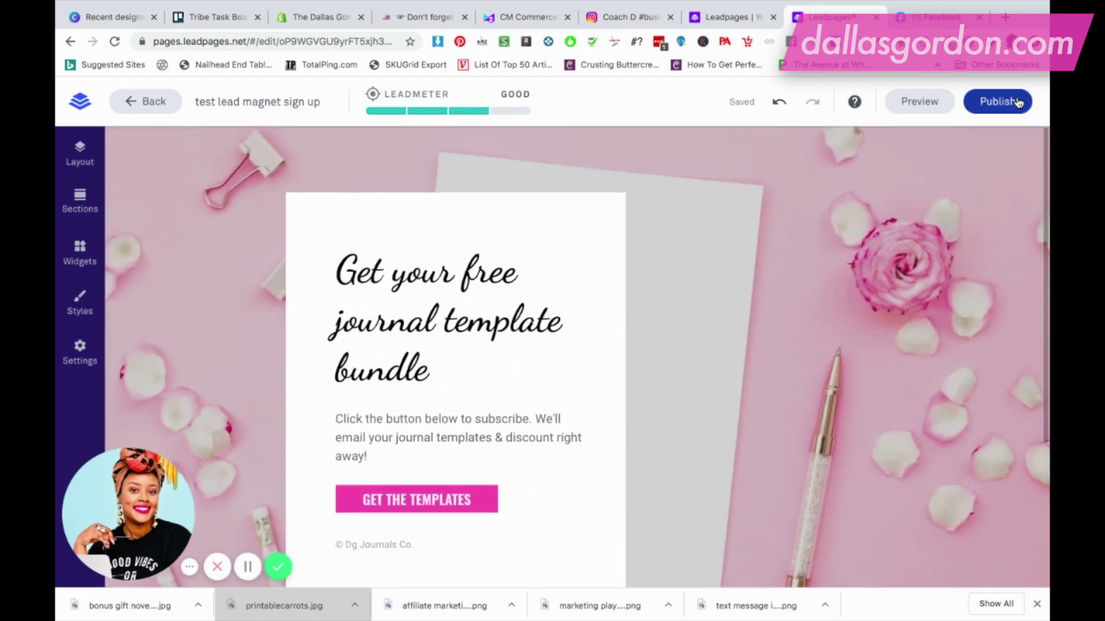
click(912, 101)
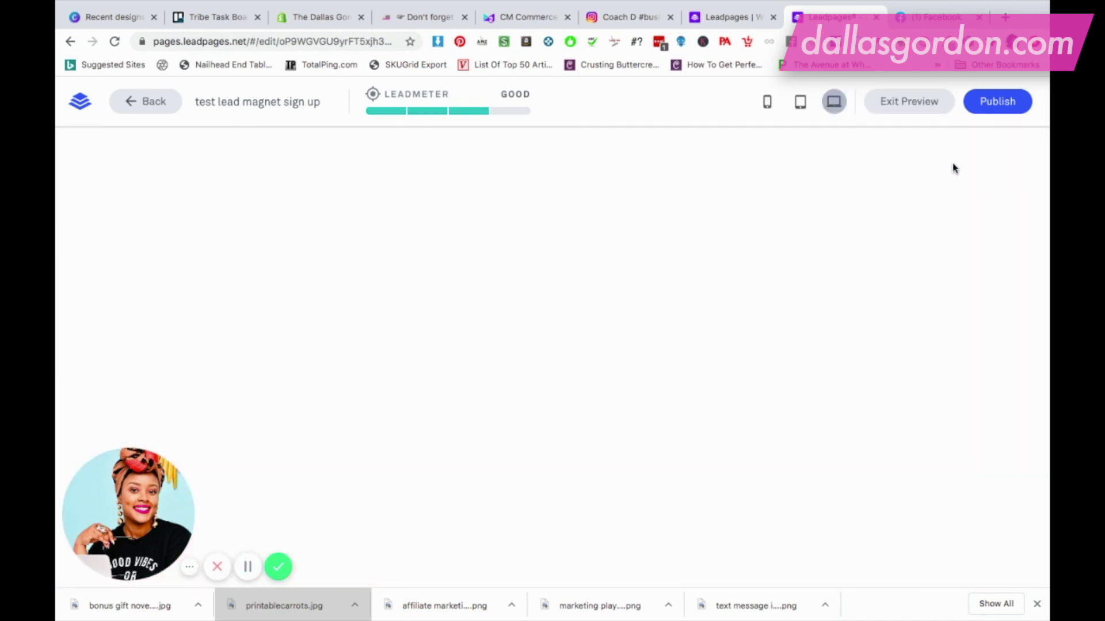
scroll(946, 233, down, 2)
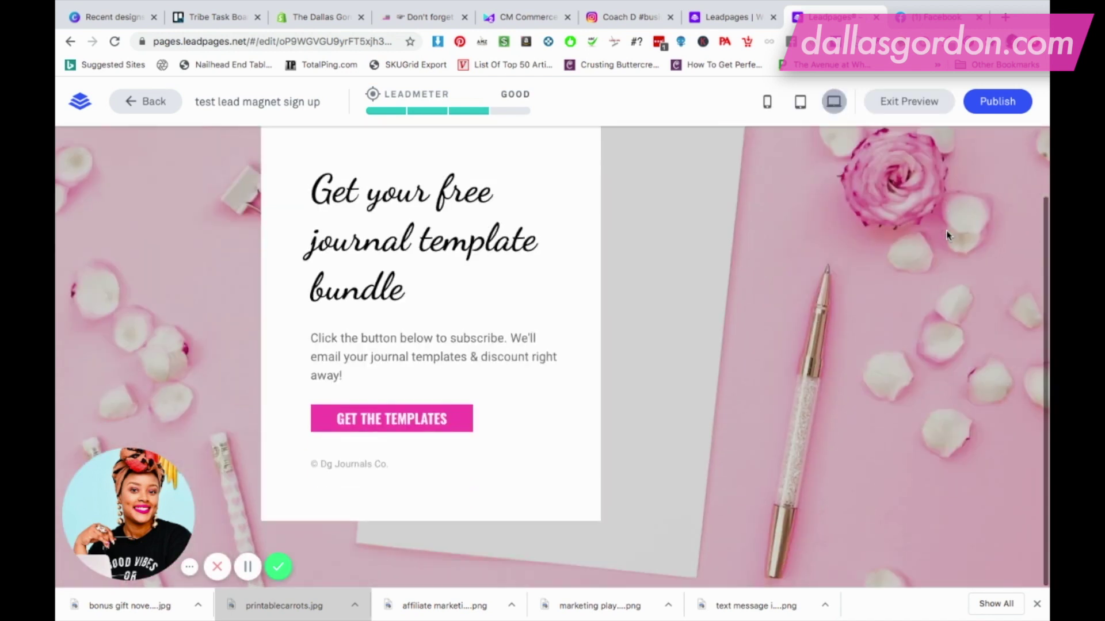
scroll(946, 233, up, 2)
scroll(947, 233, down, 2)
scroll(947, 233, up, 2)
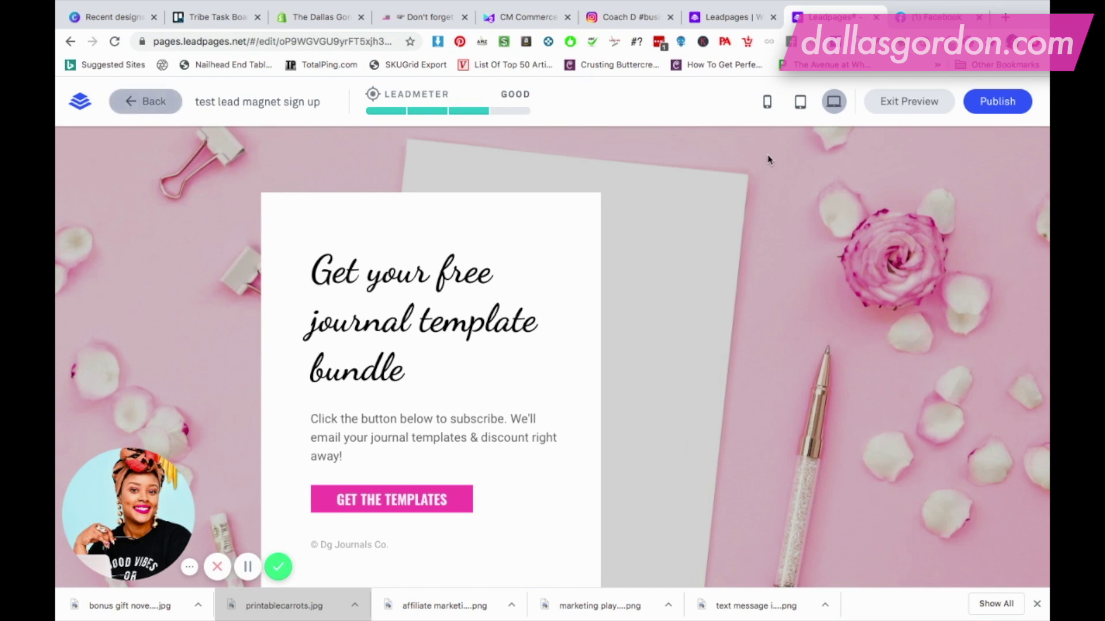
click(909, 109)
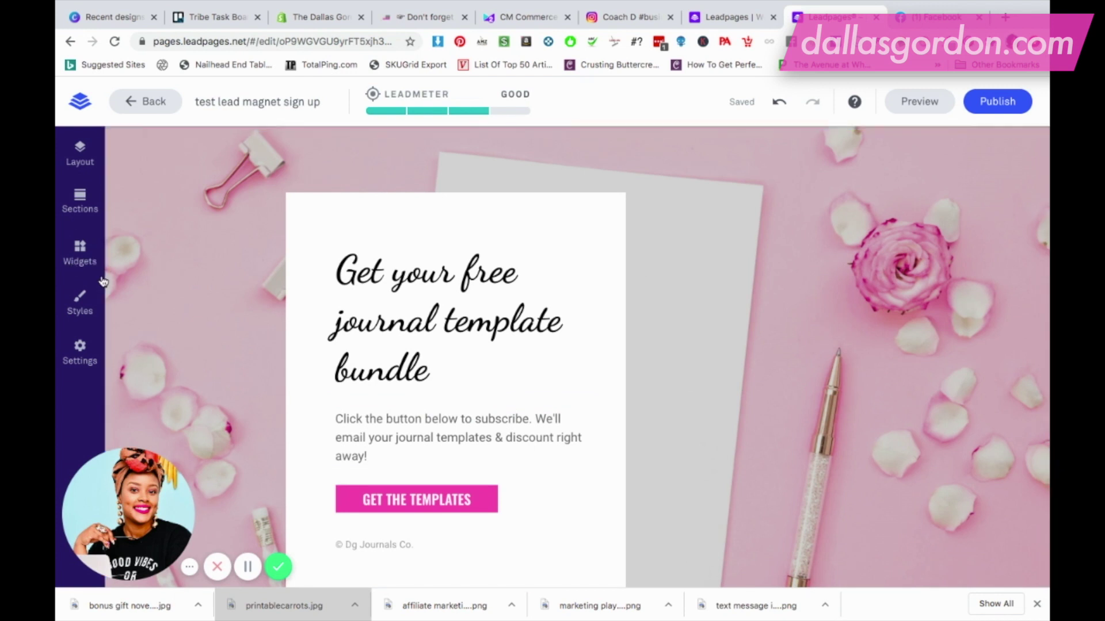
- Add an Image widget between the description and the GET THE TEMPLATES button
click(84, 261)
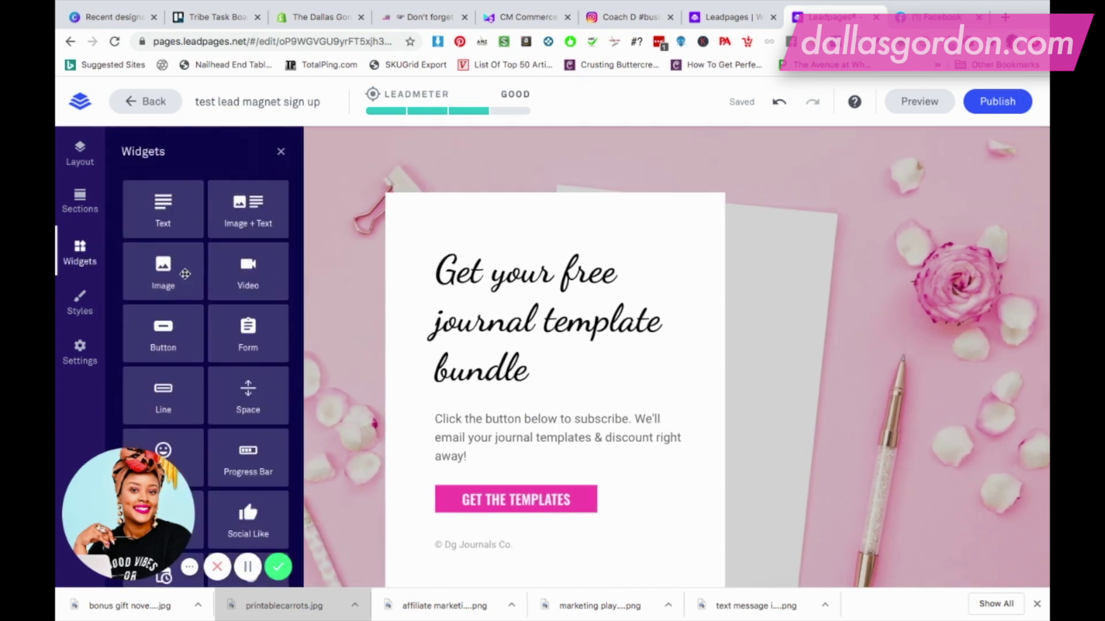
drag(360, 397, 521, 443)
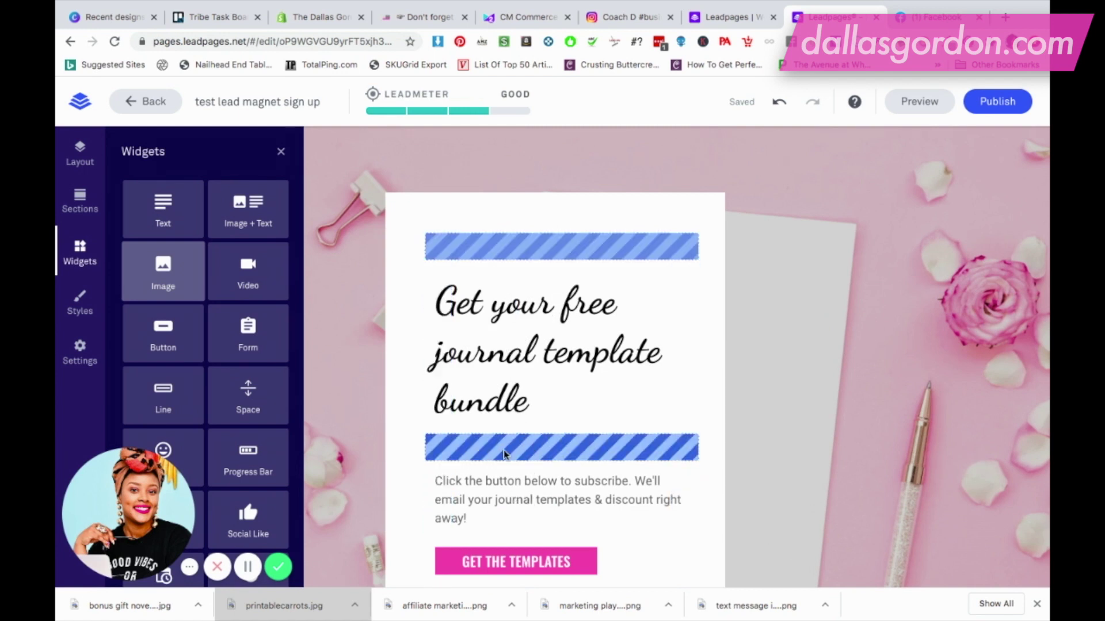
drag(516, 460, 515, 463)
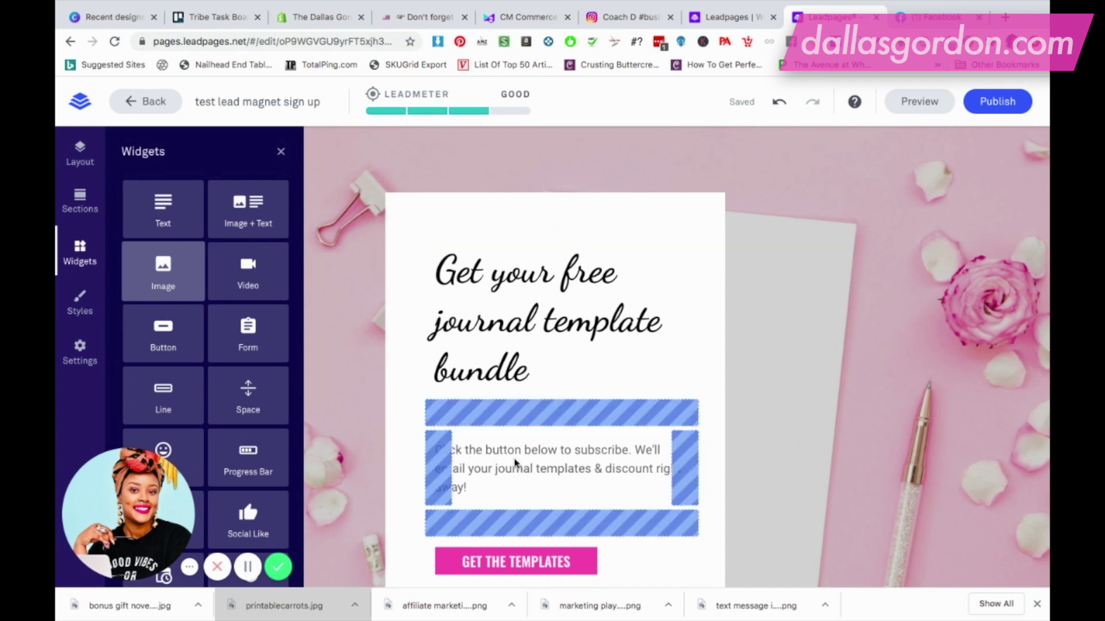
drag(502, 515, 505, 518)
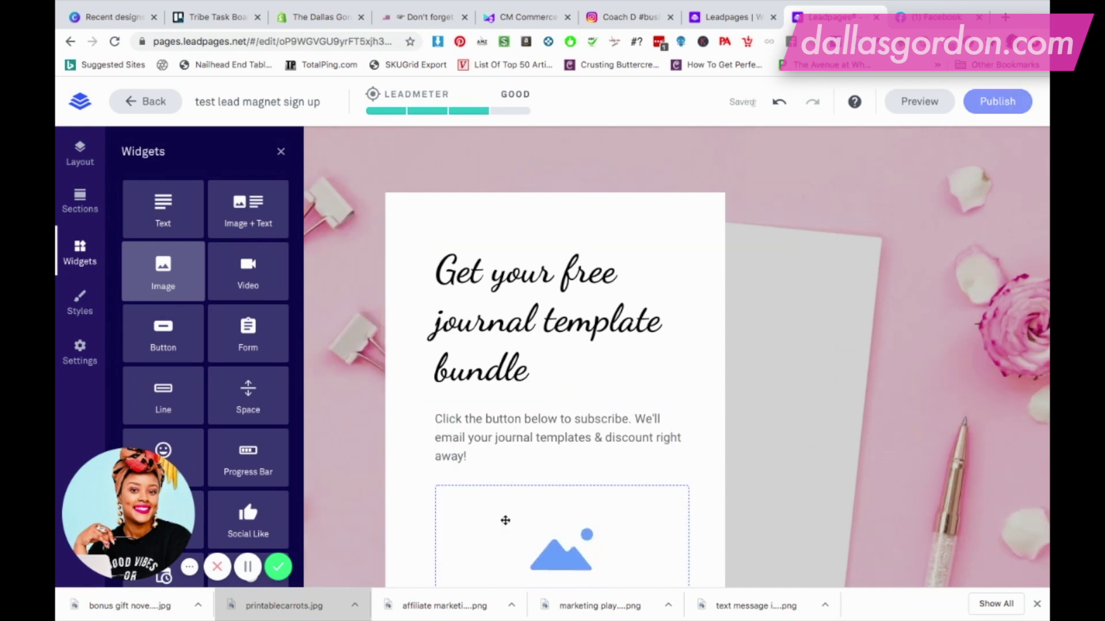
- Move the image placeholder up so it sits between the heading and the description
scroll(668, 429, down, 3)
click(668, 429)
scroll(507, 411, up, 1)
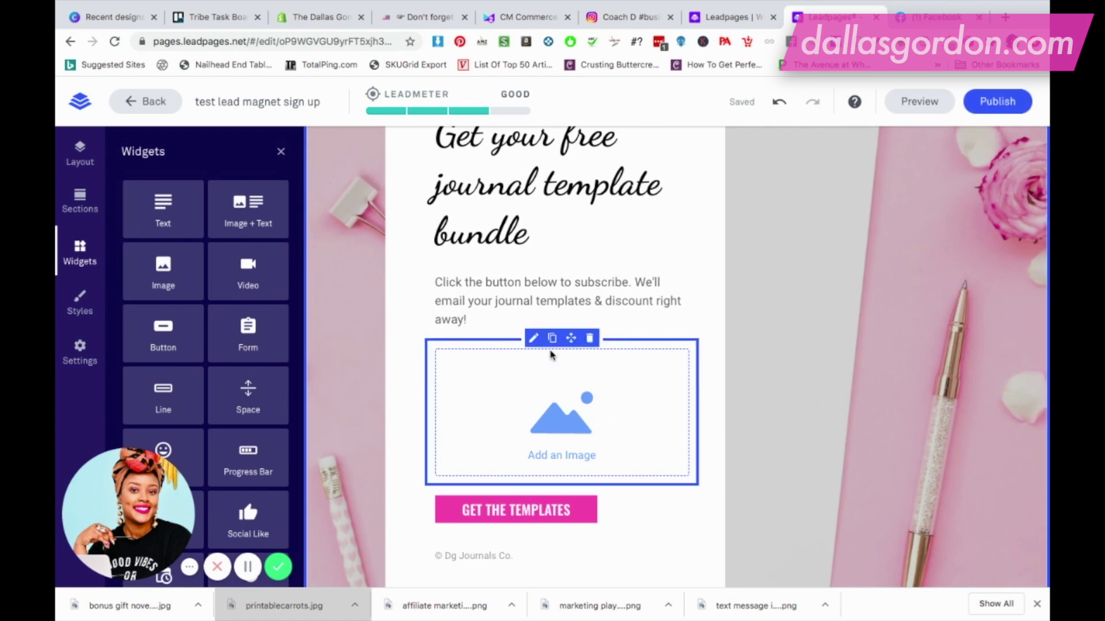
drag(570, 338, 567, 283)
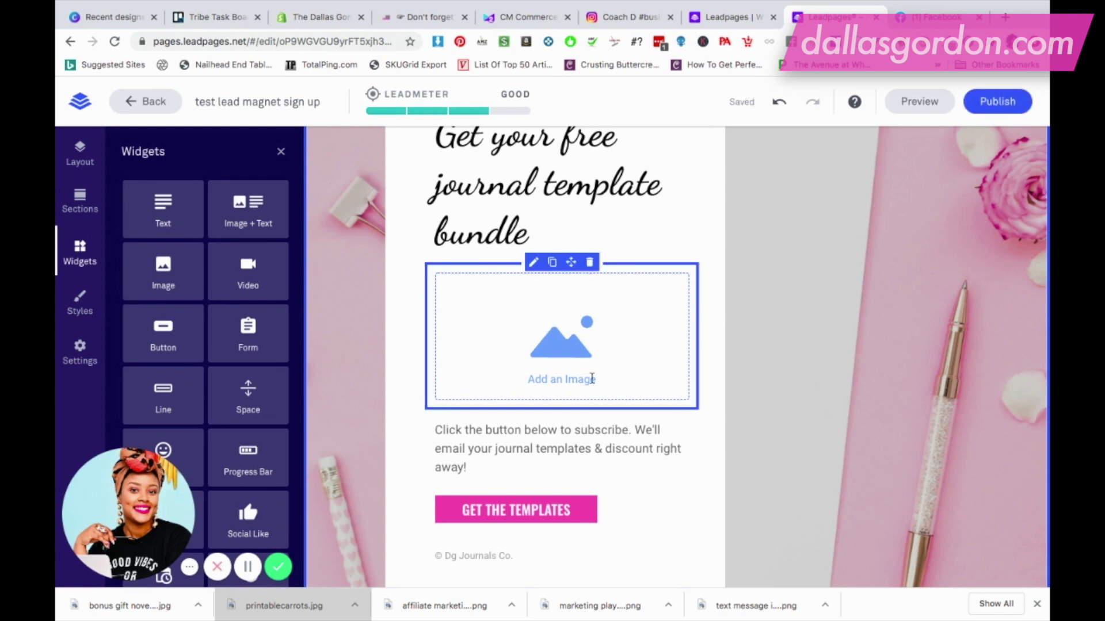
scroll(791, 382, down, 4)
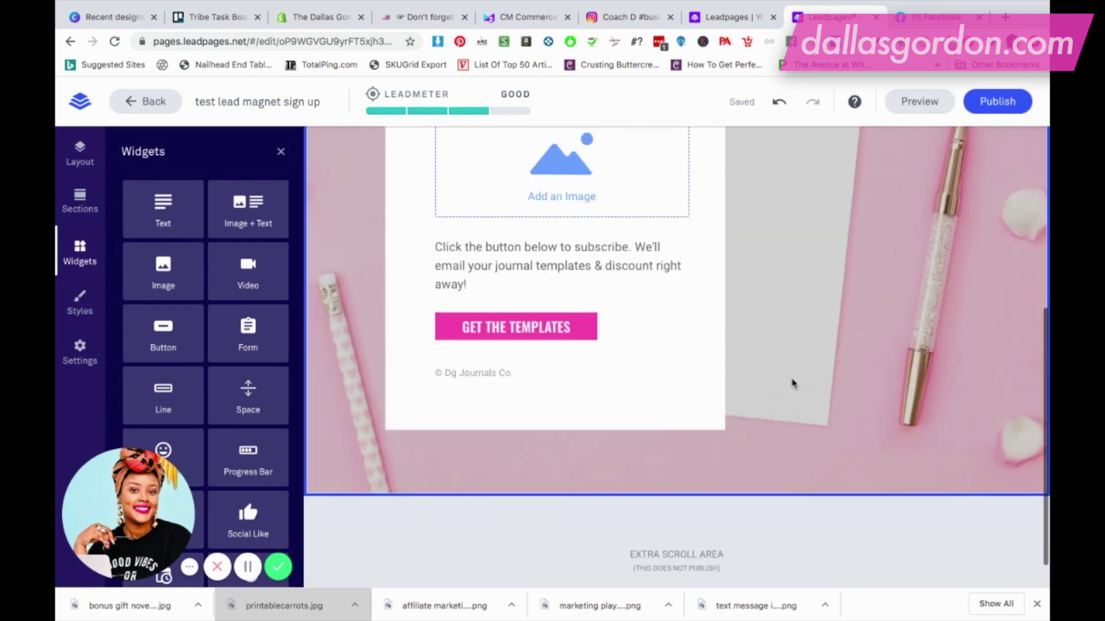
scroll(791, 382, up, 6)
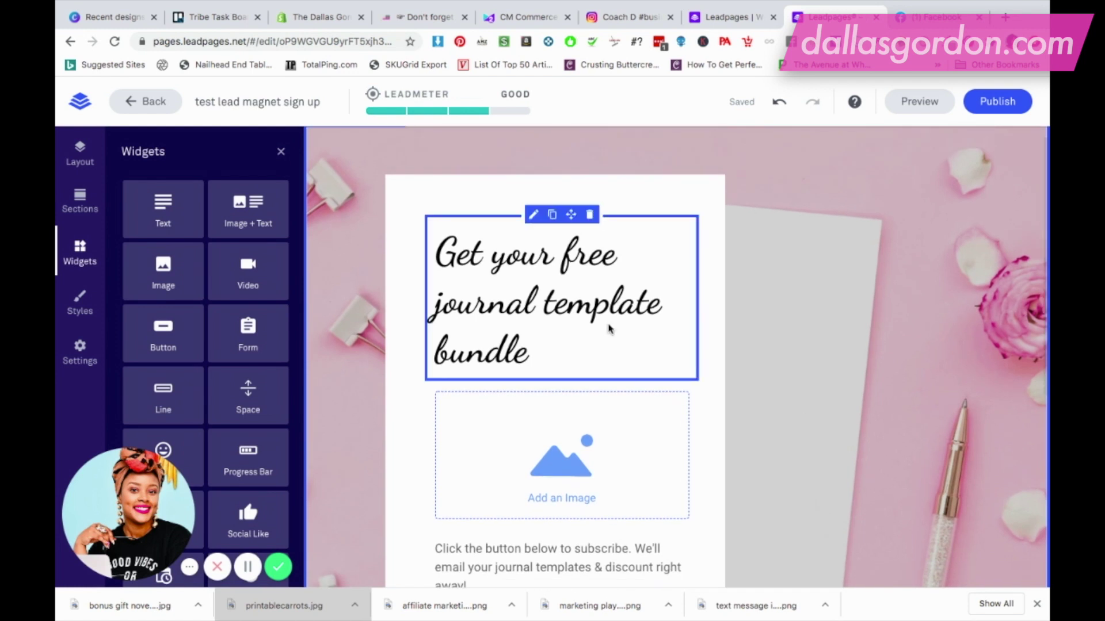
scroll(610, 328, up, 1)
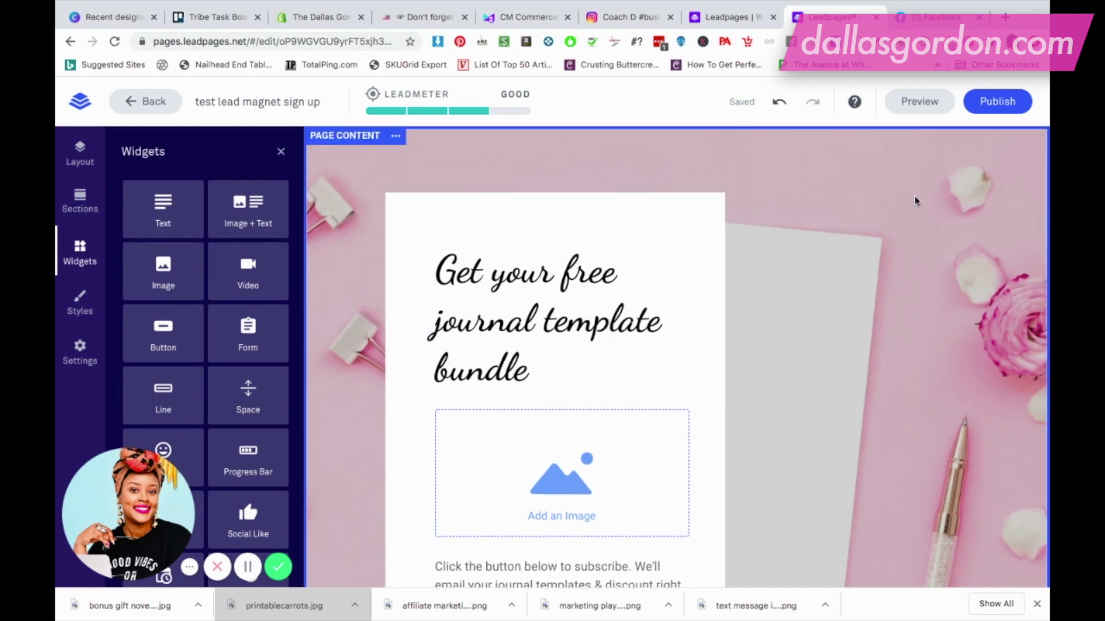
click(281, 151)
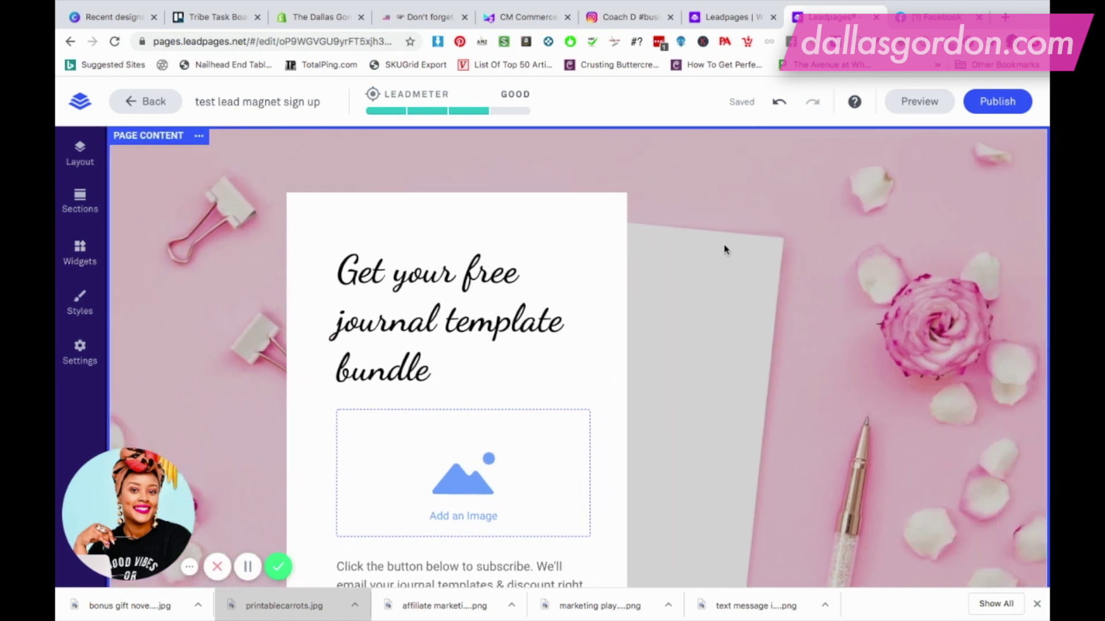
- Open the GET THE TEMPLATES button's pop-up for editing
scroll(724, 249, down, 5)
click(486, 406)
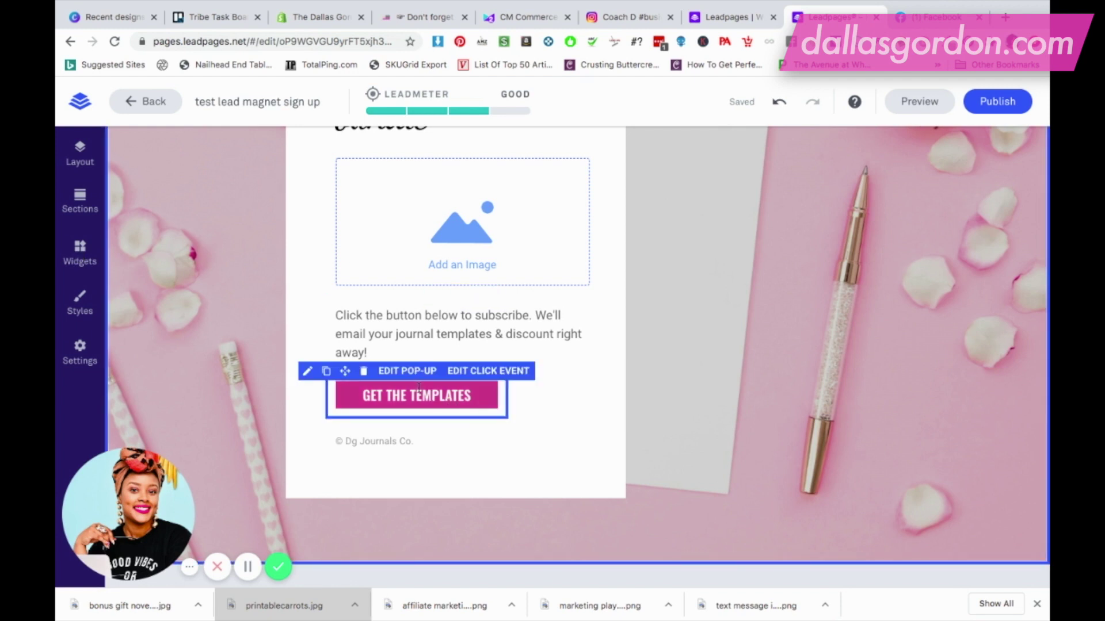
click(408, 371)
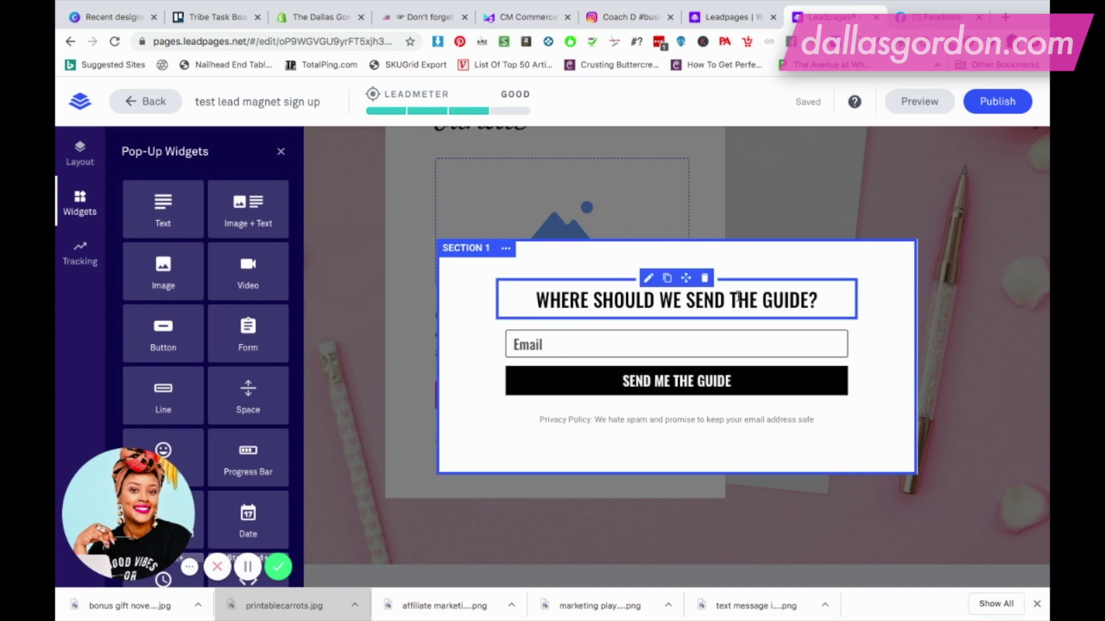
- Replace the pop-up's heading text with "Where should we send the templates?"
click(666, 307)
text(Where)
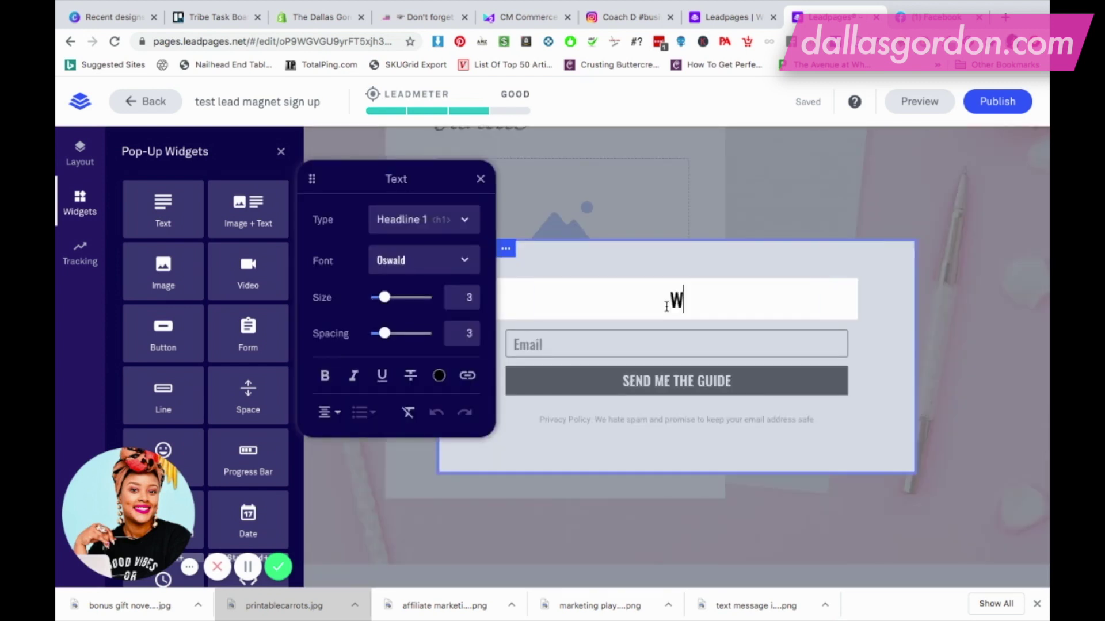
key(BackSpace)
key(BackSpace)
key(BackSpace)
key(BackSpace)
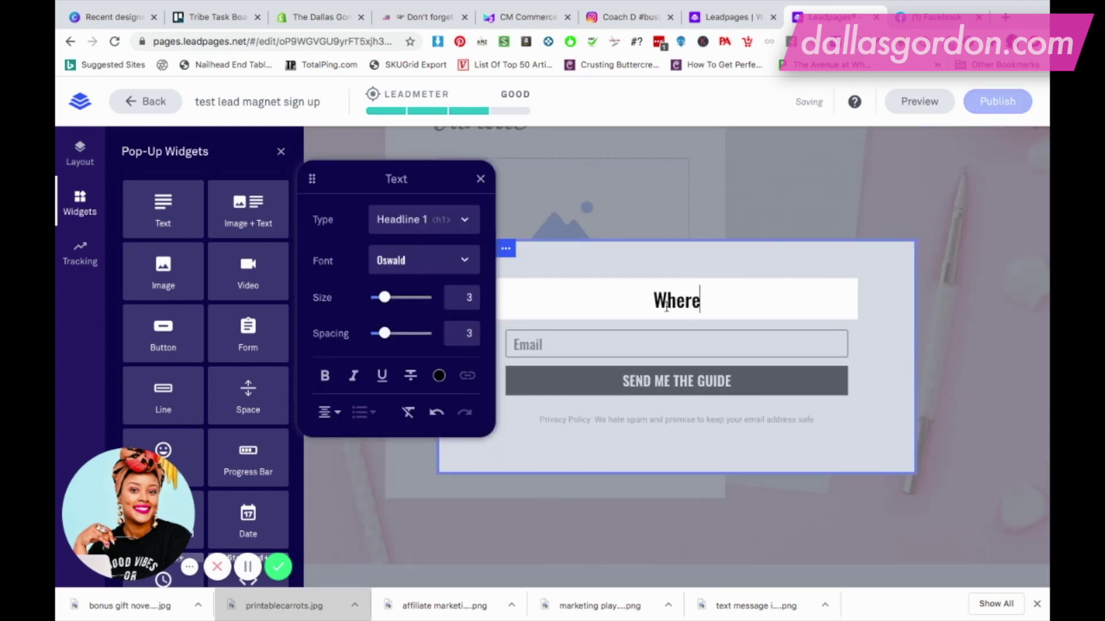
text(ere should we )
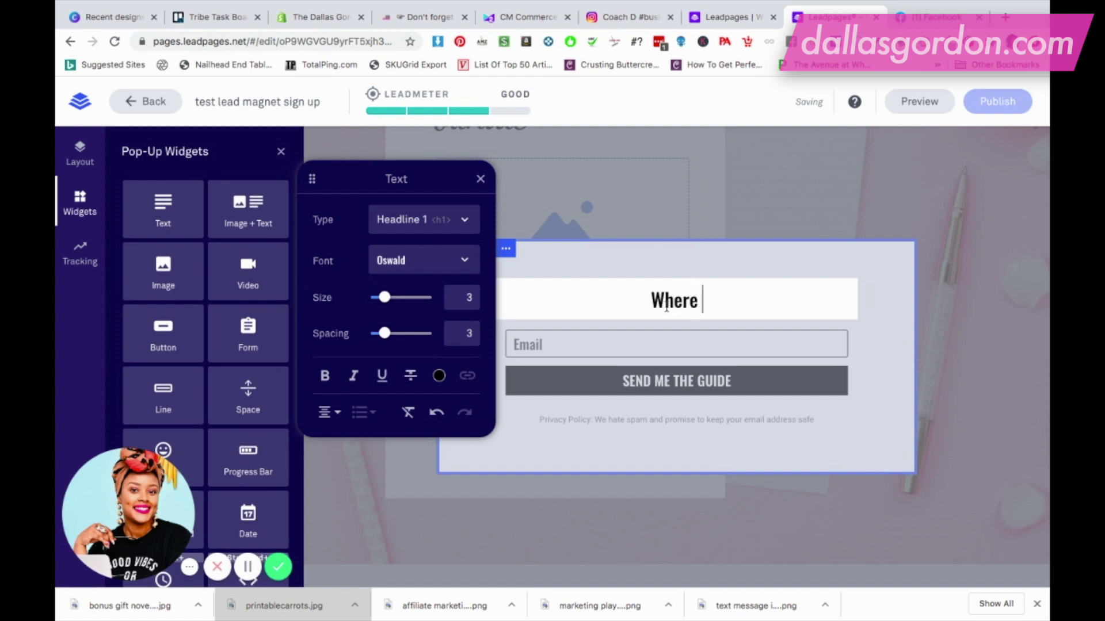
text(send the templaets)
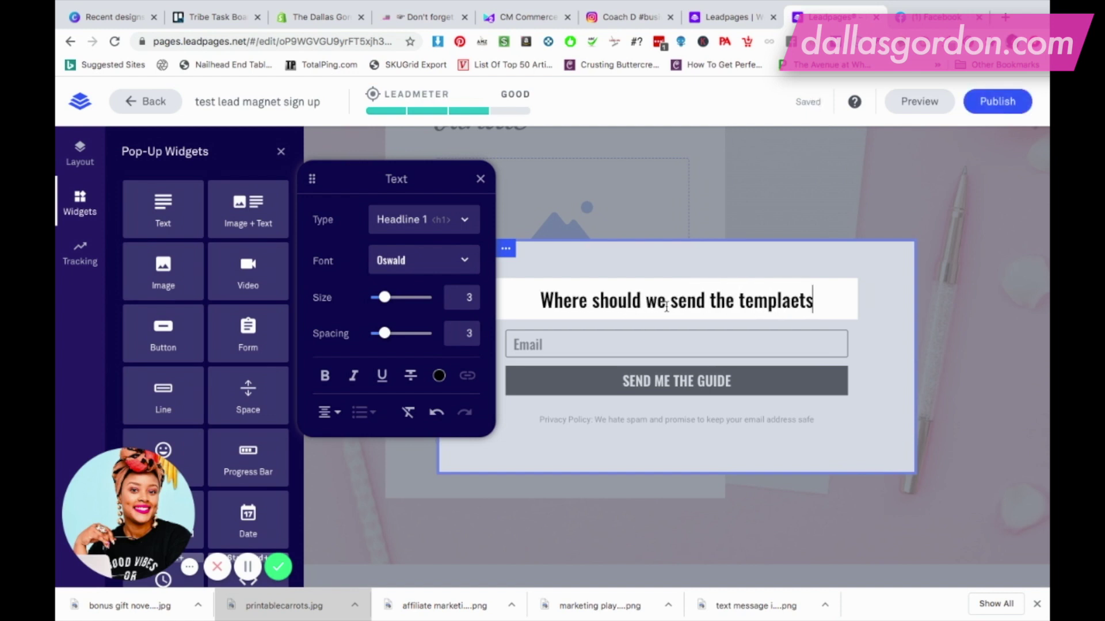
key(BackSpace)
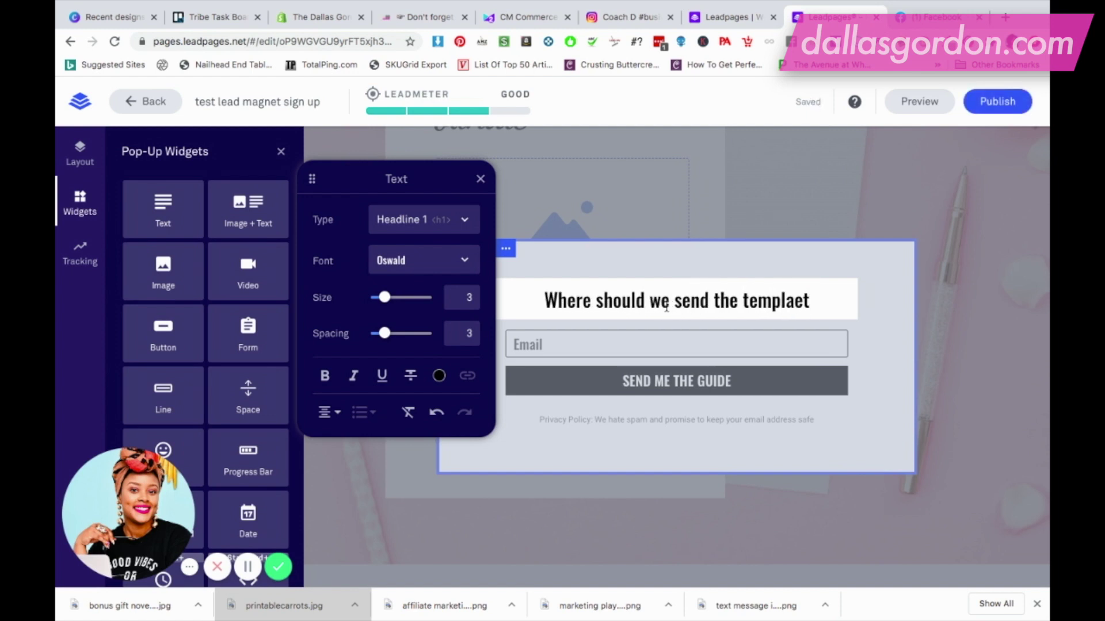
key(BackSpace)
key(BackSpace)
text(tes?)
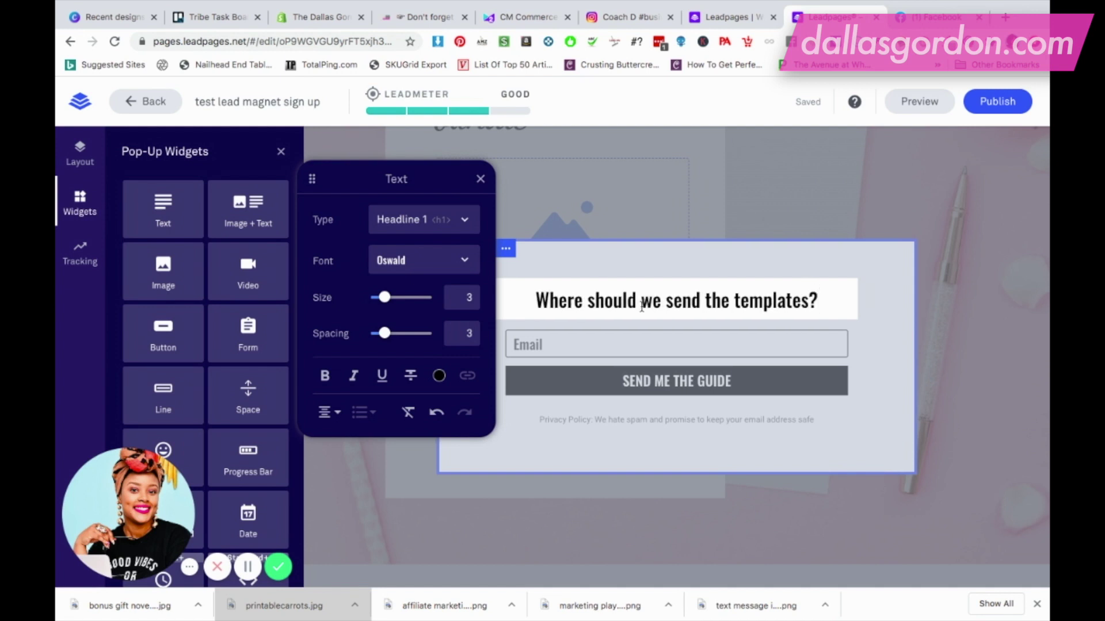
click(865, 327)
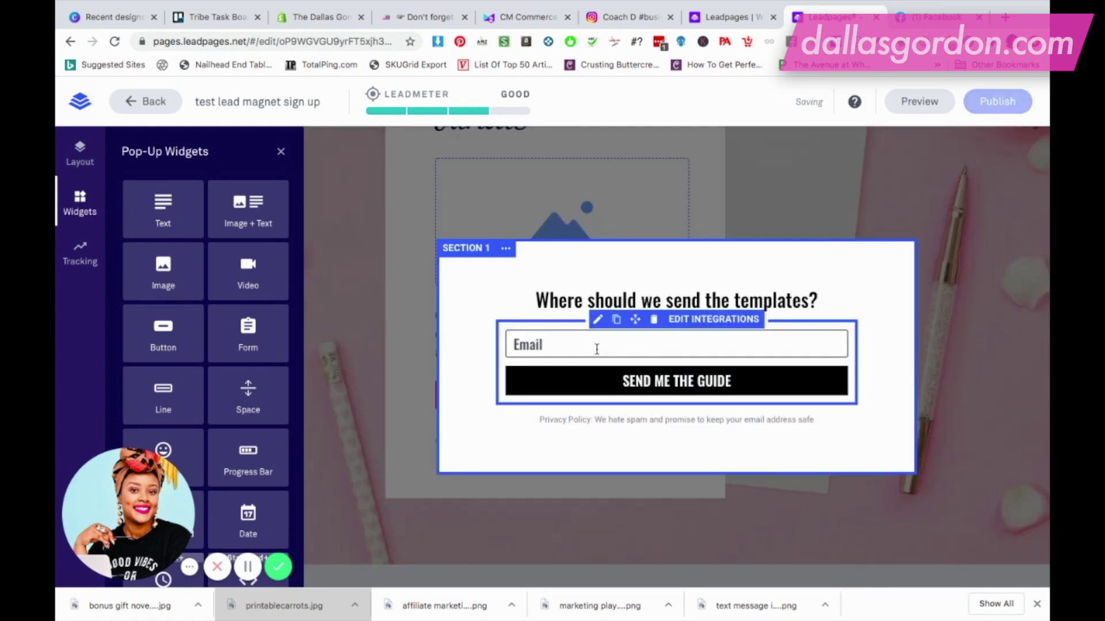
- Change the font of the pop-up's heading to Dancing Script
click(762, 293)
click(454, 269)
scroll(435, 378, up, 2)
scroll(434, 378, up, 5)
scroll(434, 374, up, 5)
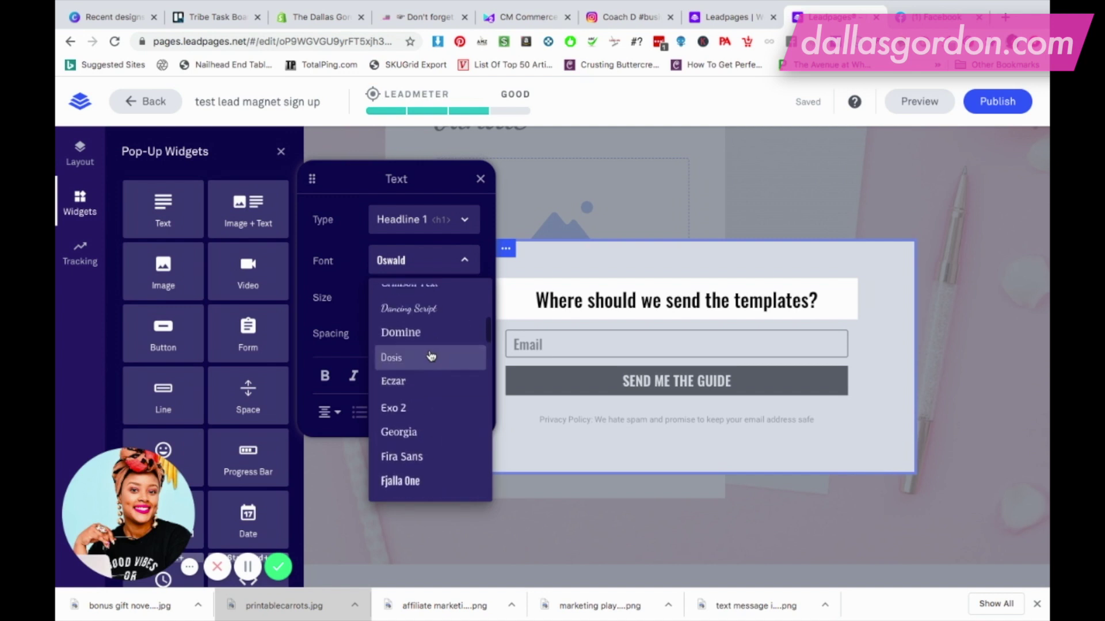
click(429, 309)
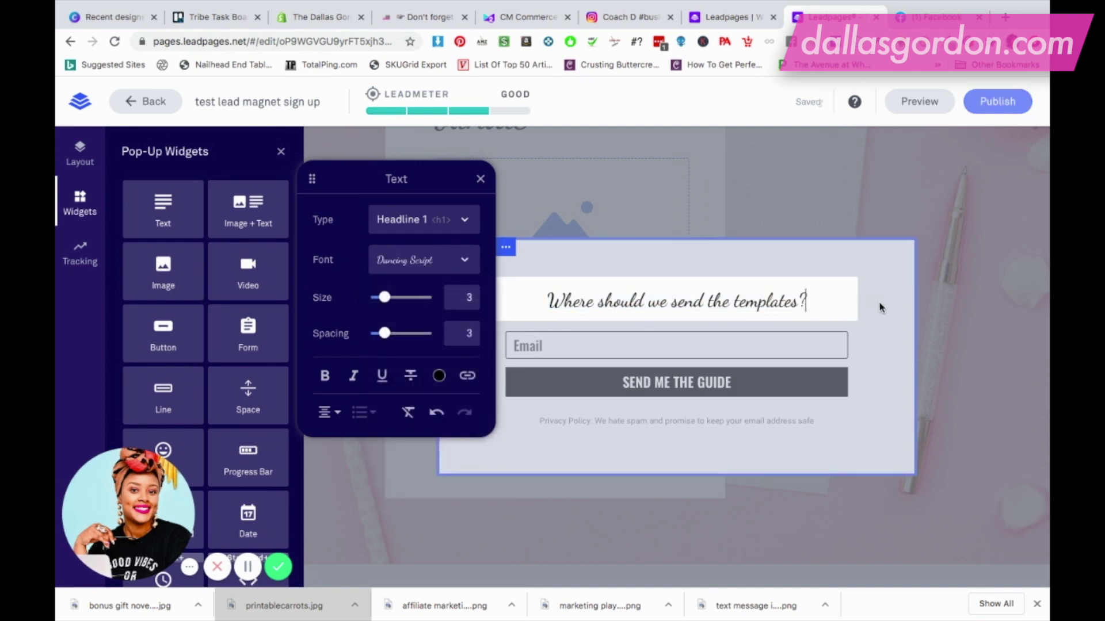
click(879, 307)
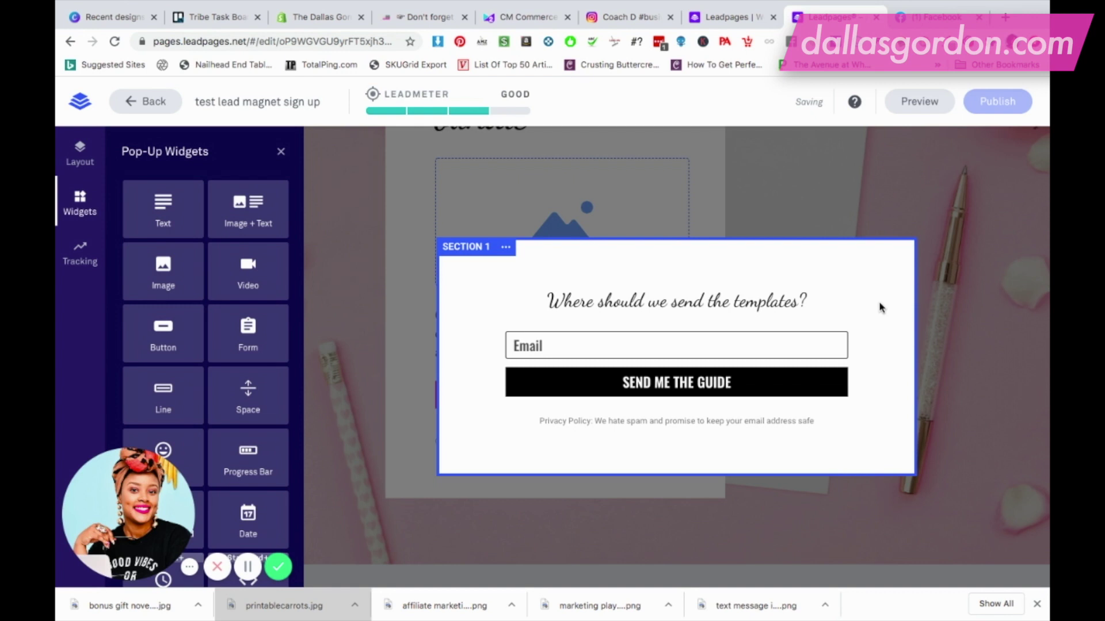
- Open the pop-up's email sign-up form for editing
click(549, 347)
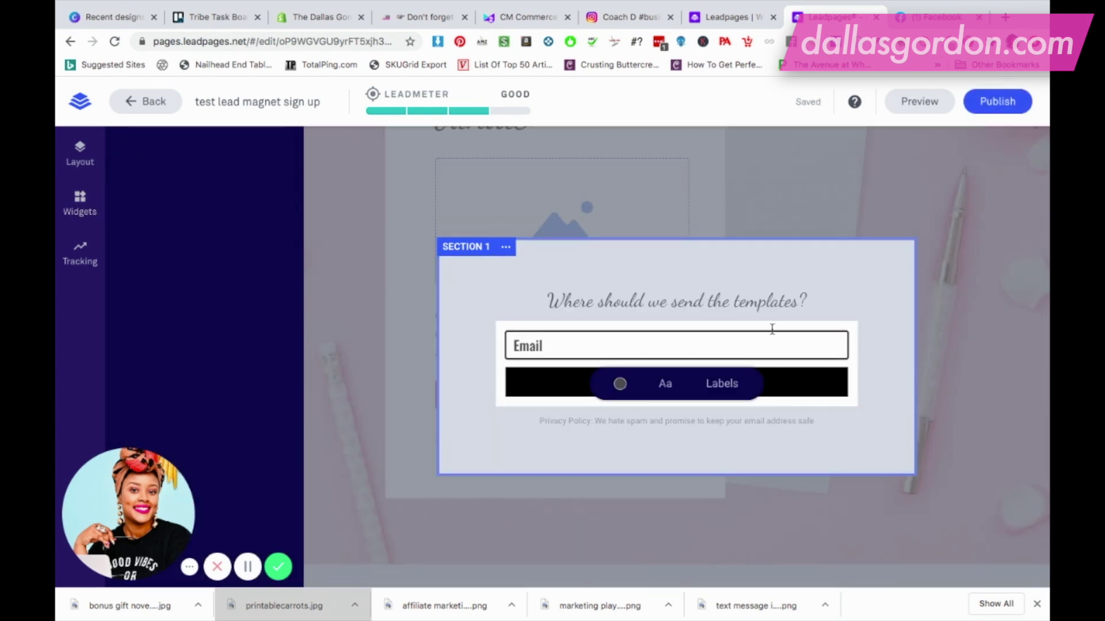
click(875, 321)
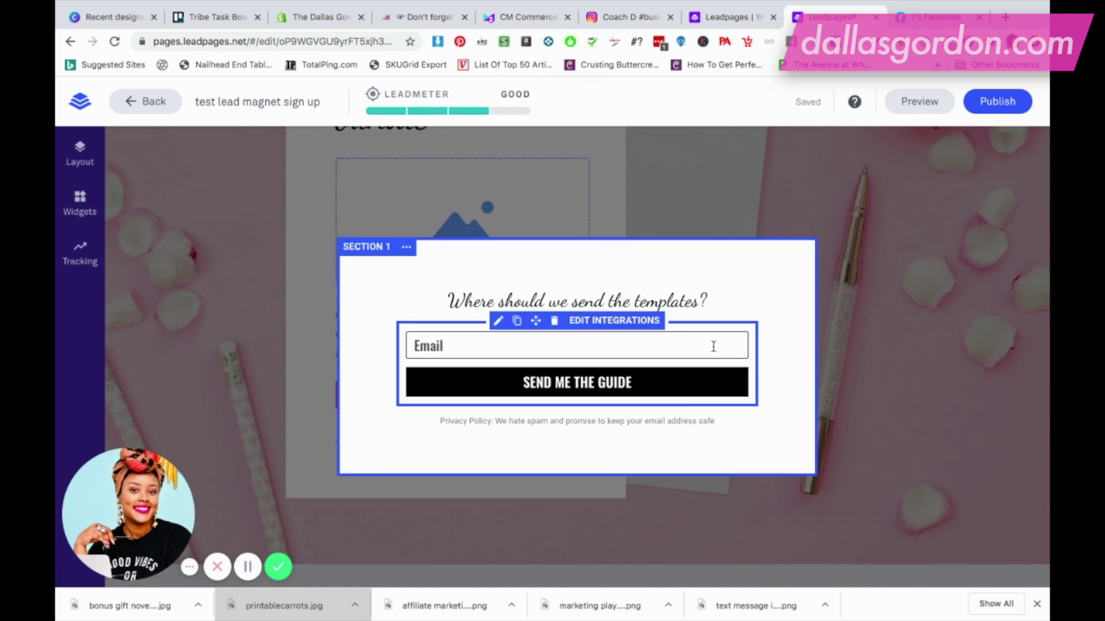
click(672, 345)
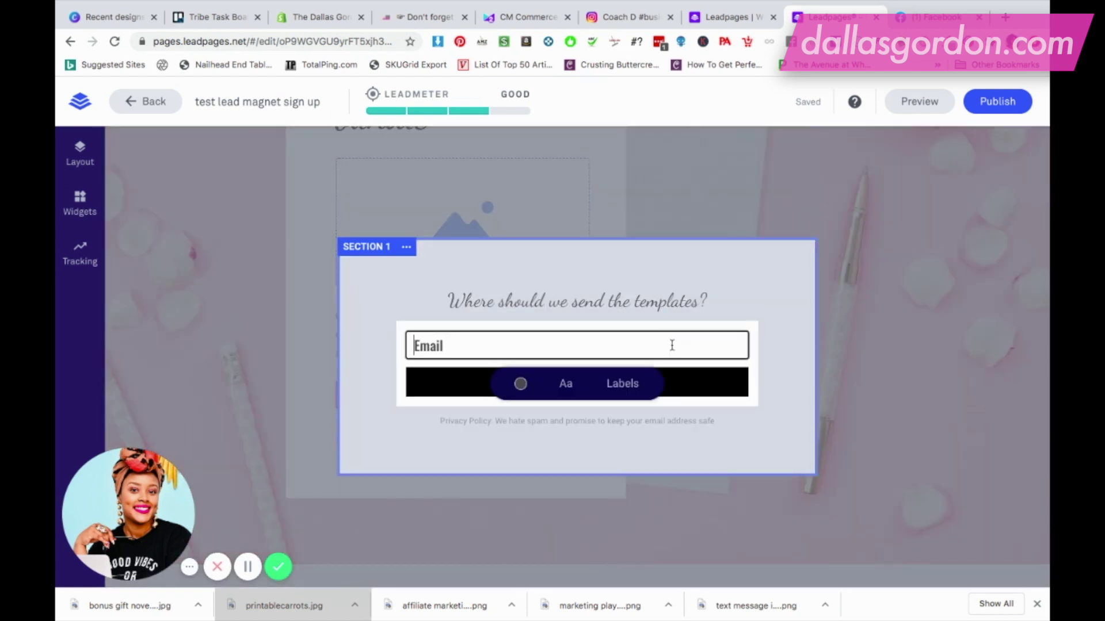
click(580, 344)
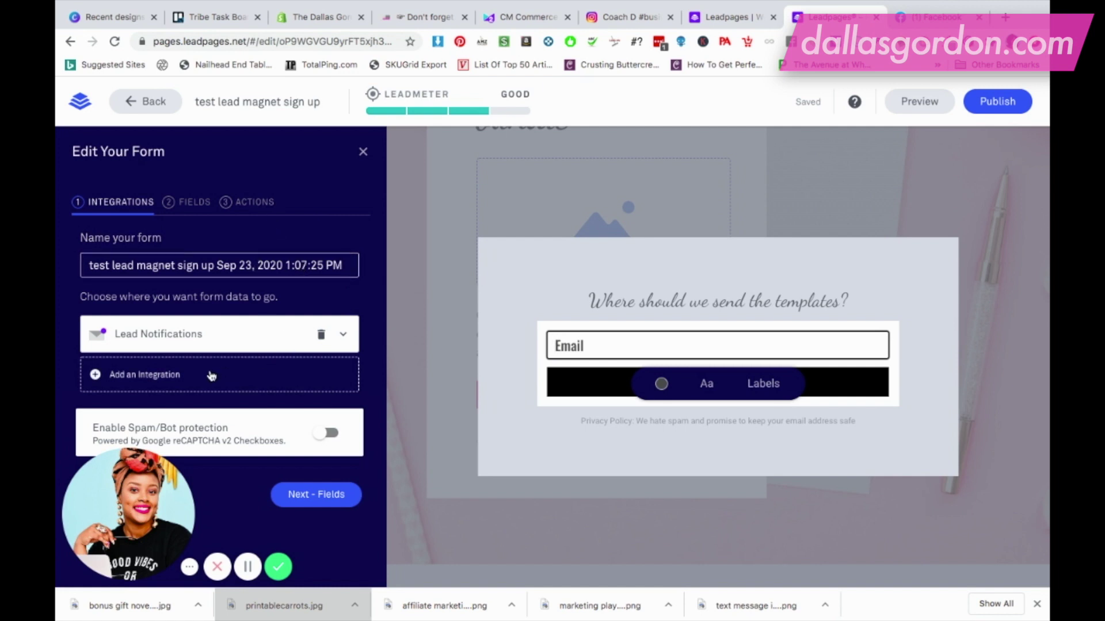
- Review the form's available integrations and the ConvertKit account's reconnection page, leaving it without reconnecting
click(143, 380)
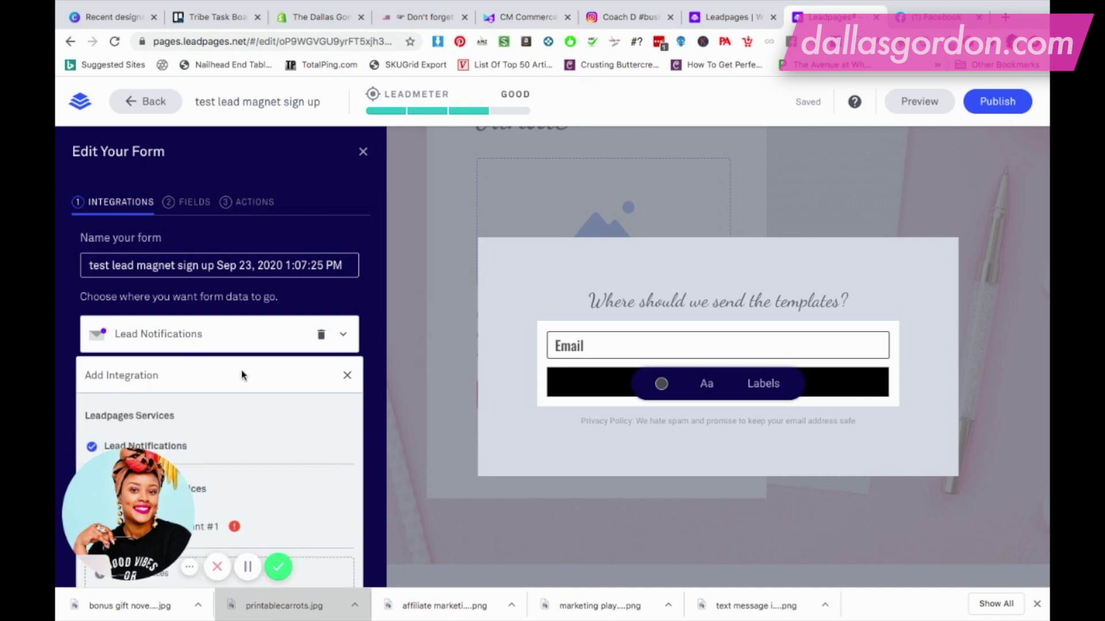
scroll(248, 380, down, 4)
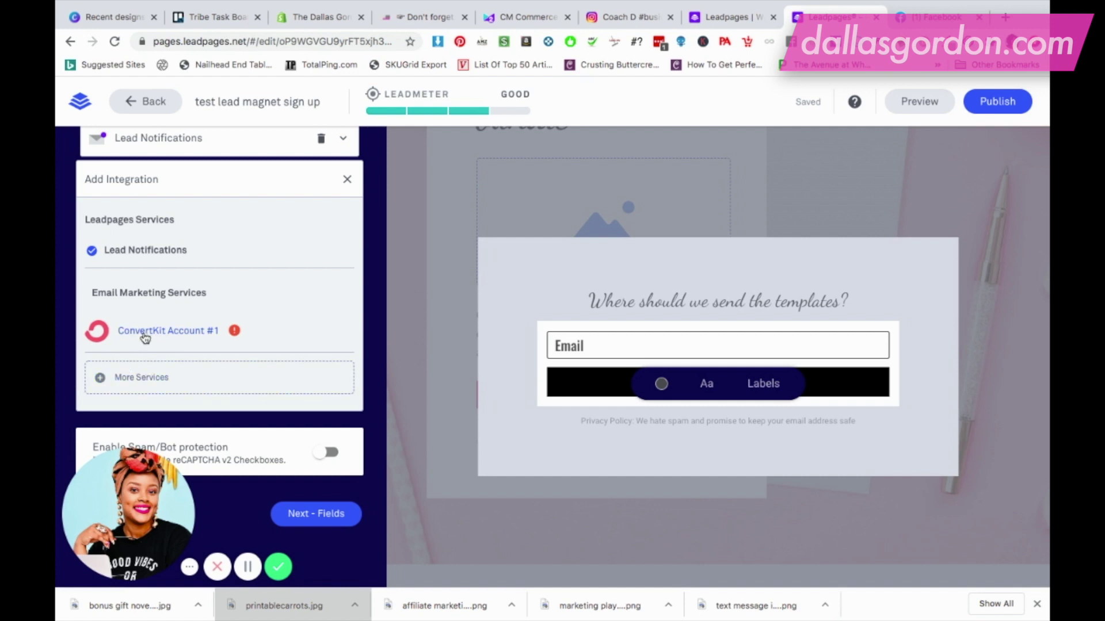
click(173, 333)
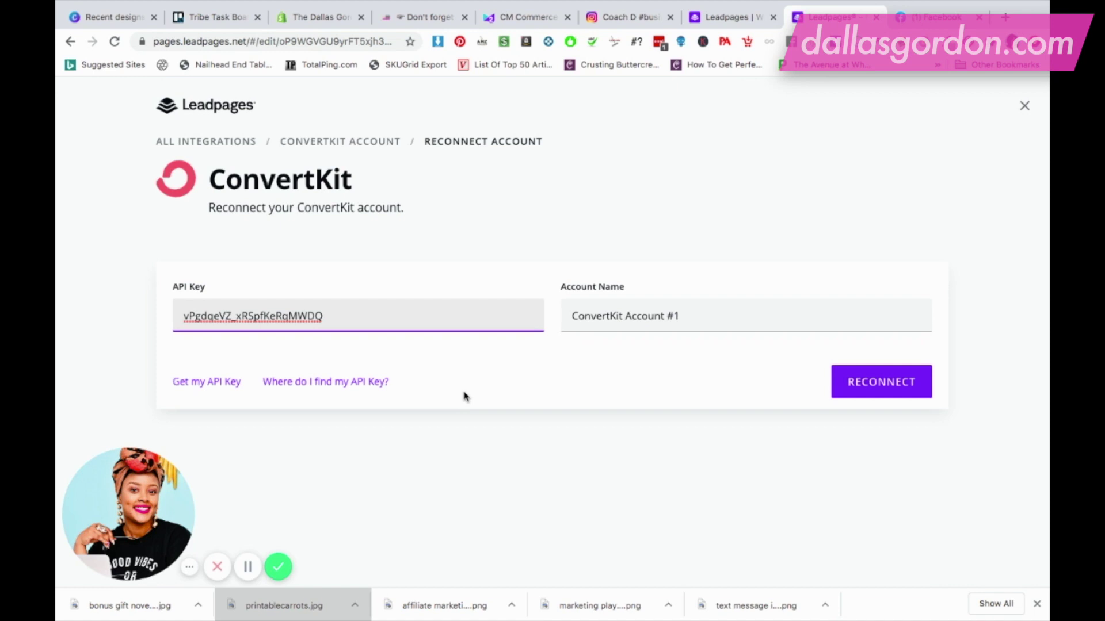
click(1024, 105)
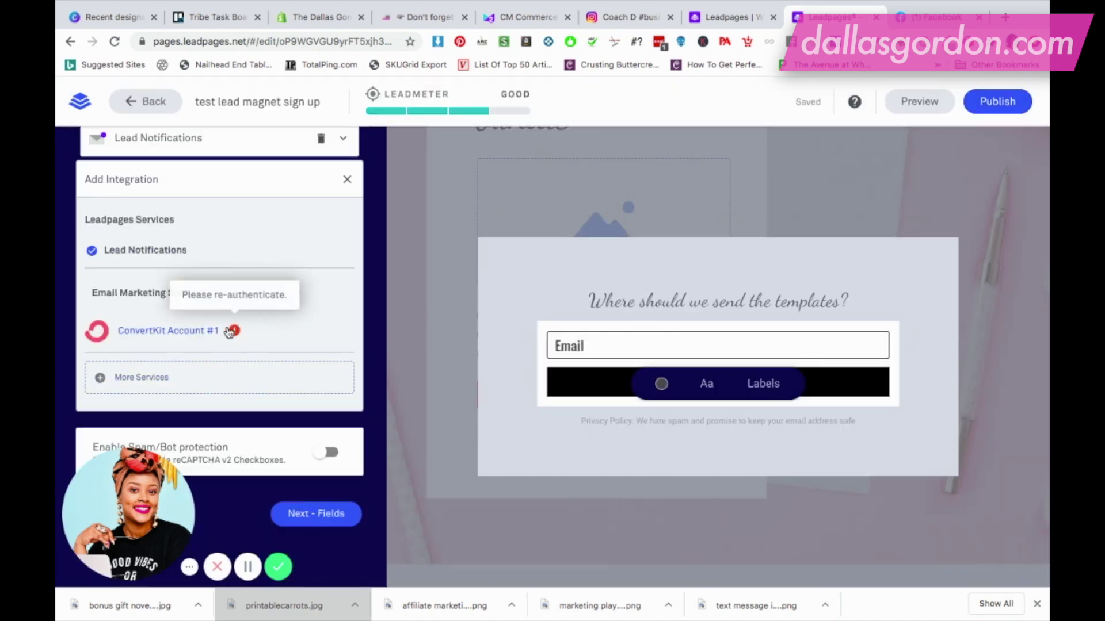
scroll(196, 348, up, 1)
scroll(196, 348, down, 2)
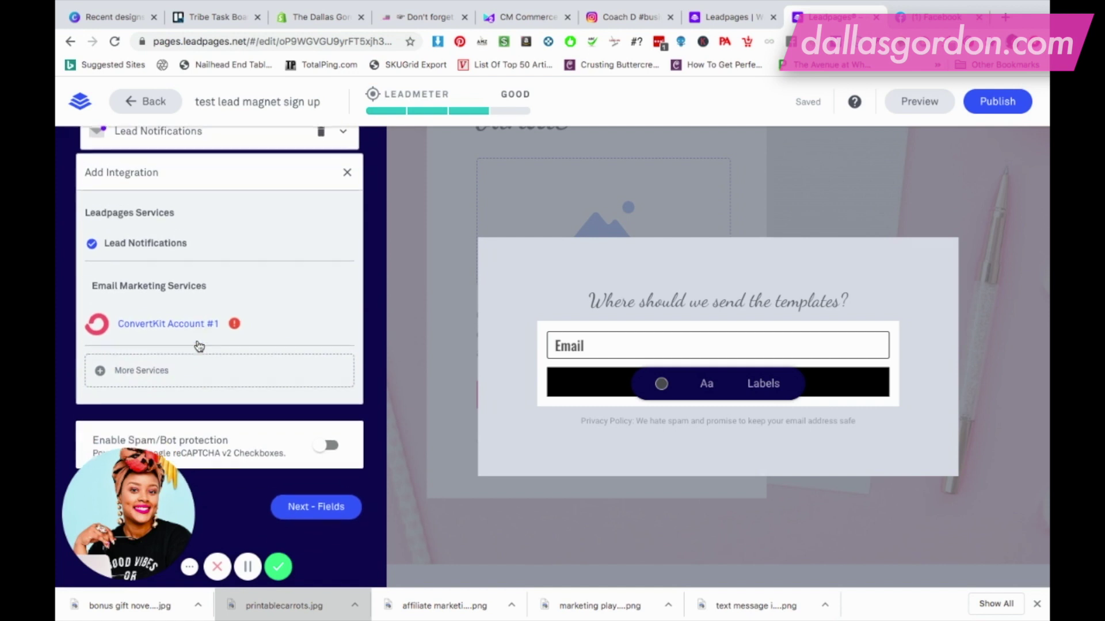
- Add a required First Name field to the sign-up form and place it above the Email field
click(298, 506)
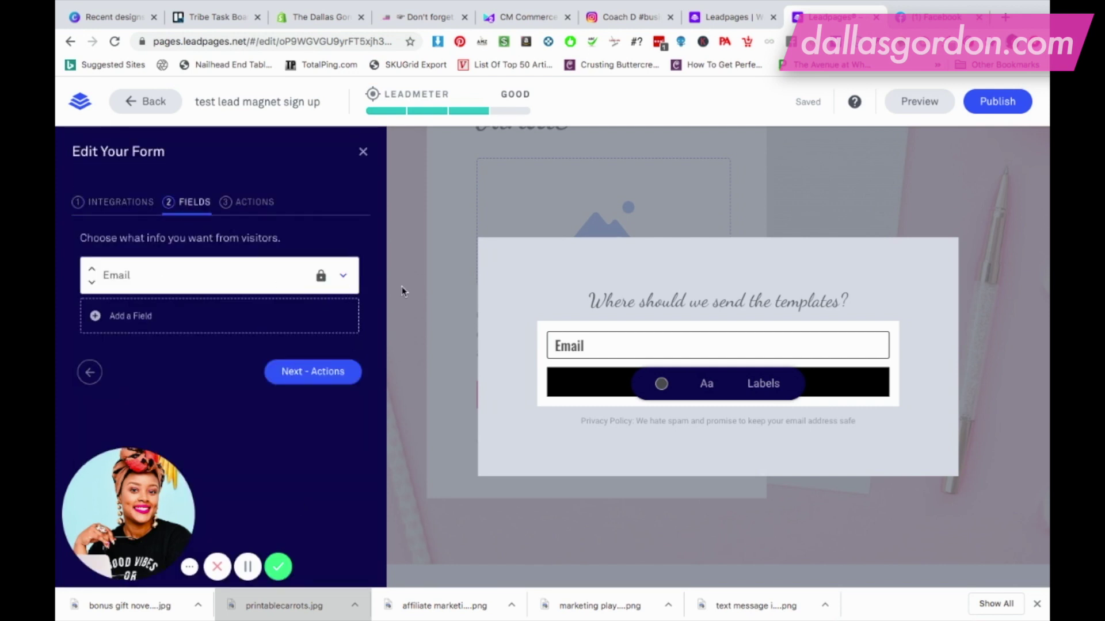
click(96, 319)
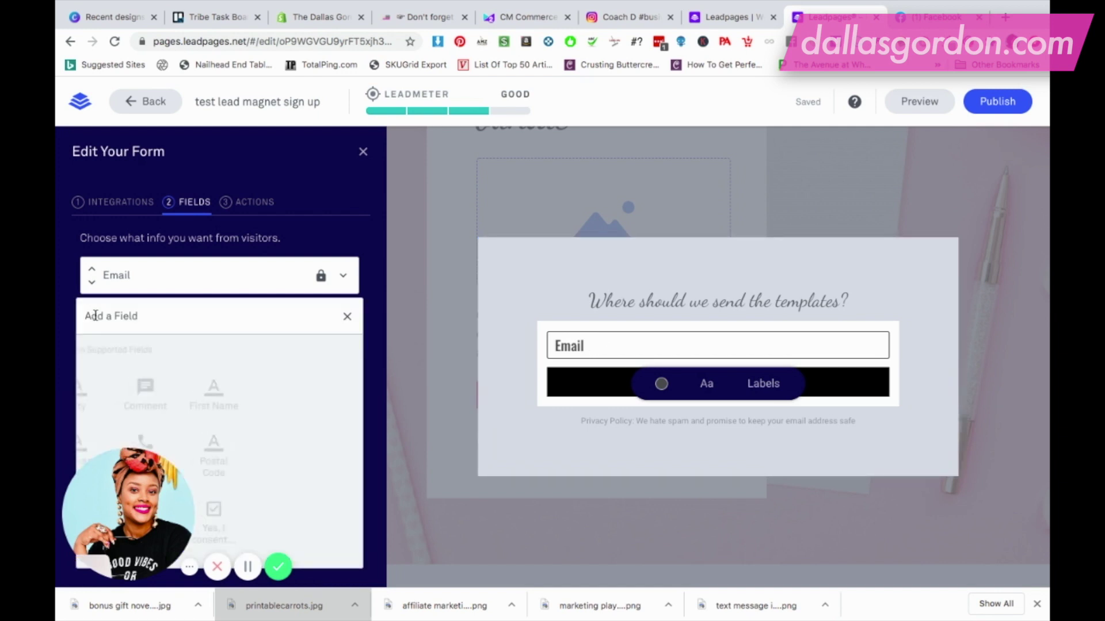
click(256, 392)
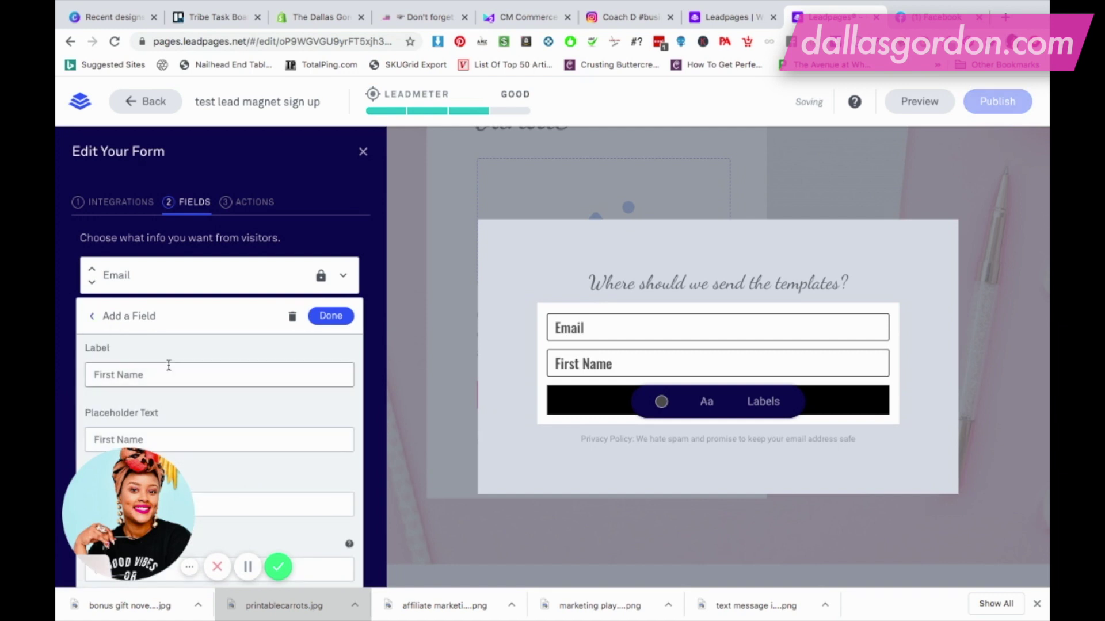
scroll(168, 362, down, 5)
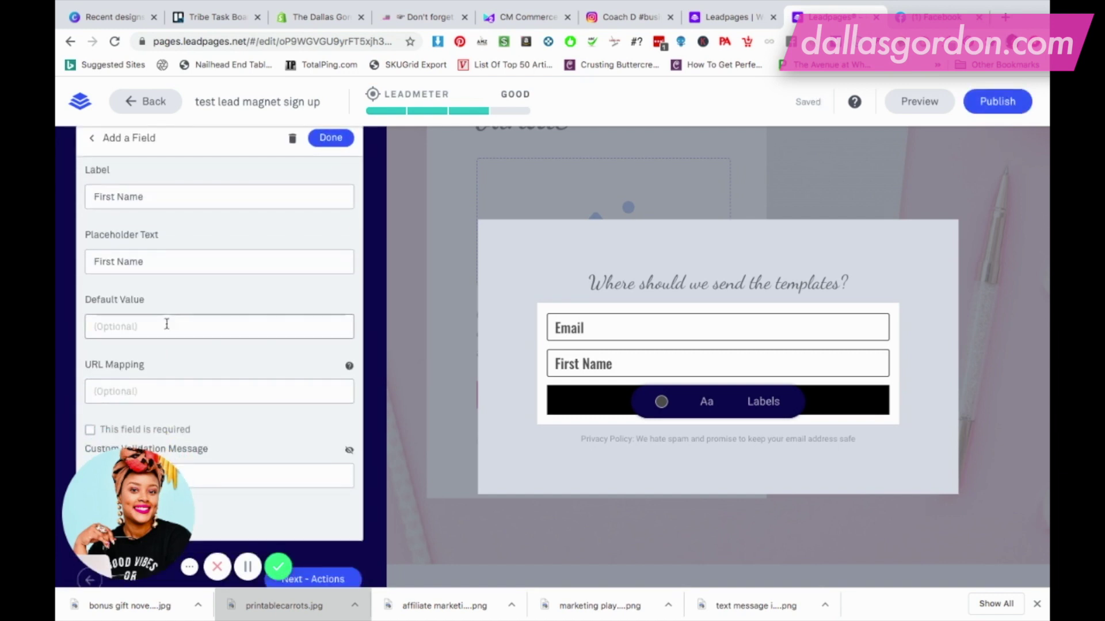
scroll(166, 323, down, 3)
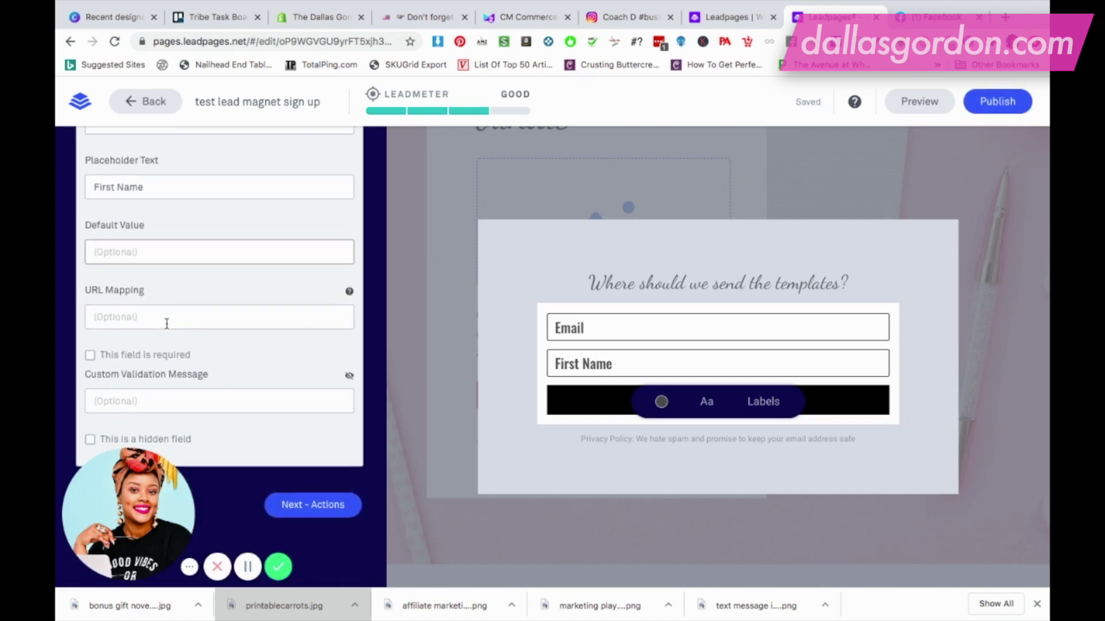
click(91, 355)
scroll(291, 387, up, 5)
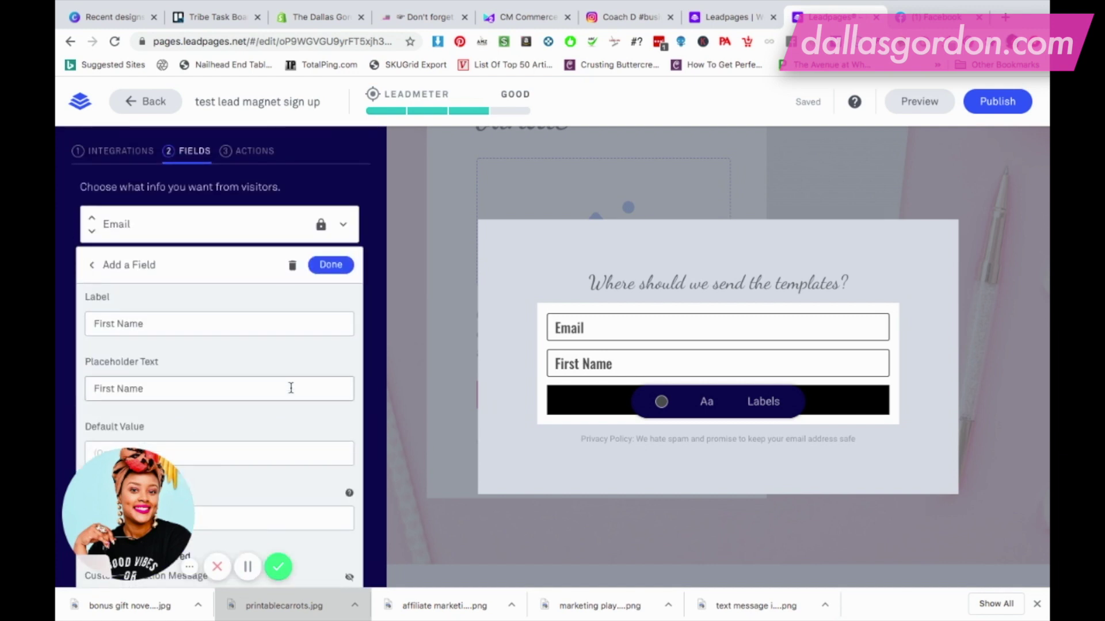
click(344, 266)
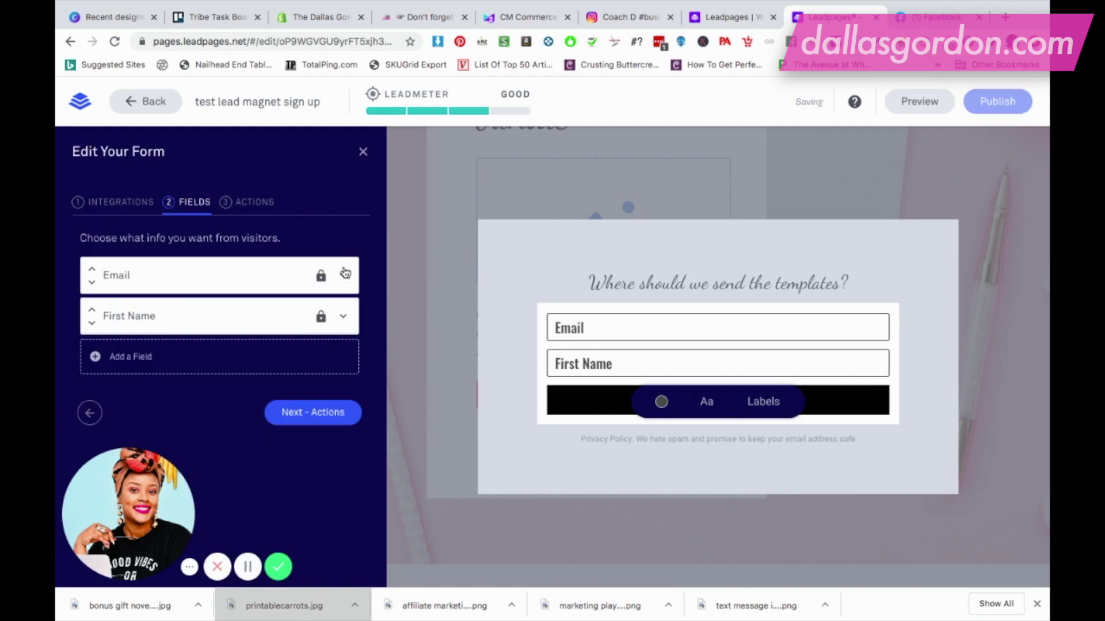
click(91, 311)
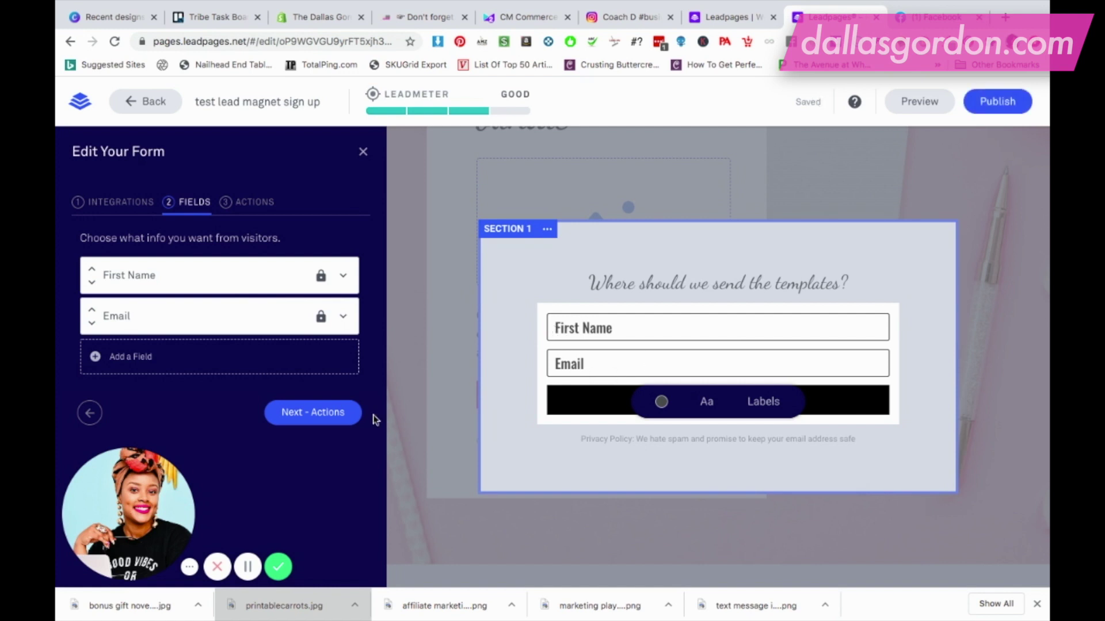
- Look through the landing pages offered as the form's destination, and set it to send visitors to the default Leadpages thank you page
click(338, 413)
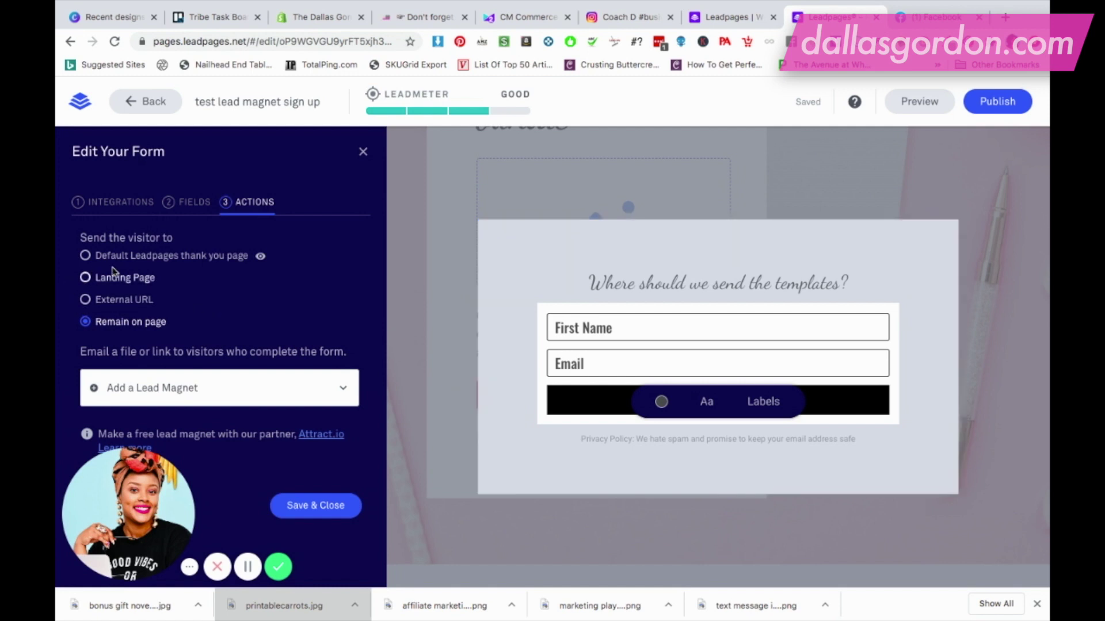
click(86, 256)
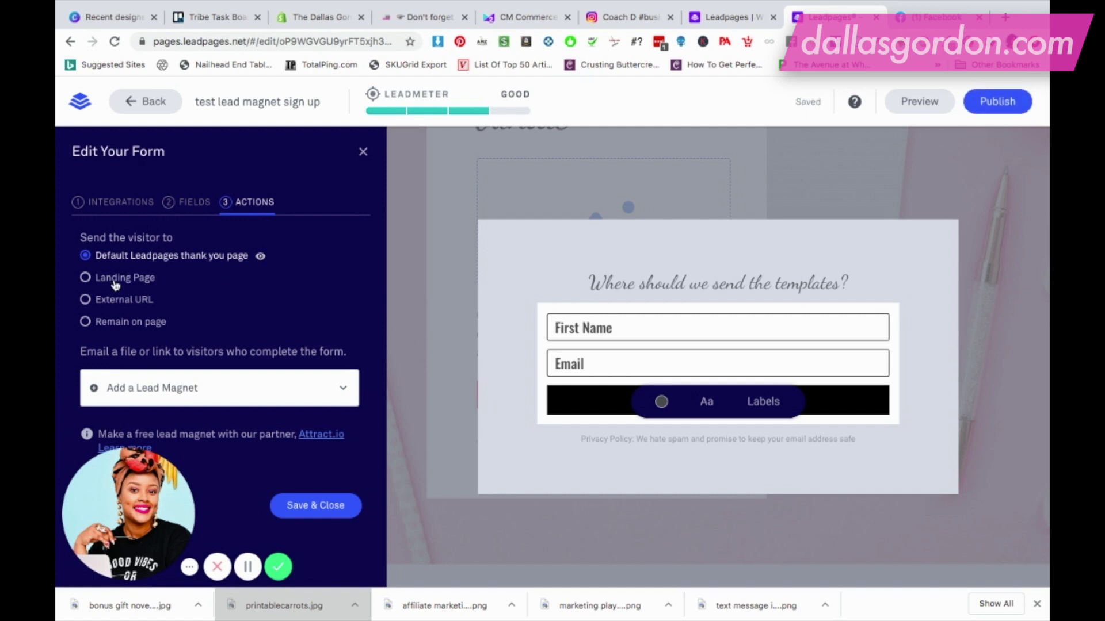
click(86, 278)
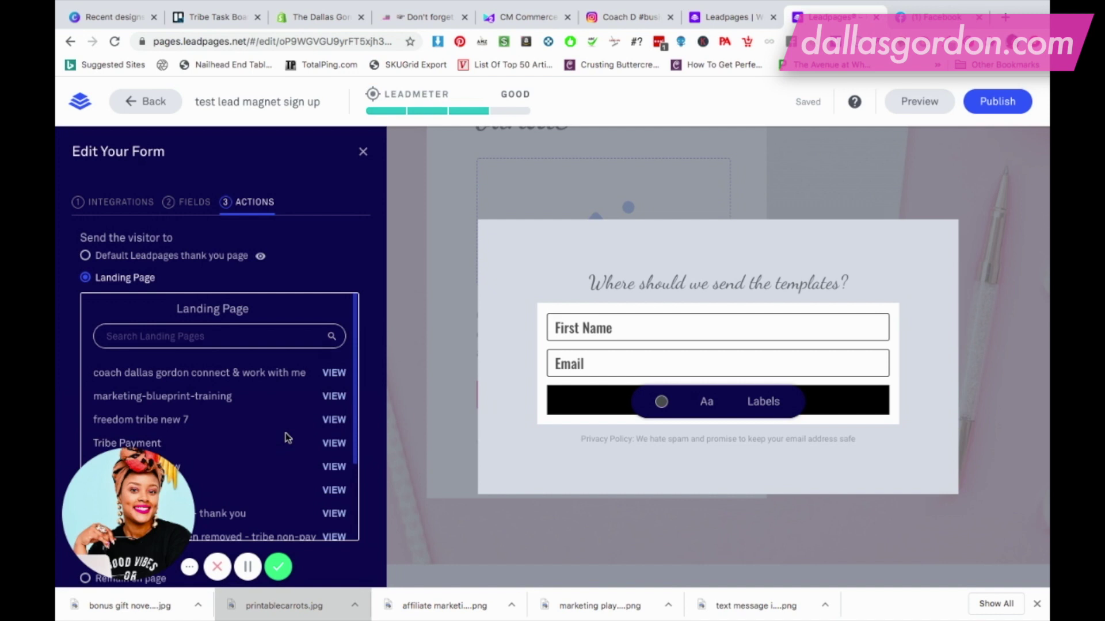
scroll(286, 436, down, 4)
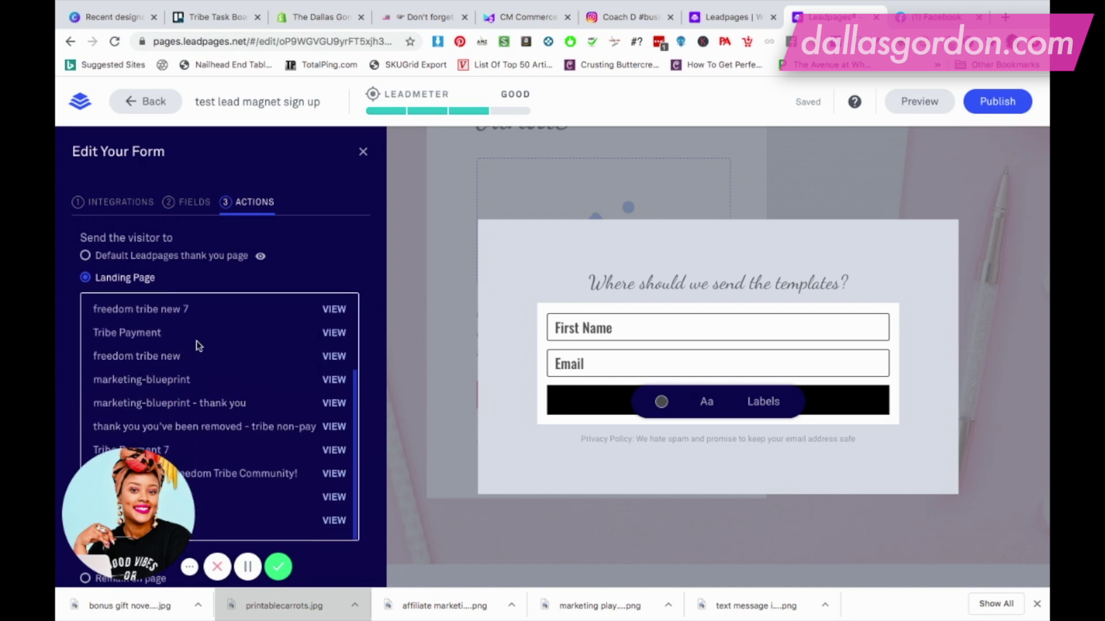
scroll(195, 341, up, 5)
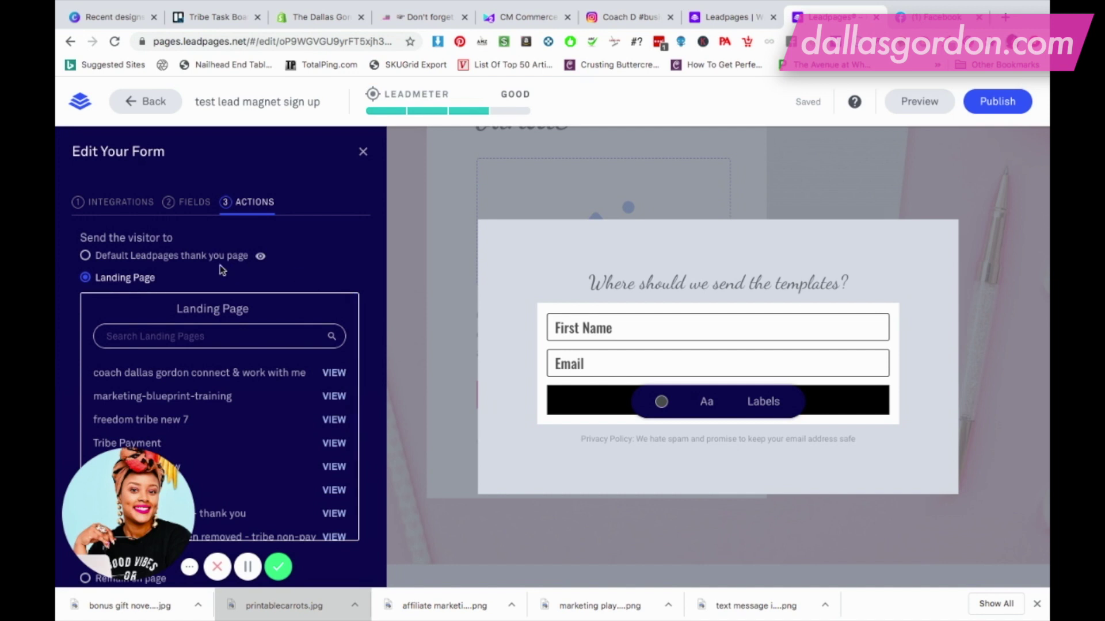
scroll(158, 267, down, 3)
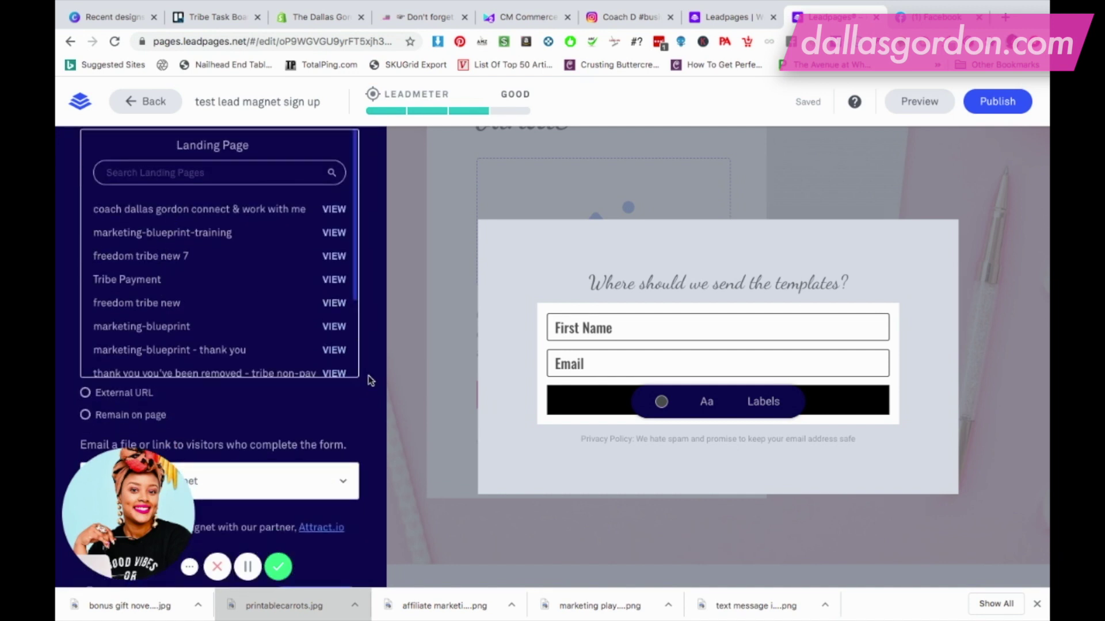
scroll(366, 401, up, 3)
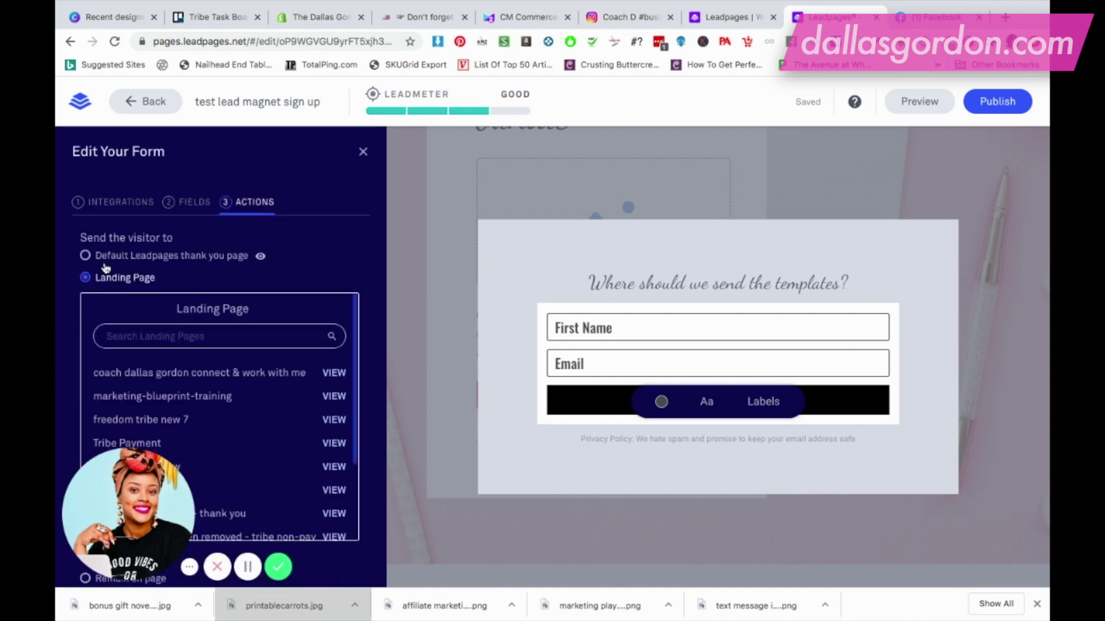
click(86, 255)
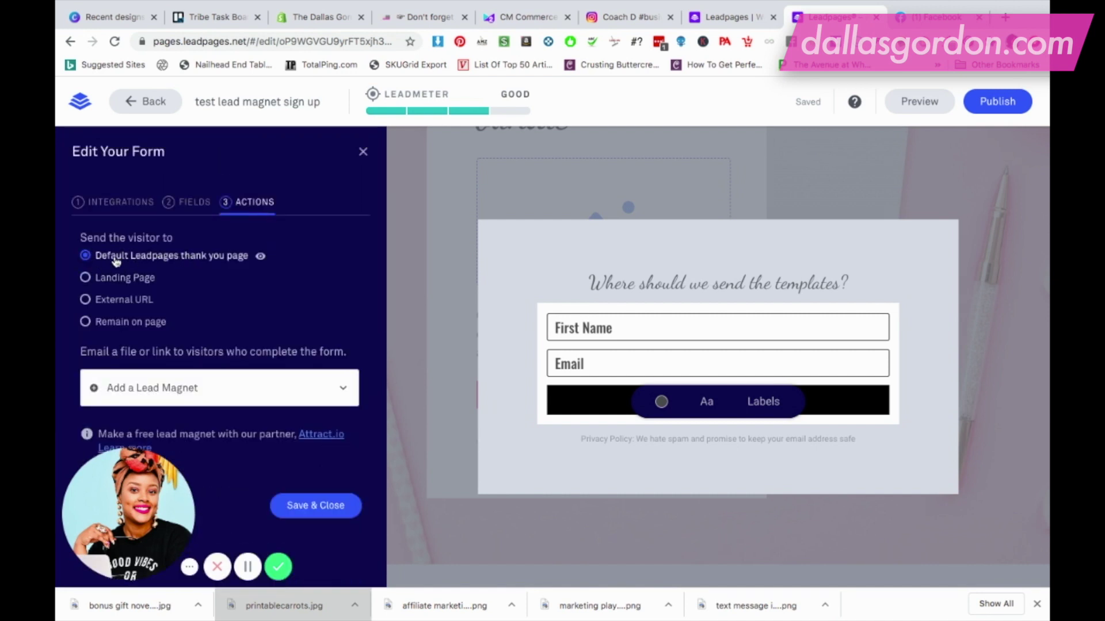
- Preview the default Leadpages thank you page, and save the sign-up form's settings
click(261, 258)
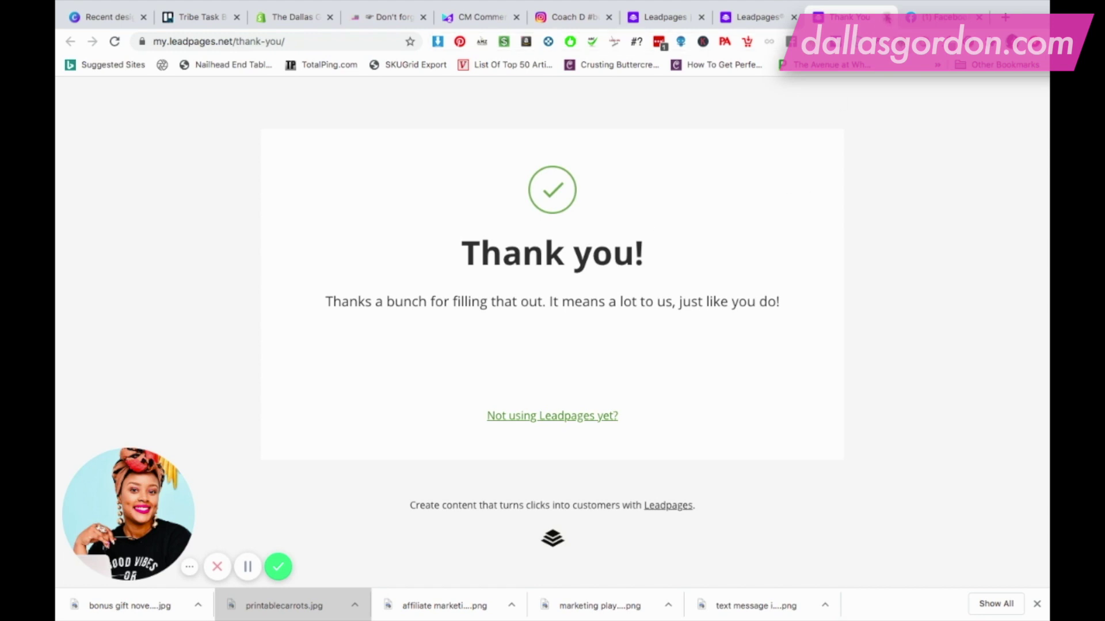
key(super+w)
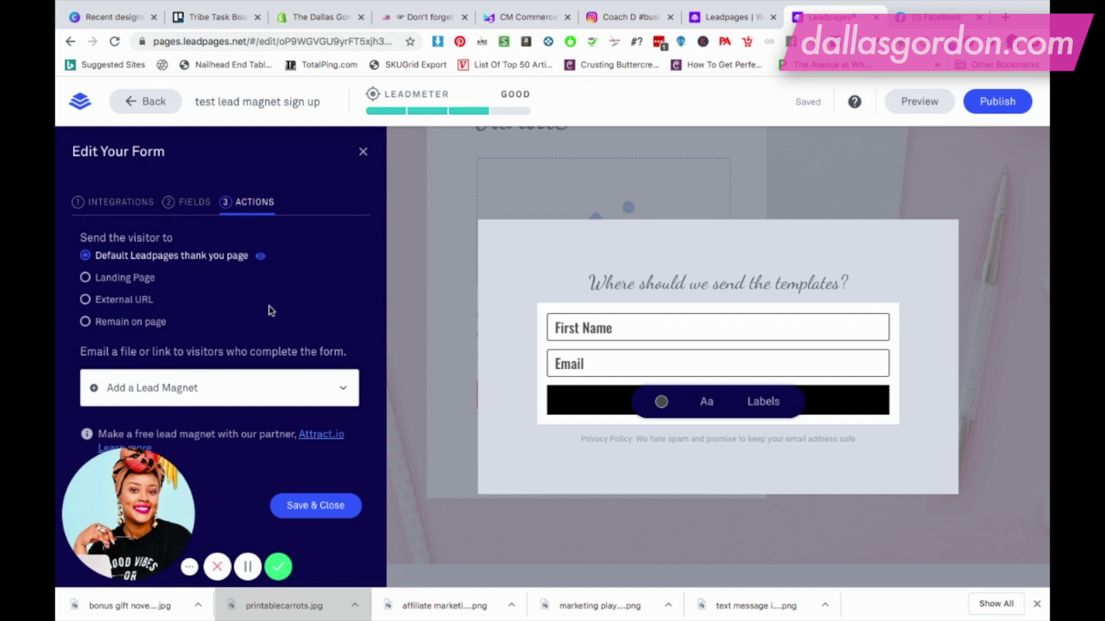
click(334, 504)
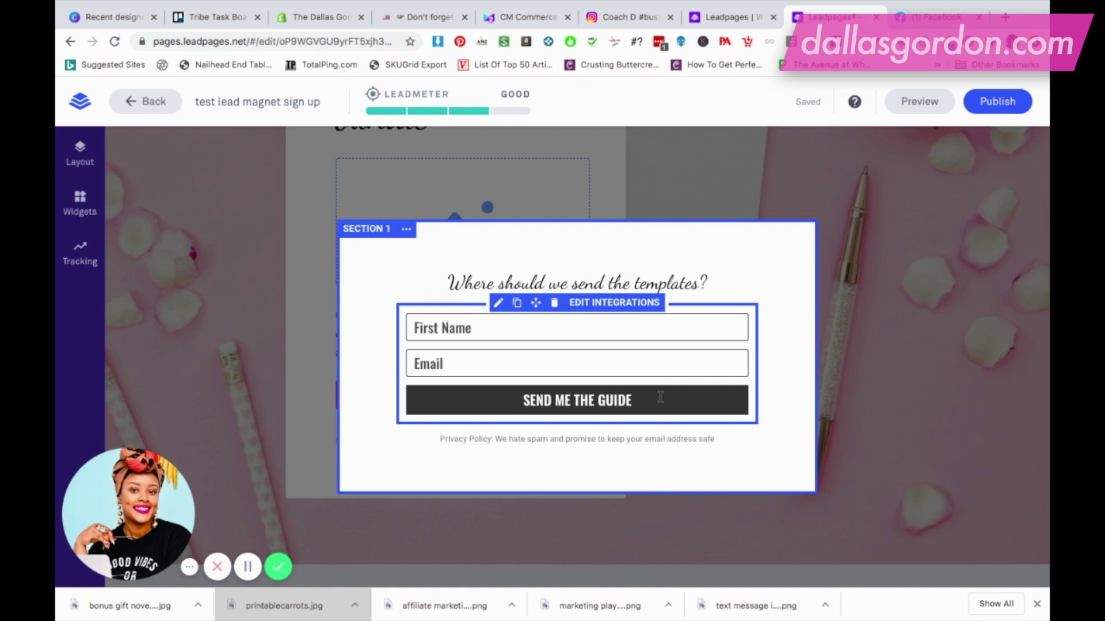
- Change the text on the pop-up form's submit button to "SEND ME THE TEMPLATES"
click(660, 397)
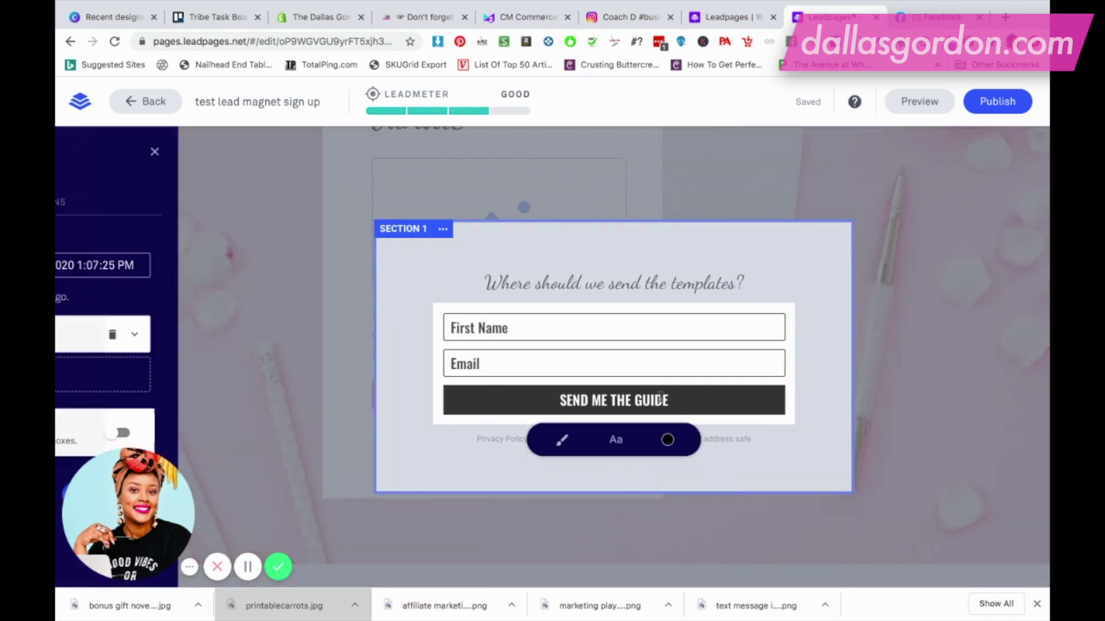
key(BackSpace)
key(BackSpace)
key(BackSpace)
key(BackSpace)
key(BackSpace)
text(tem)
key(BackSpace)
key(BackSpace)
key(BackSpace)
text(TEMPLATES)
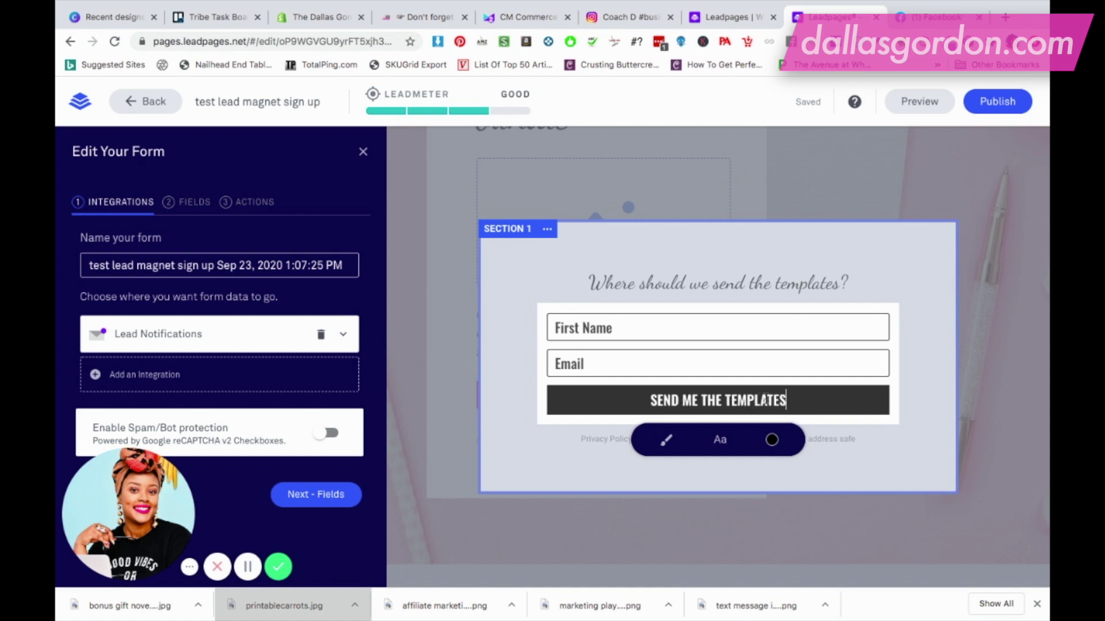
- Give the form's submit button the pink brand color as its background, and leave the pop-up editor
click(772, 440)
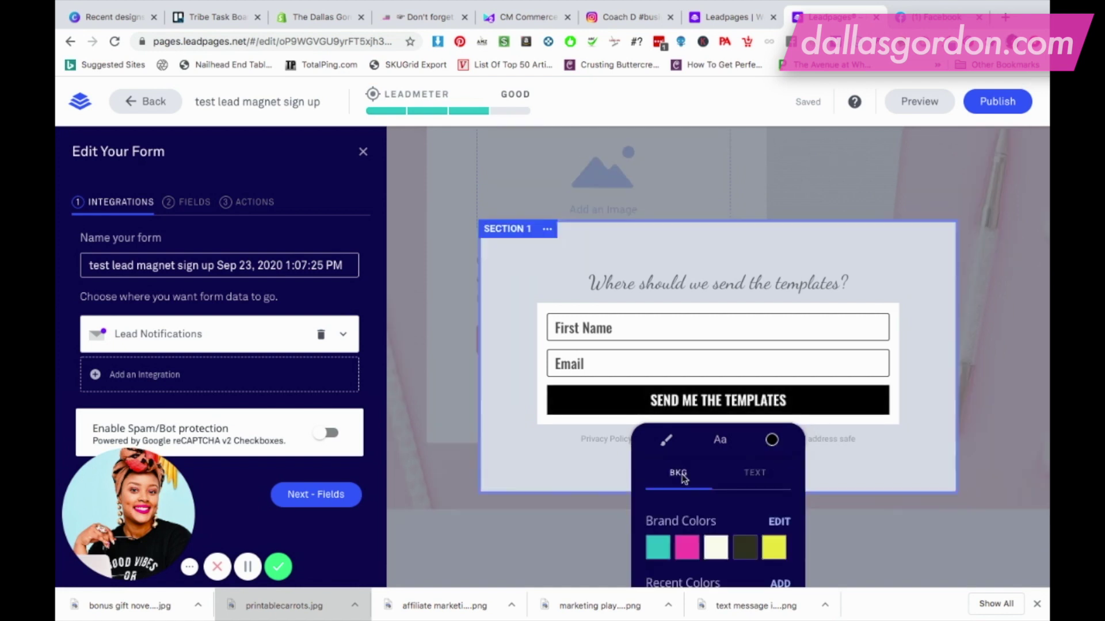
click(687, 547)
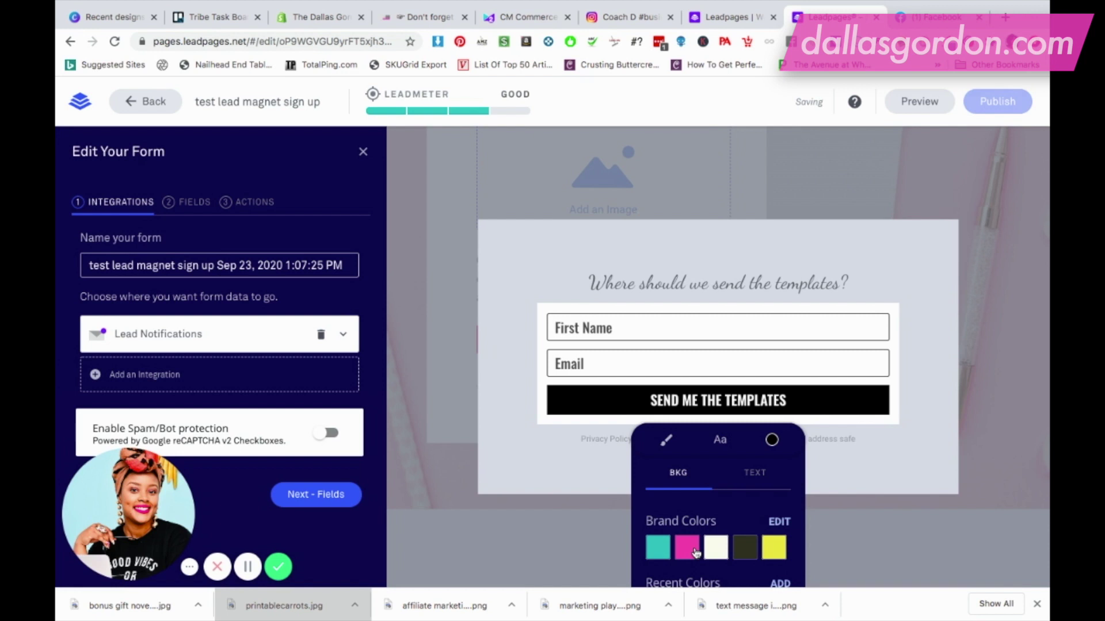
click(945, 434)
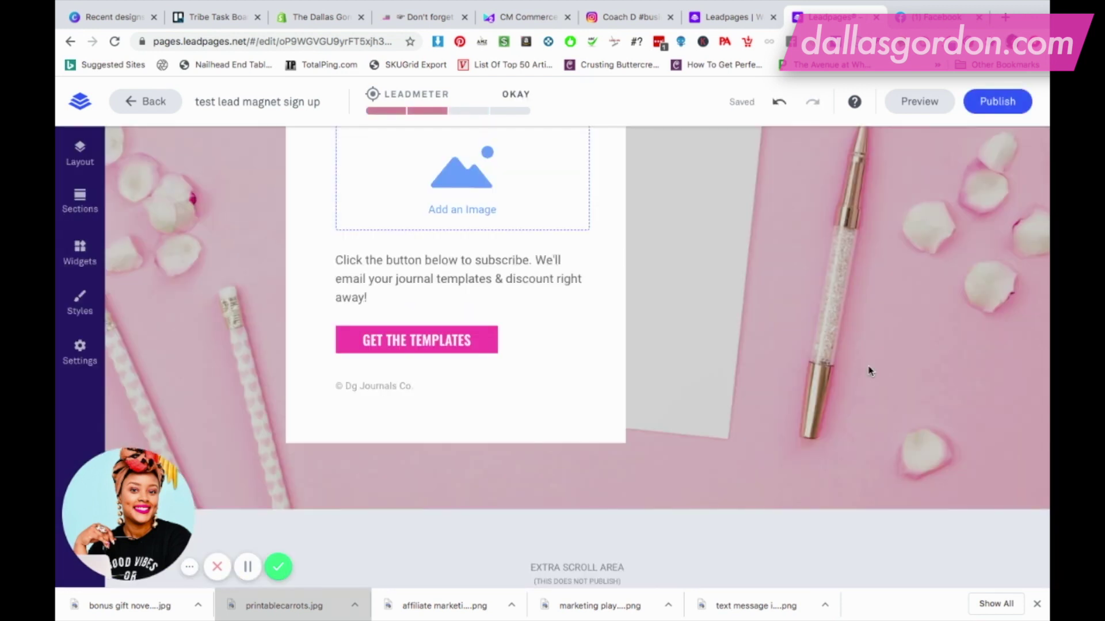
- Look over the landing page's heading, image placeholder, subscribe text, button and footer
click(506, 392)
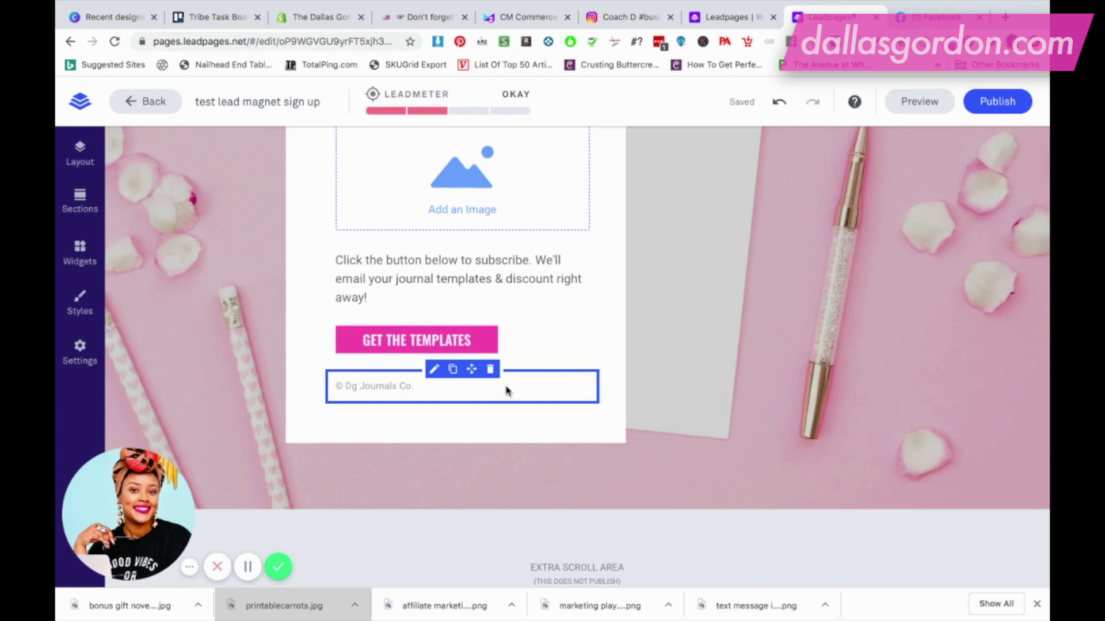
scroll(506, 390, up, 2)
click(506, 390)
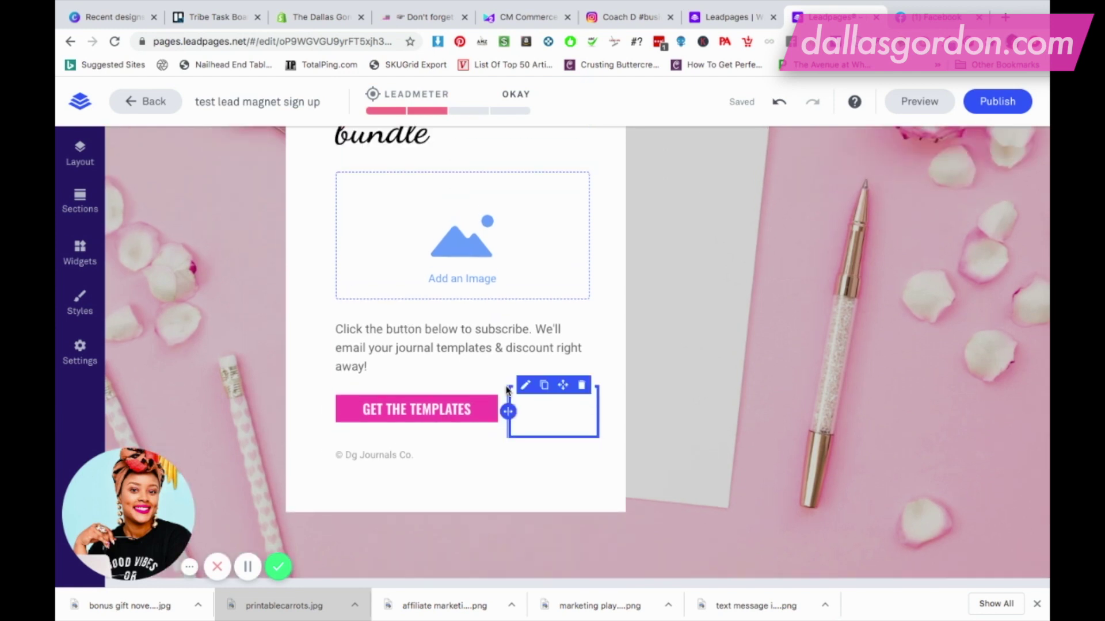
scroll(506, 390, up, 6)
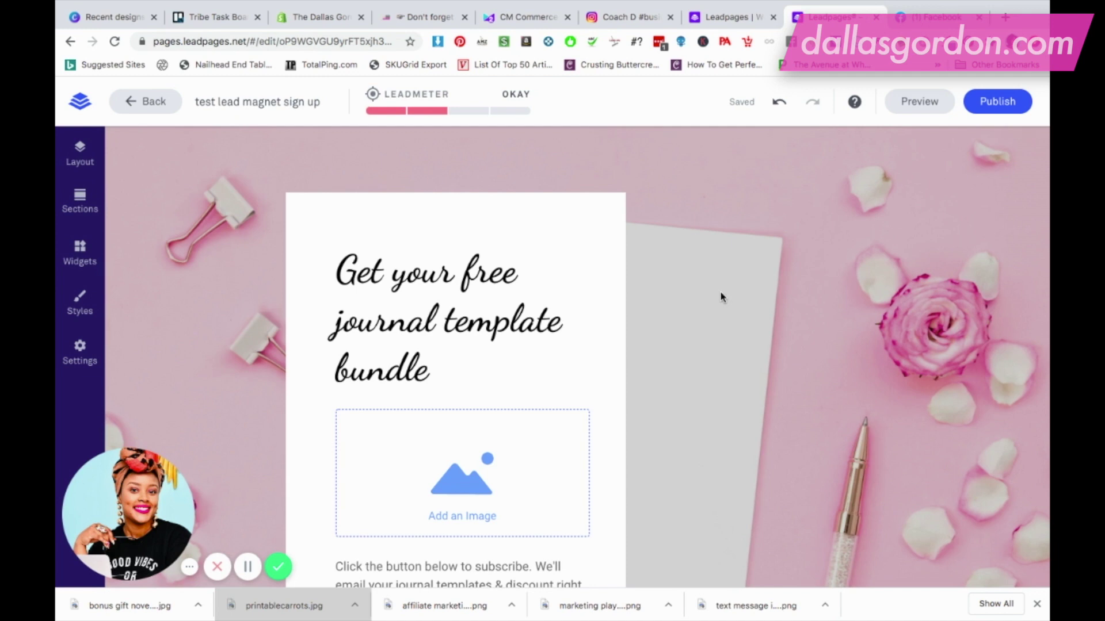
scroll(467, 249, down, 5)
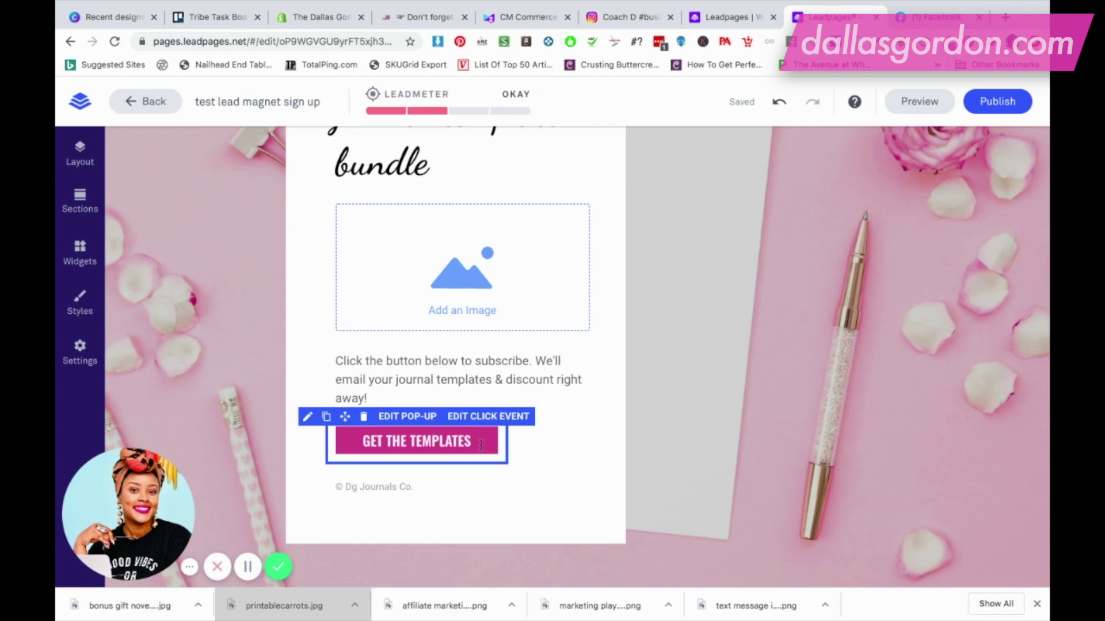
scroll(908, 382, up, 3)
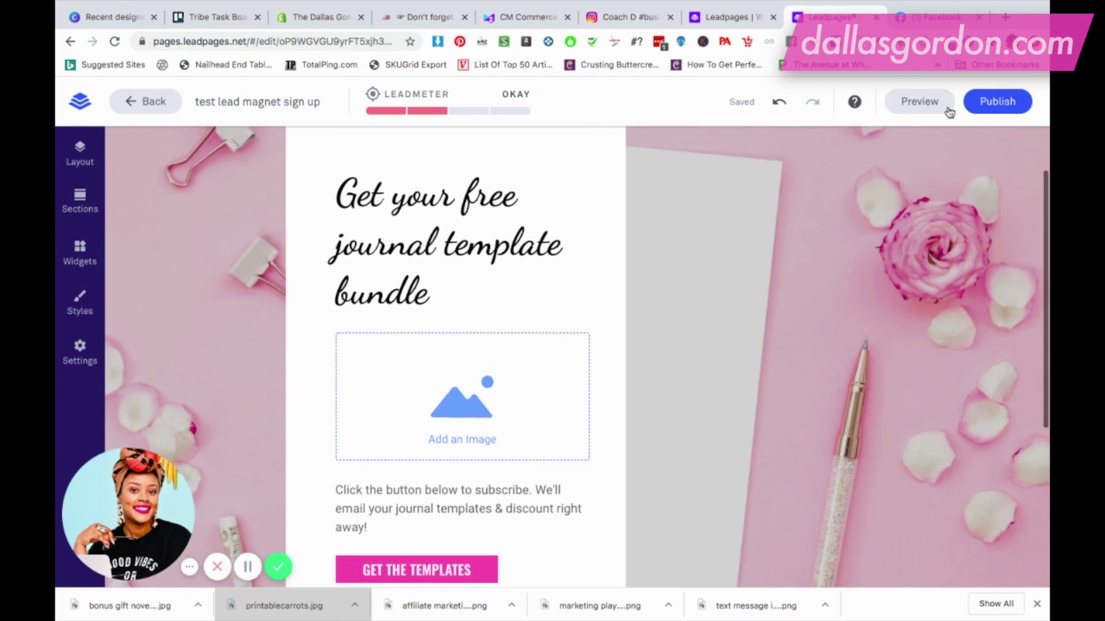
click(985, 103)
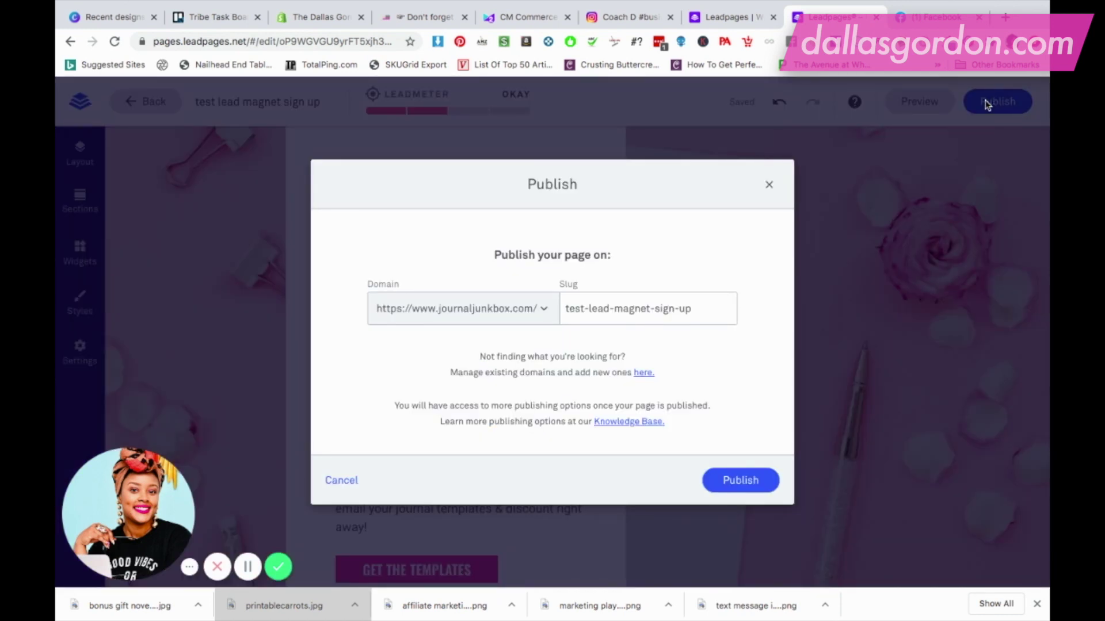
click(532, 315)
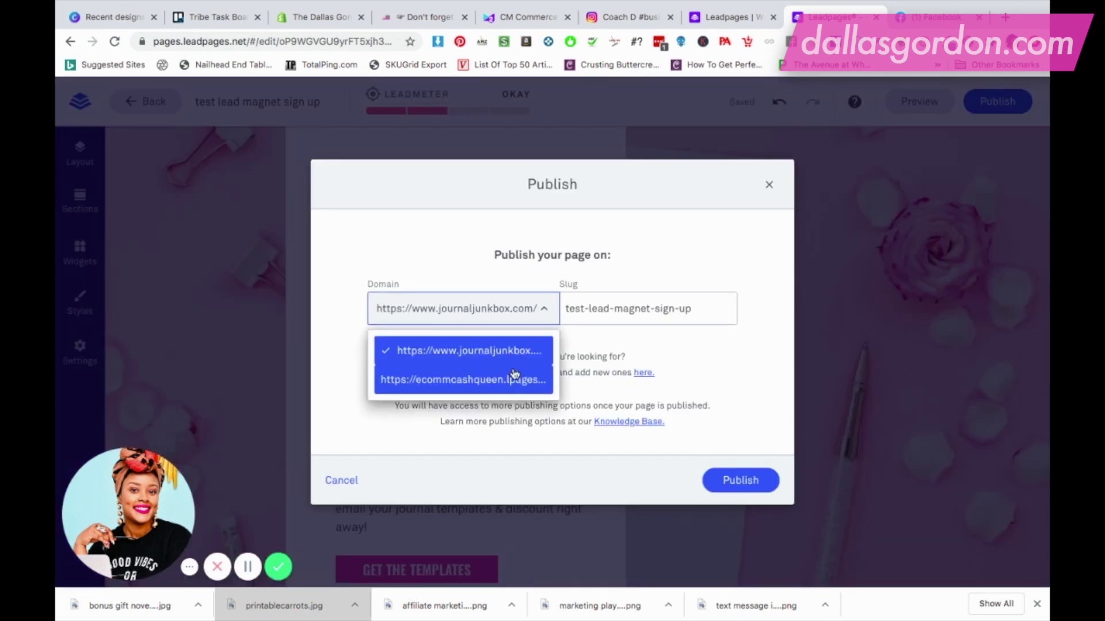
click(502, 357)
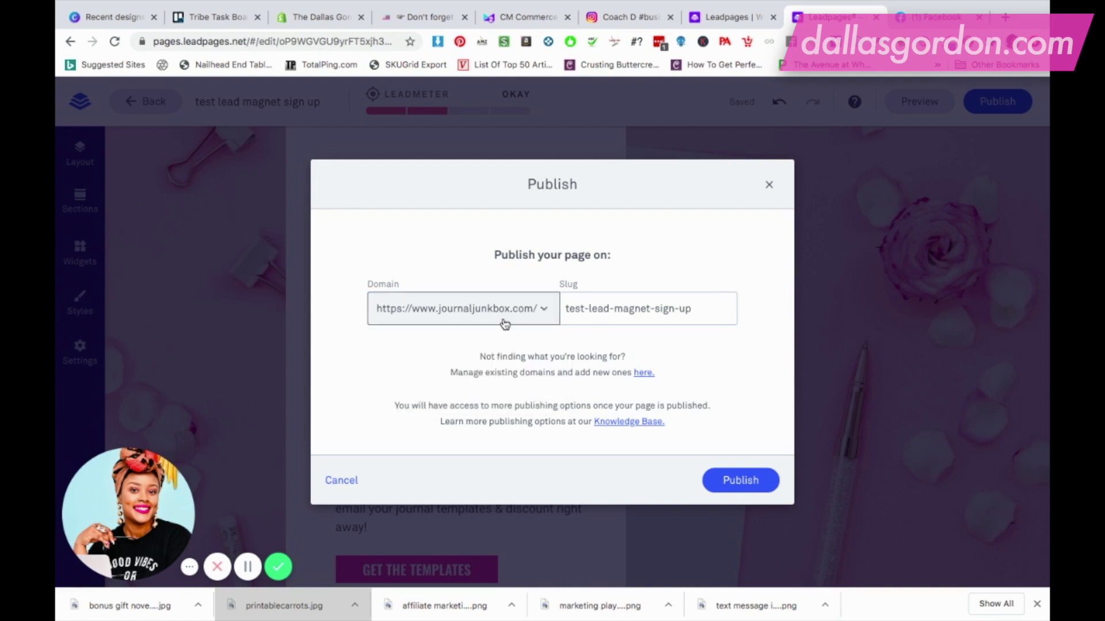
click(658, 314)
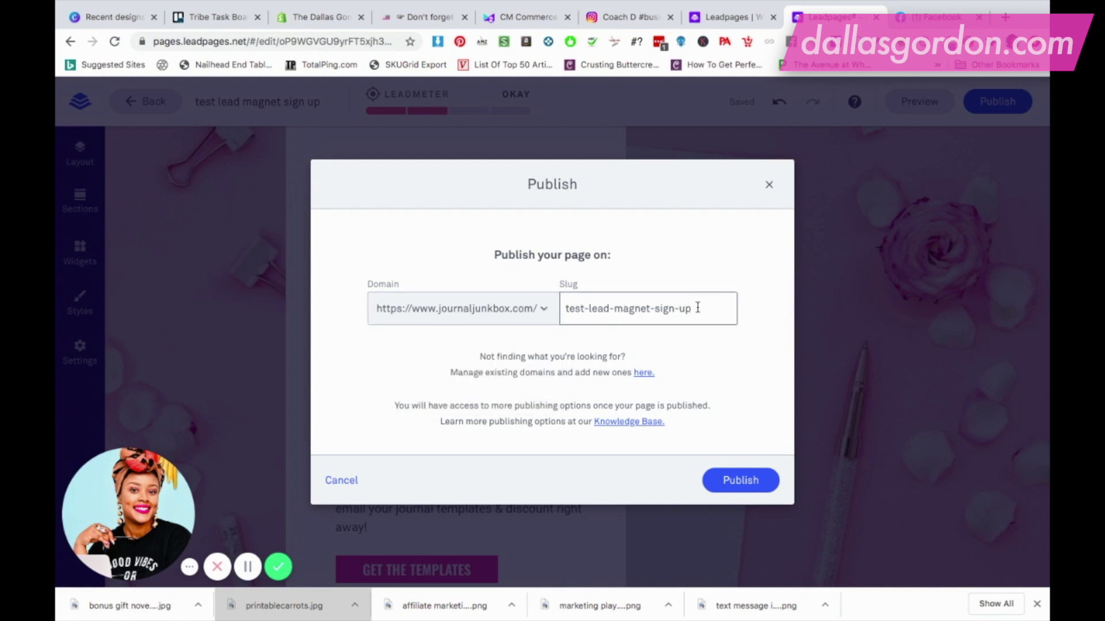
drag(697, 308, 564, 308)
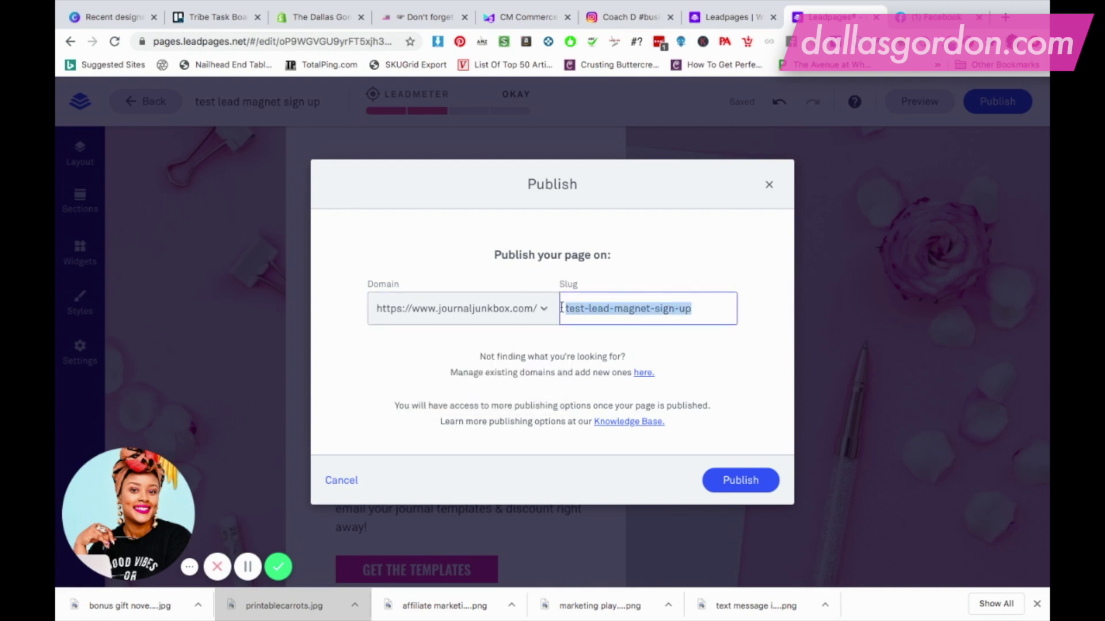
text(f)
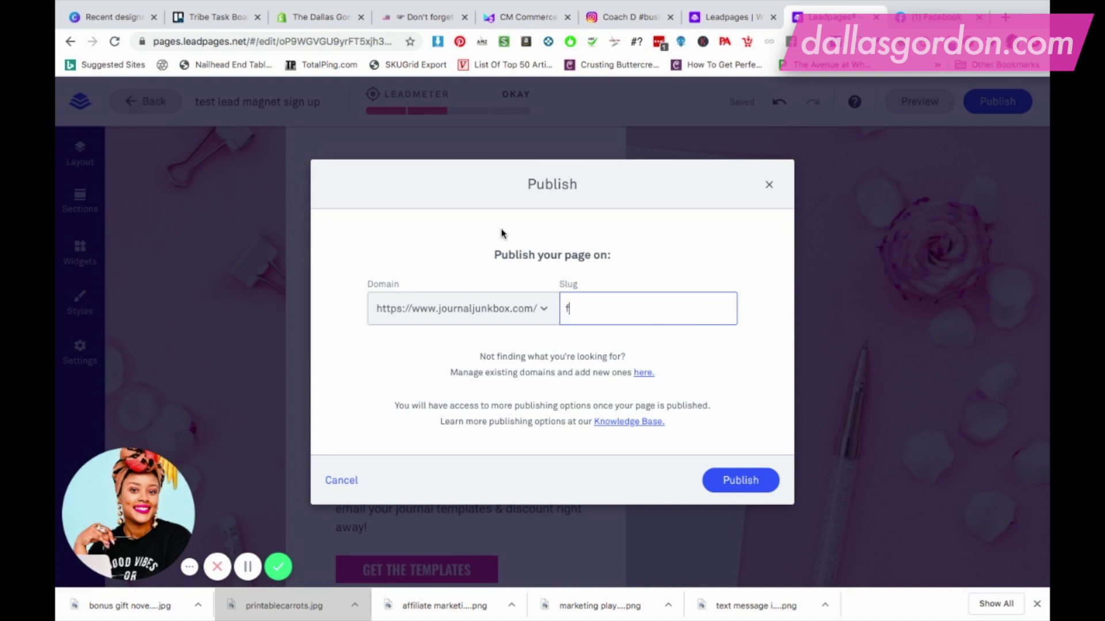
text(ree-j)
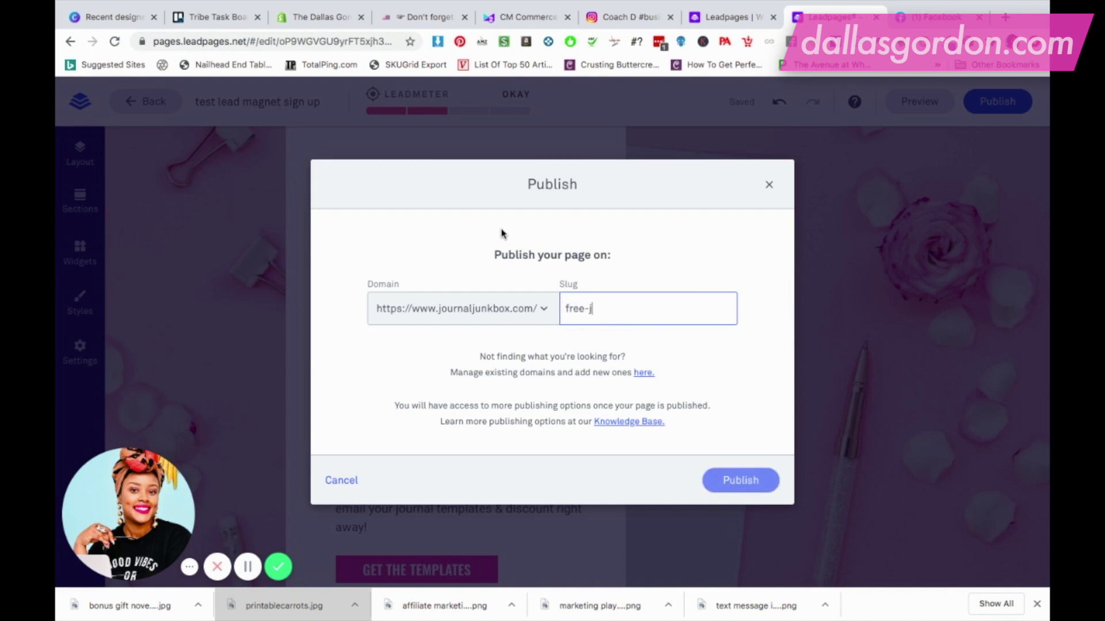
text(ournal-)
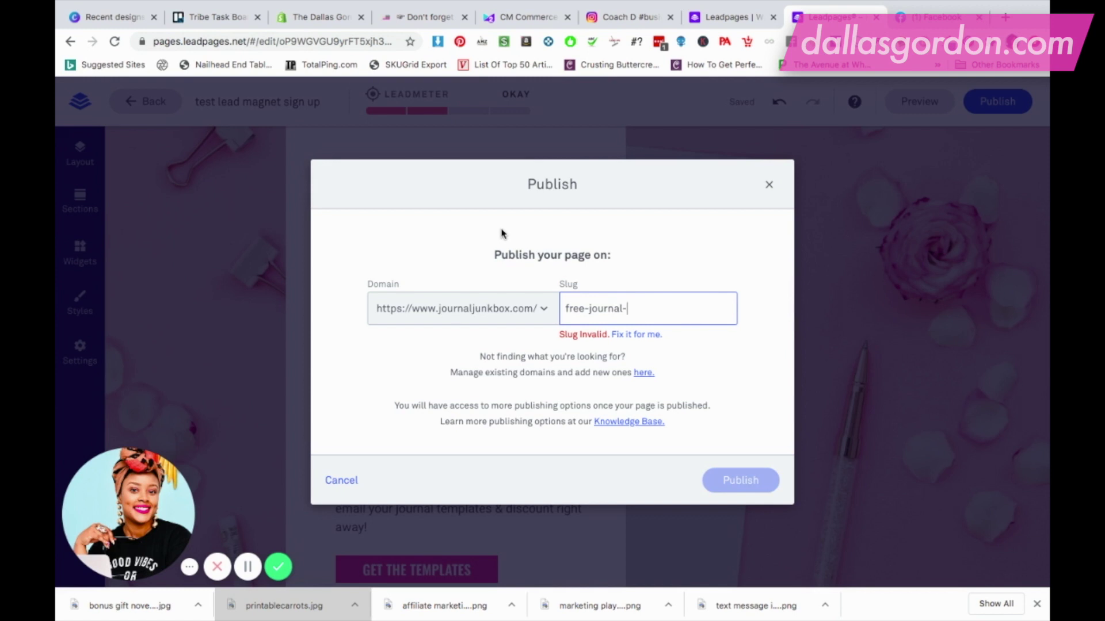
text(templates)
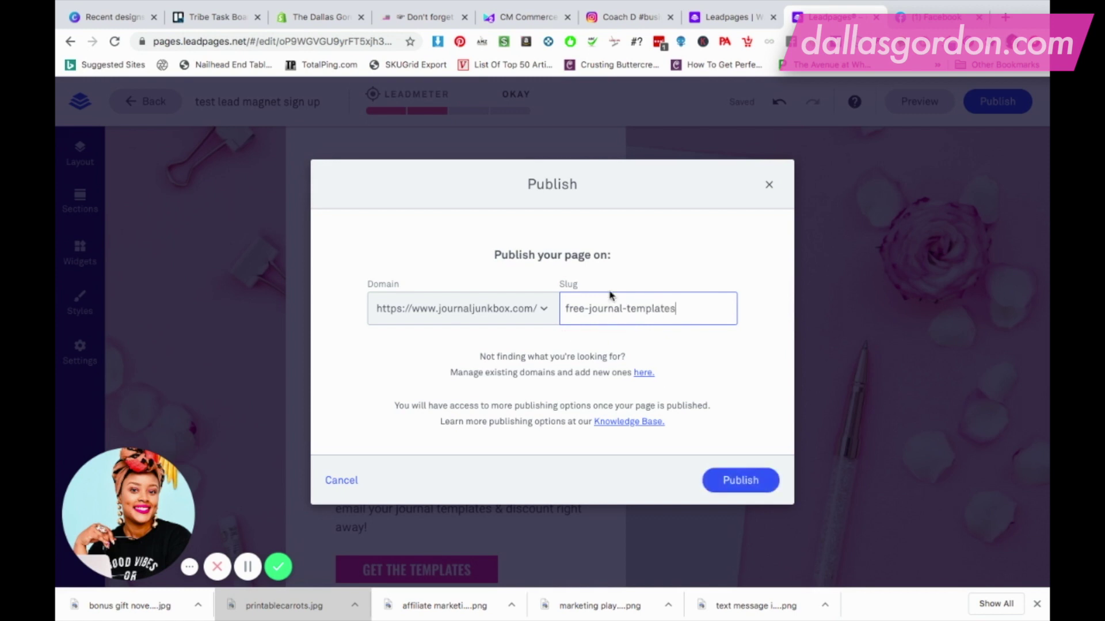
- Publish the landing page and copy its published link
click(732, 482)
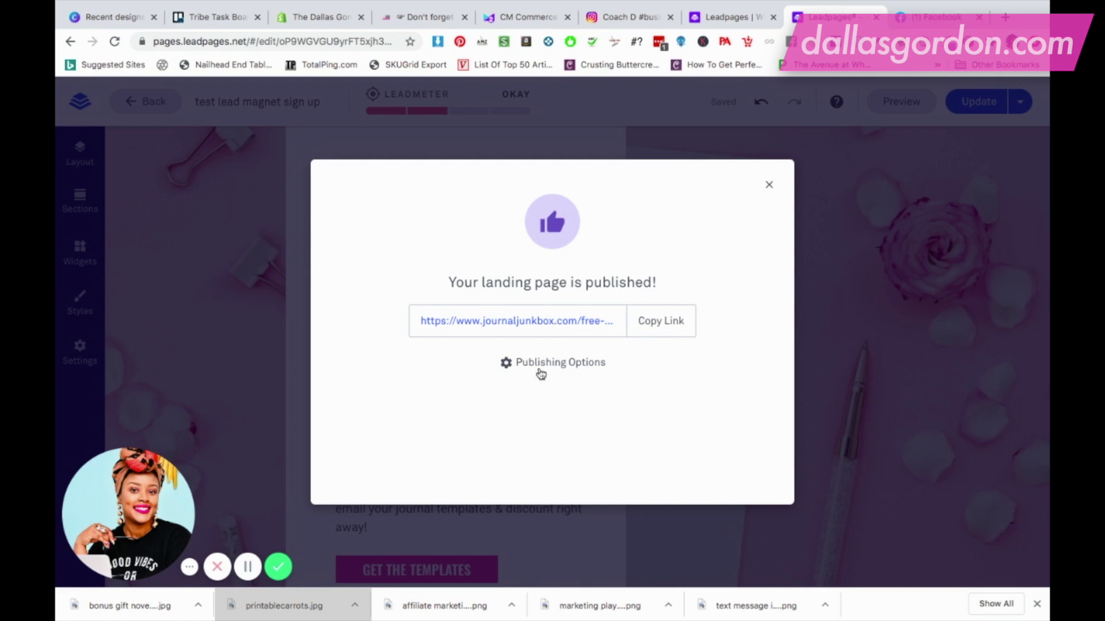
click(659, 326)
click(769, 185)
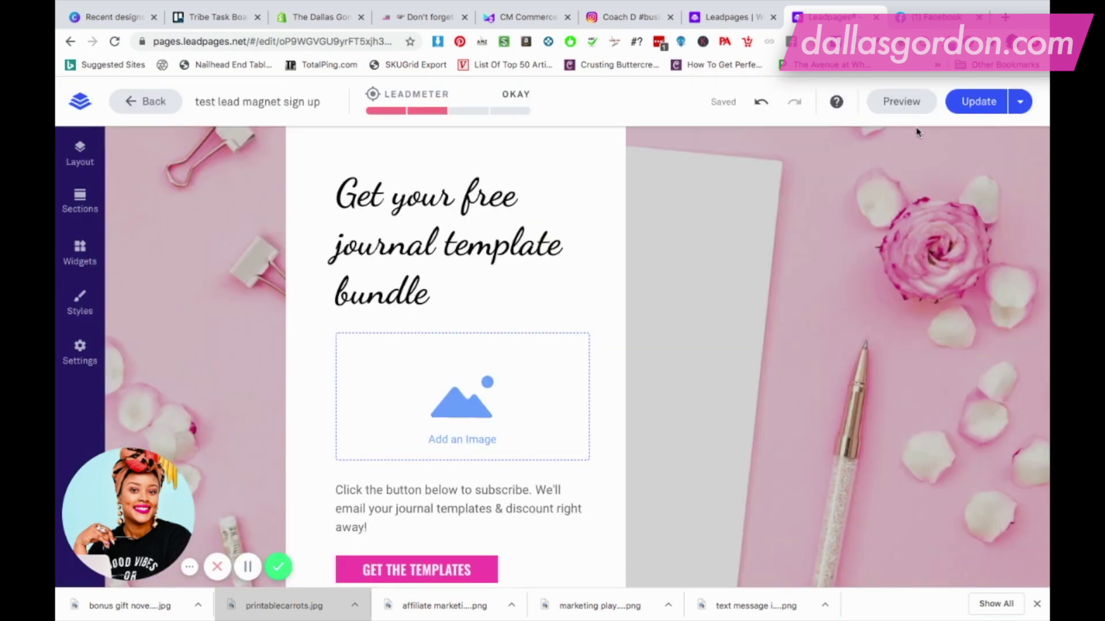
- View the published landing page live and examine its layout from heading to footer
click(1020, 102)
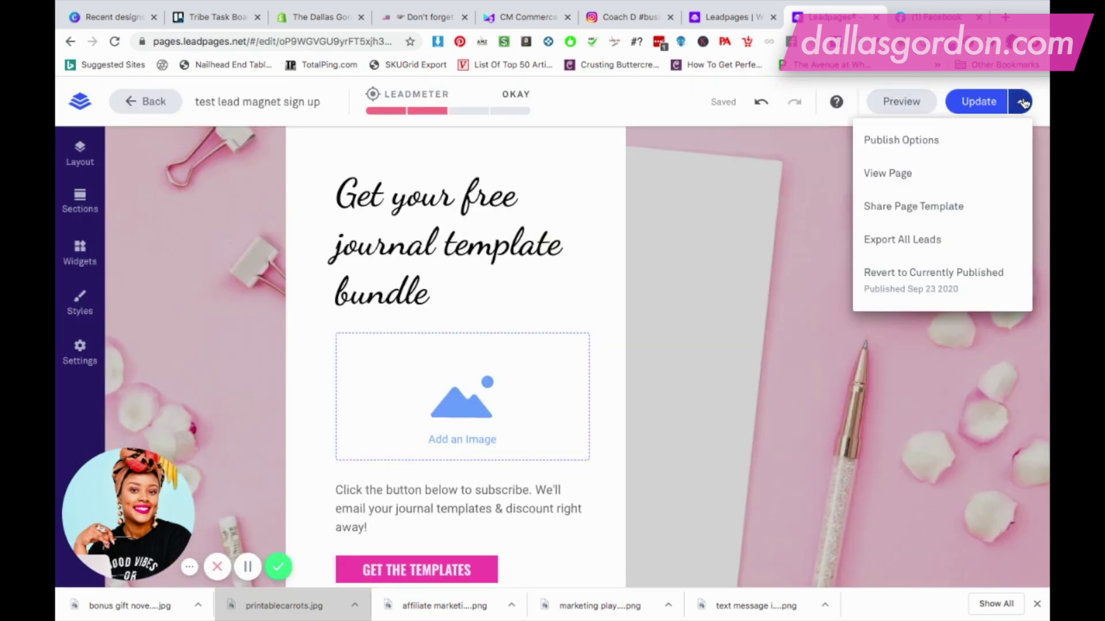
click(888, 173)
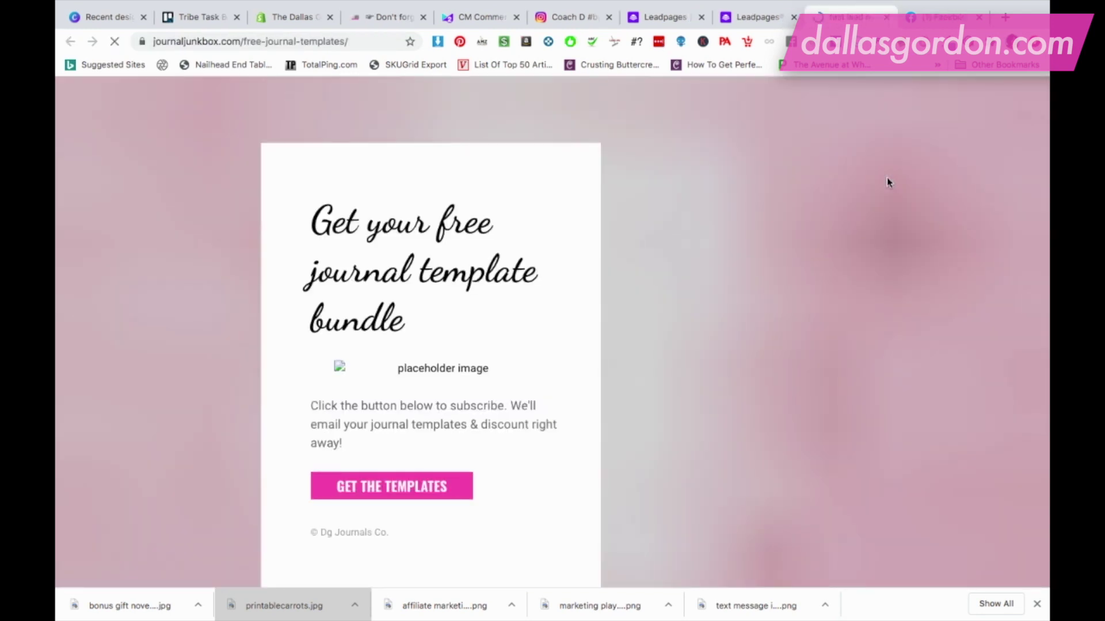
scroll(919, 293, down, 1)
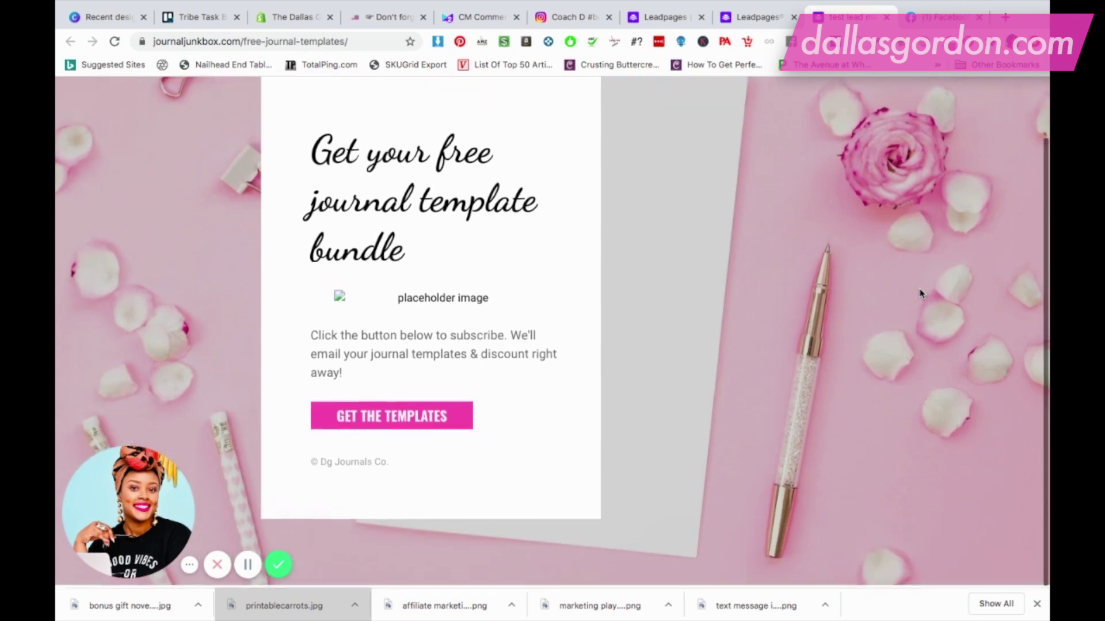
scroll(919, 294, up, 1)
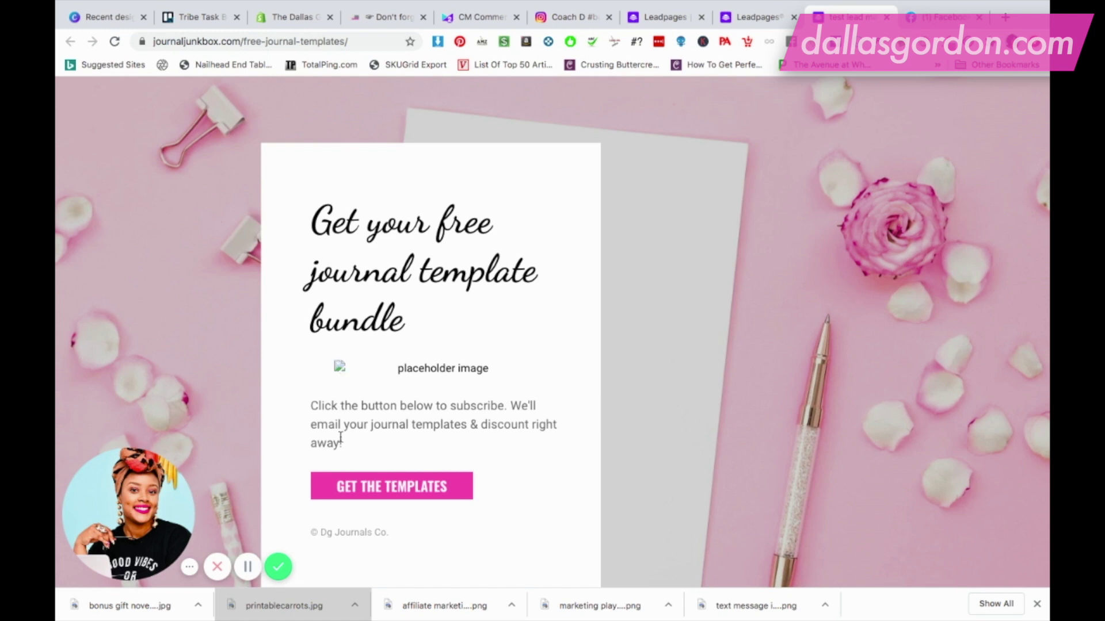
scroll(454, 424, up, 1)
scroll(452, 419, down, 3)
scroll(455, 422, up, 3)
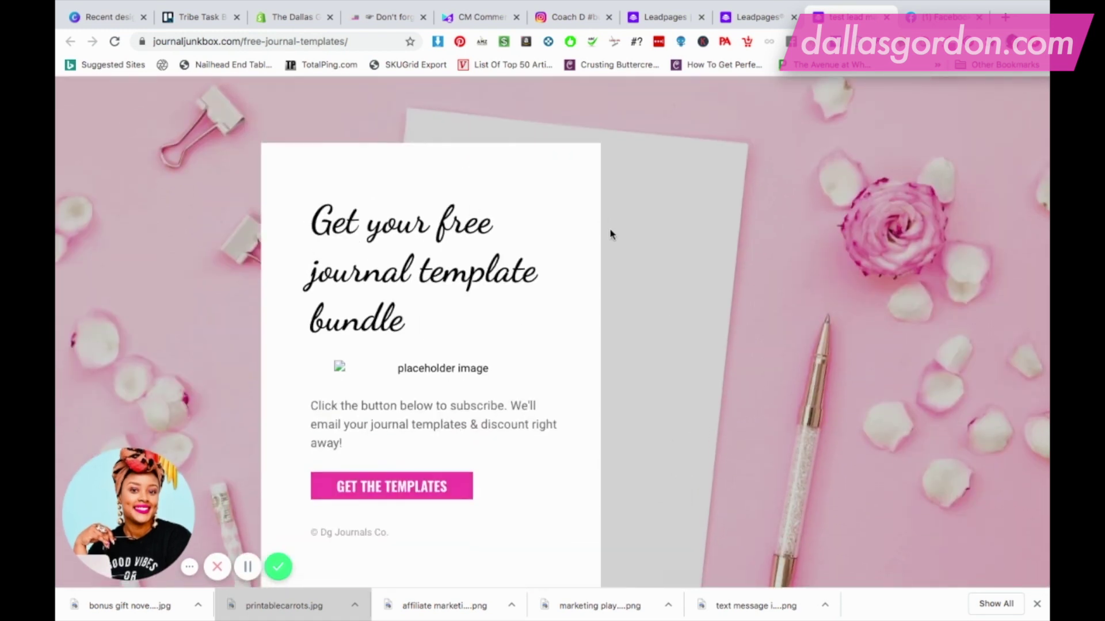